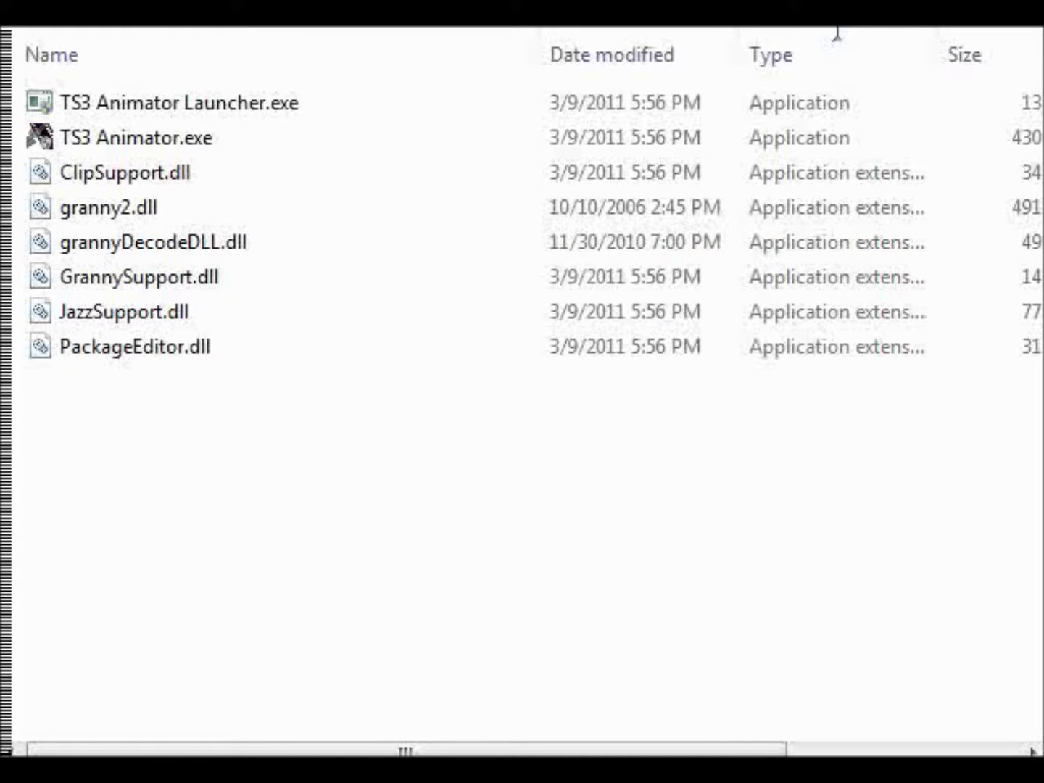
Select TS3 Animator.exe in its installation folder and launch it
{"action": "left_click", "coordinate": [132, 131]}
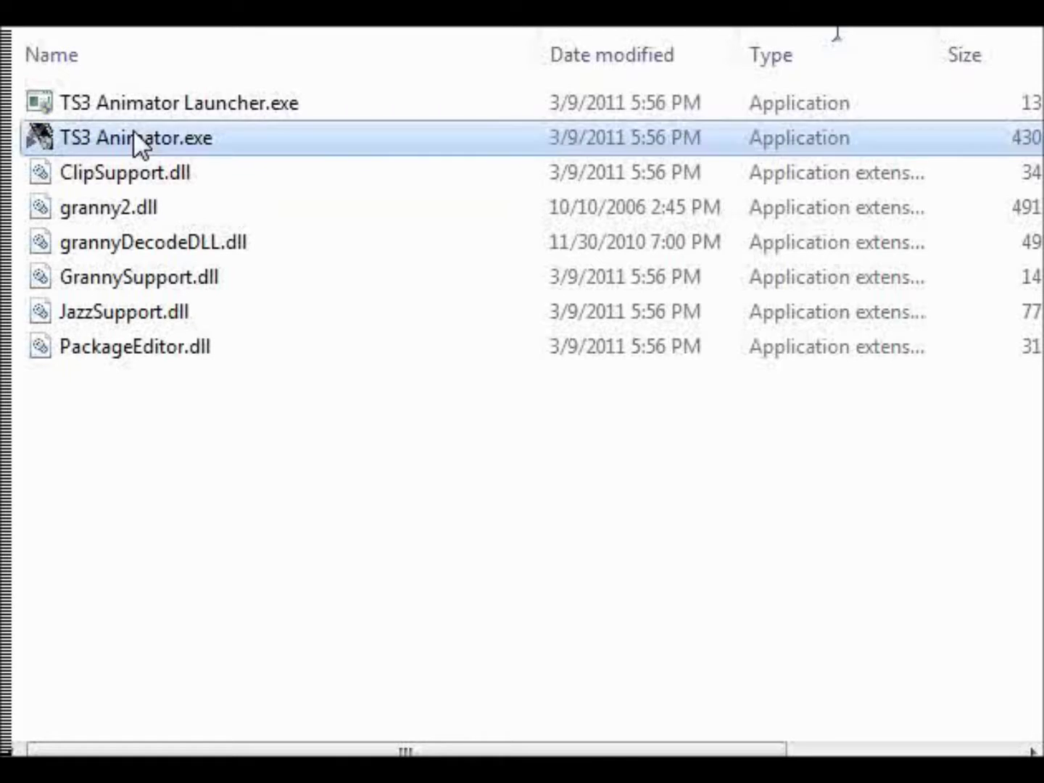
{"action": "double_click", "coordinate": [133, 135]}
Create a new project named 'test' with the Desktop as its project directory
{"action": "left_click", "coordinate": [80, 38]}
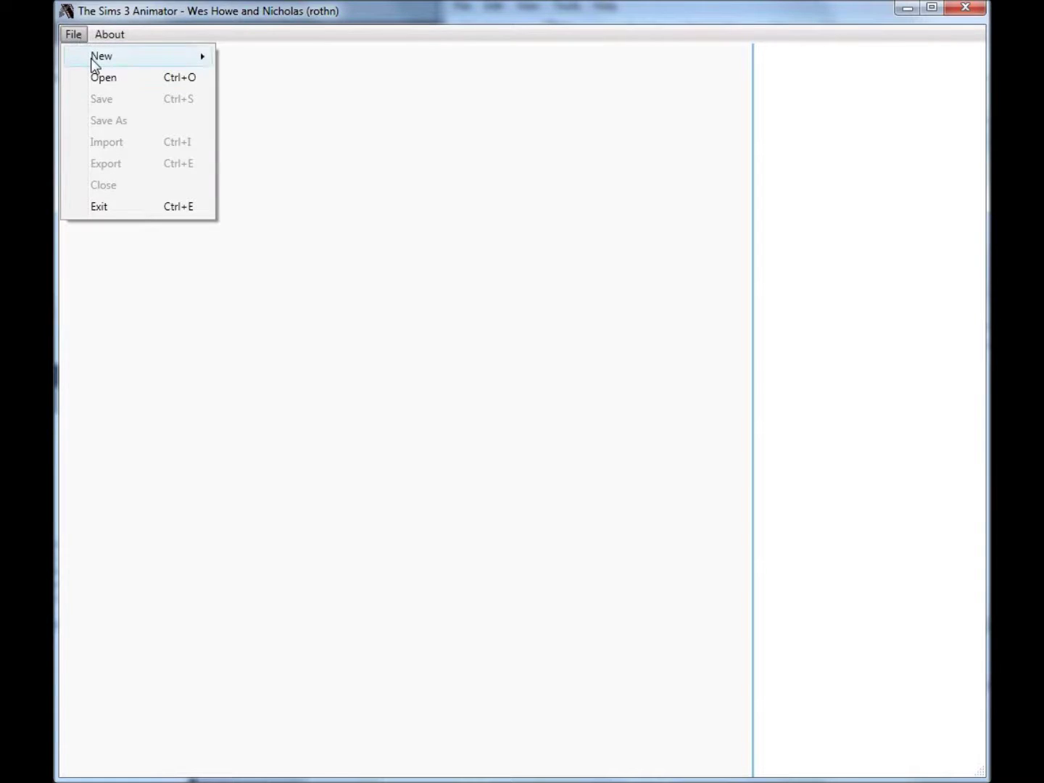
{"action": "left_click", "coordinate": [263, 60]}
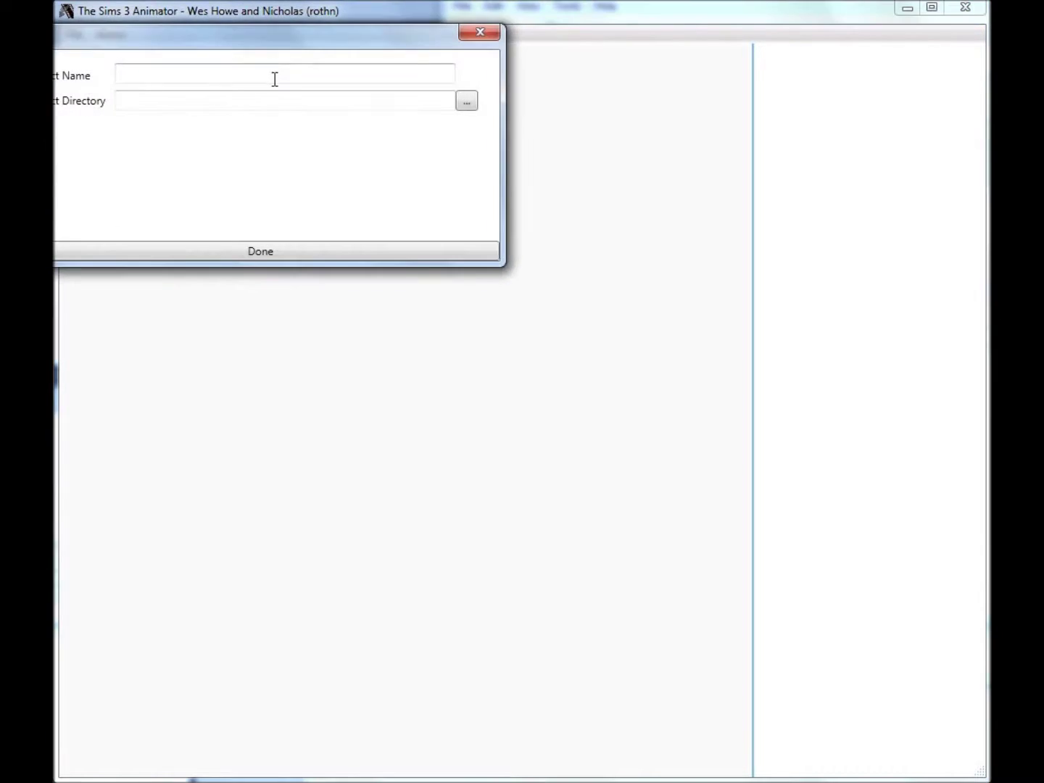
{"action": "left_click_drag", "start_coordinate": [277, 40], "coordinate": [431, 123]}
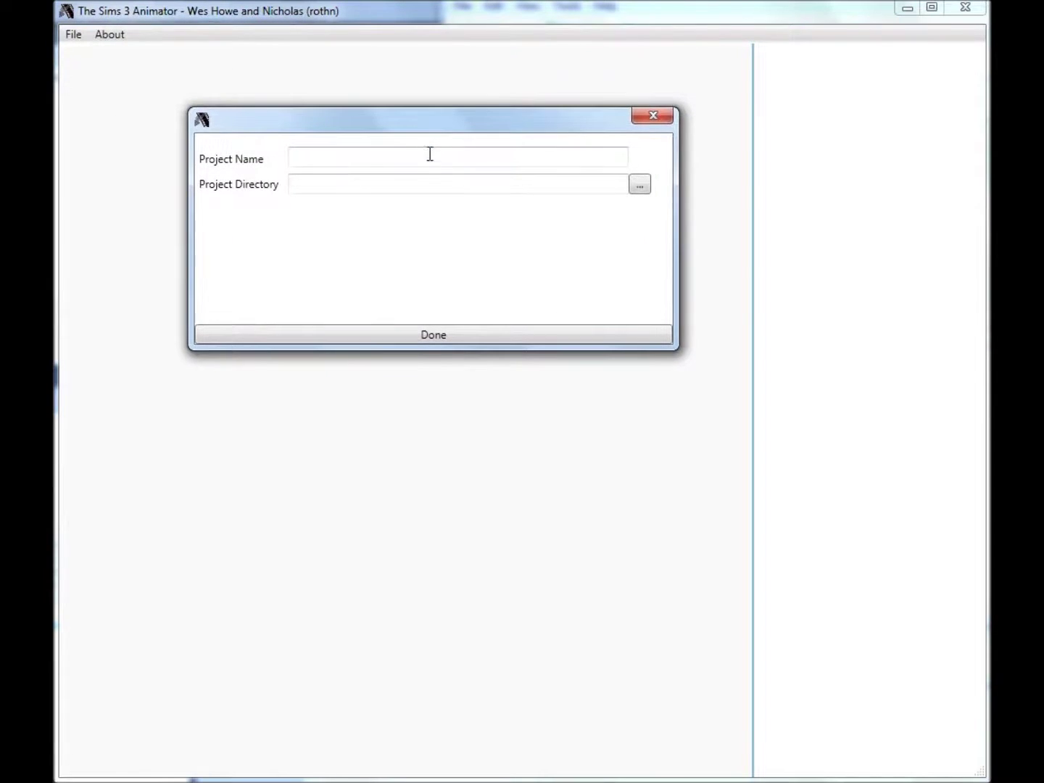
{"action": "left_click", "coordinate": [437, 158]}
{"action": "type", "text": "test"}
{"action": "left_click", "coordinate": [640, 184]}
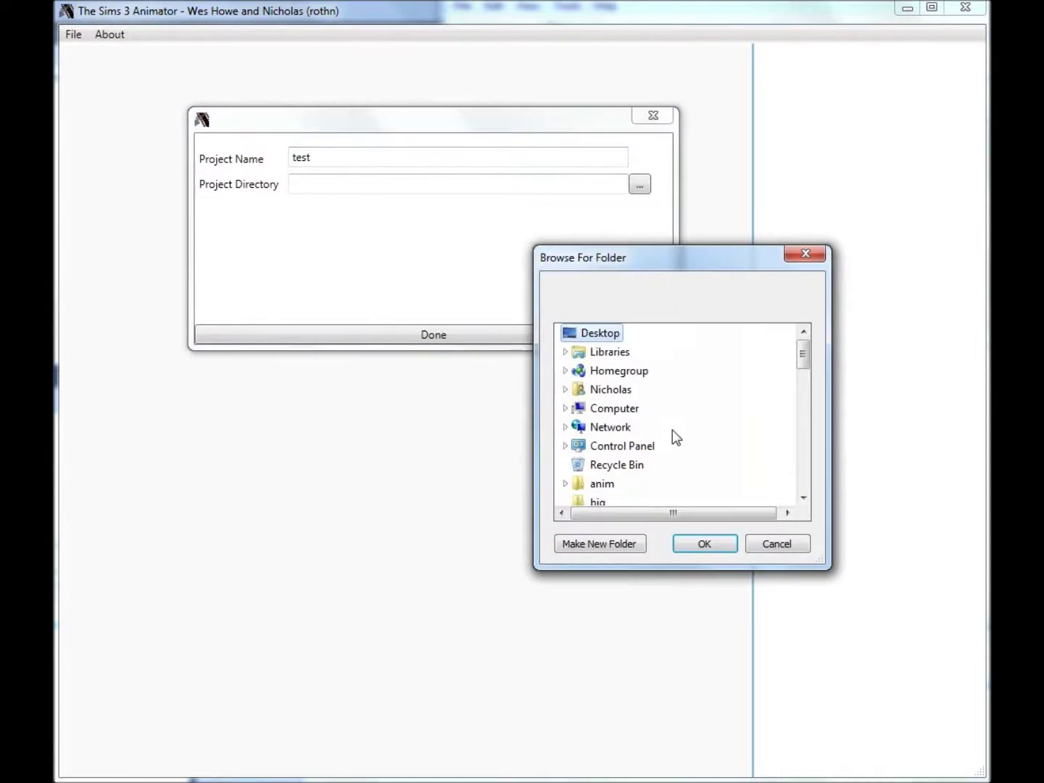
{"action": "left_click", "coordinate": [707, 548]}
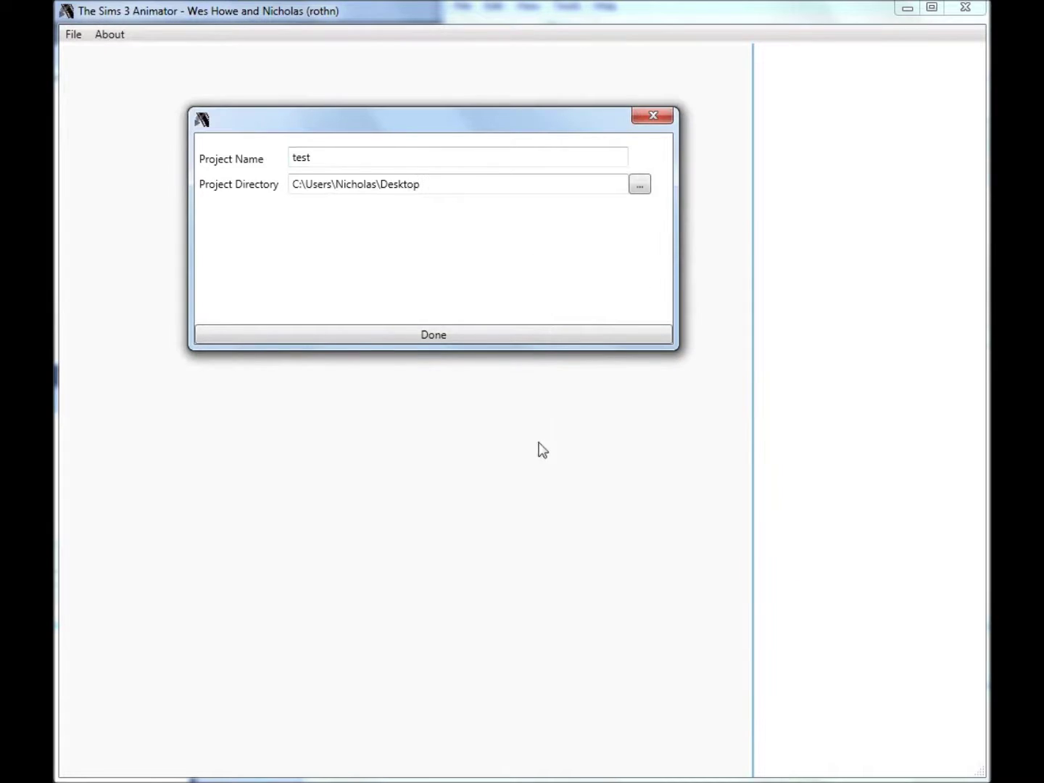
{"action": "left_click", "coordinate": [433, 335]}
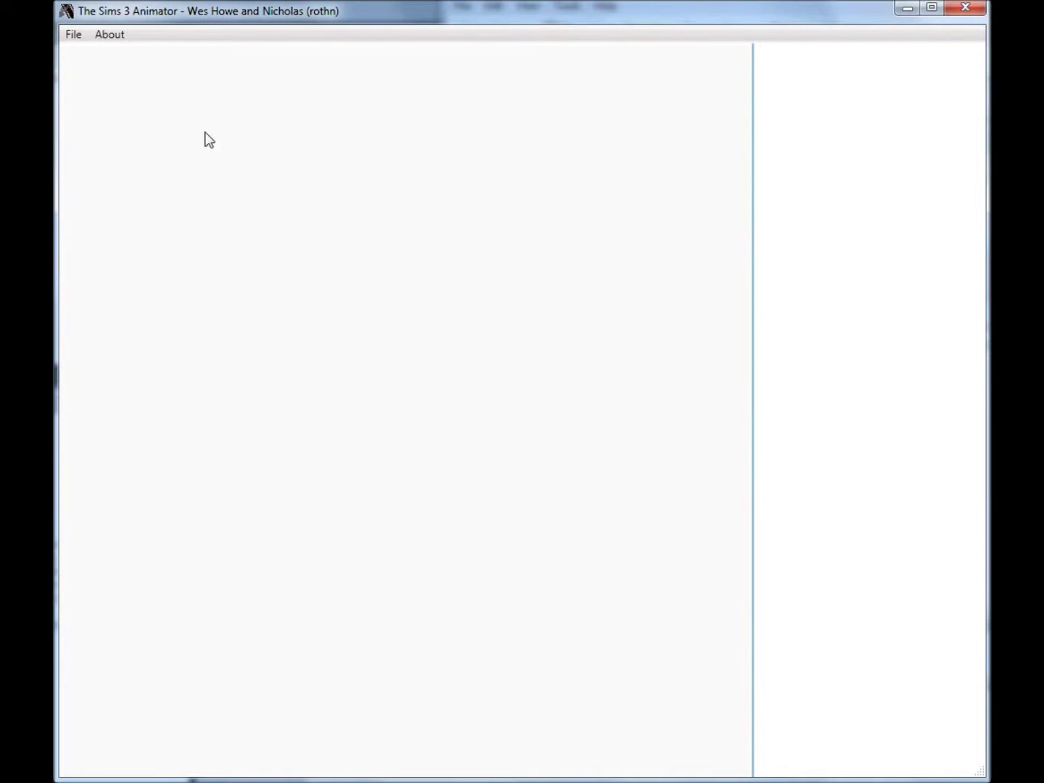
Start a File > Import and browse to The Sims 3\GameData\Shared\Packages
{"action": "left_click", "coordinate": [79, 40]}
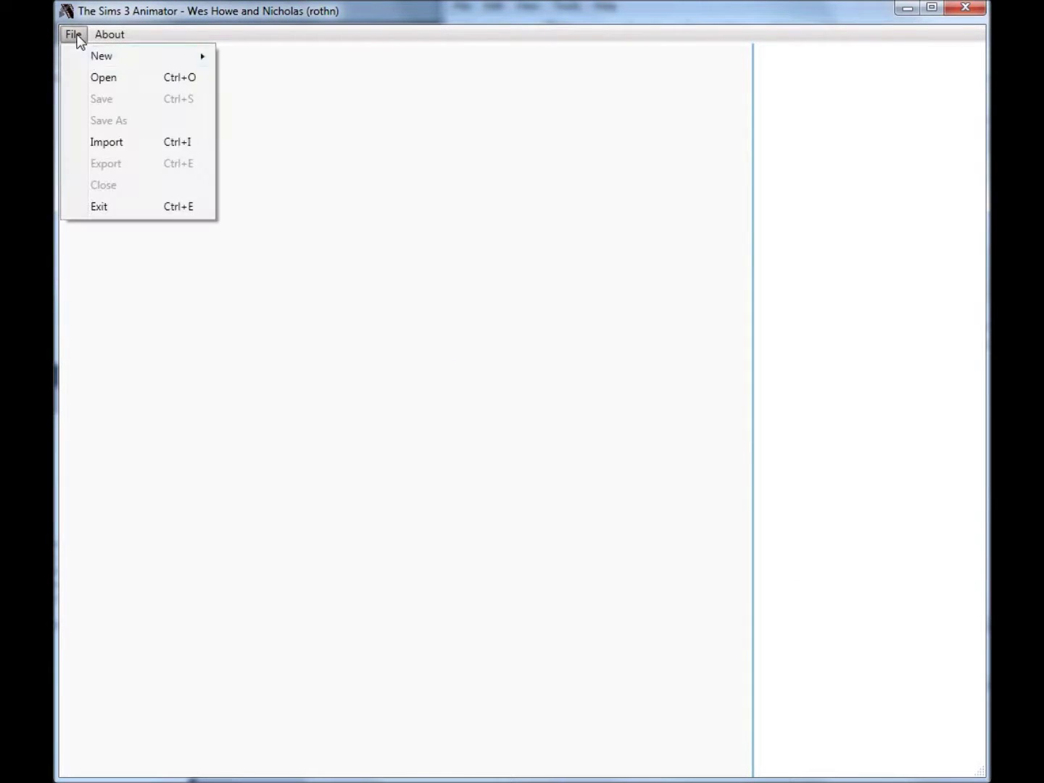
{"action": "left_click", "coordinate": [106, 142]}
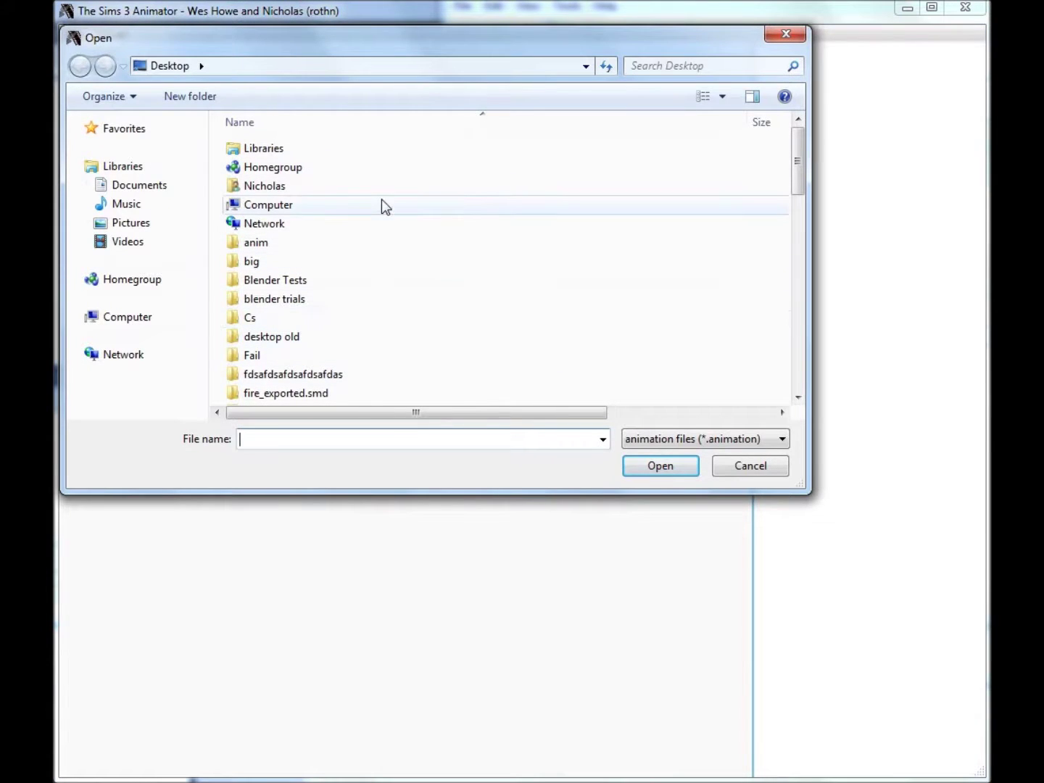
{"action": "double_click", "coordinate": [386, 205]}
{"action": "double_click", "coordinate": [367, 180]}
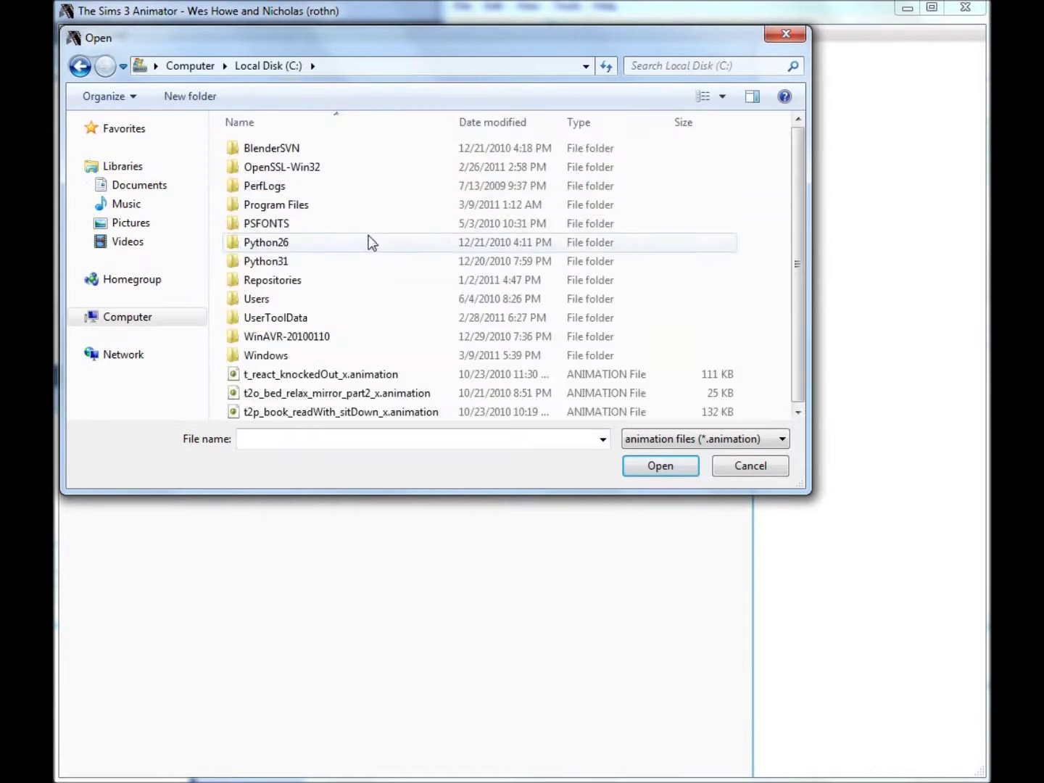
{"action": "double_click", "coordinate": [367, 206]}
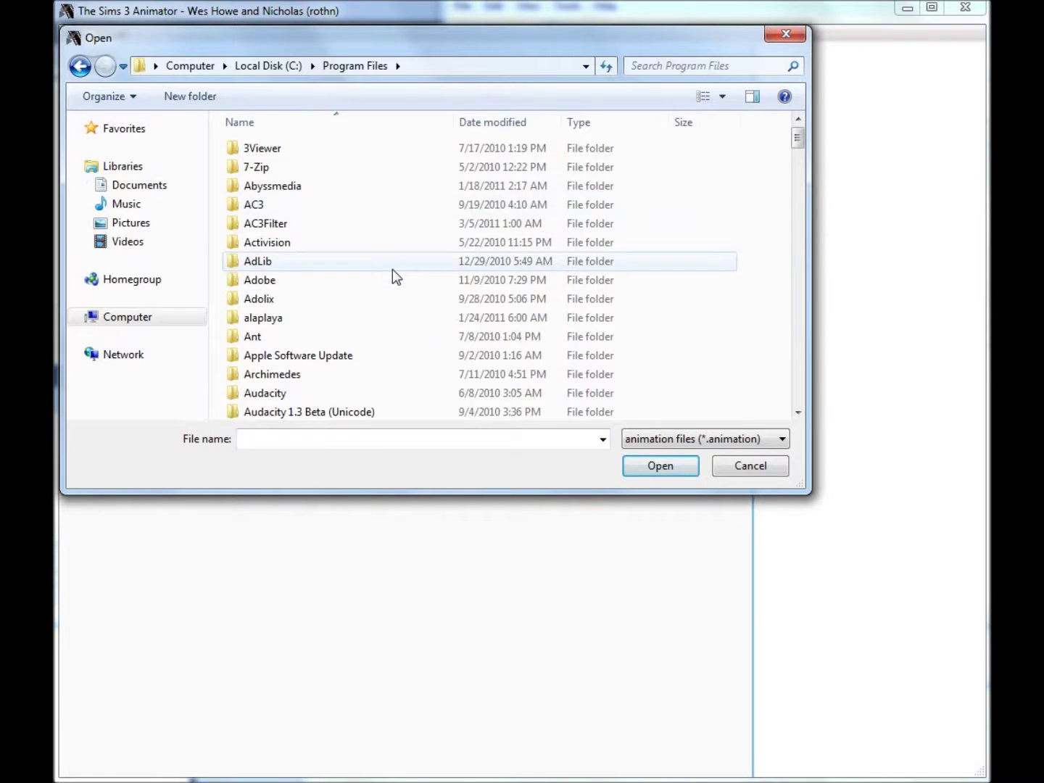
{"action": "scroll", "coordinate": [392, 269], "scroll_direction": "down", "scroll_amount": 3}
{"action": "scroll", "coordinate": [392, 269], "scroll_direction": "down", "scroll_amount": 5}
{"action": "scroll", "coordinate": [394, 275], "scroll_direction": "down", "scroll_amount": 1}
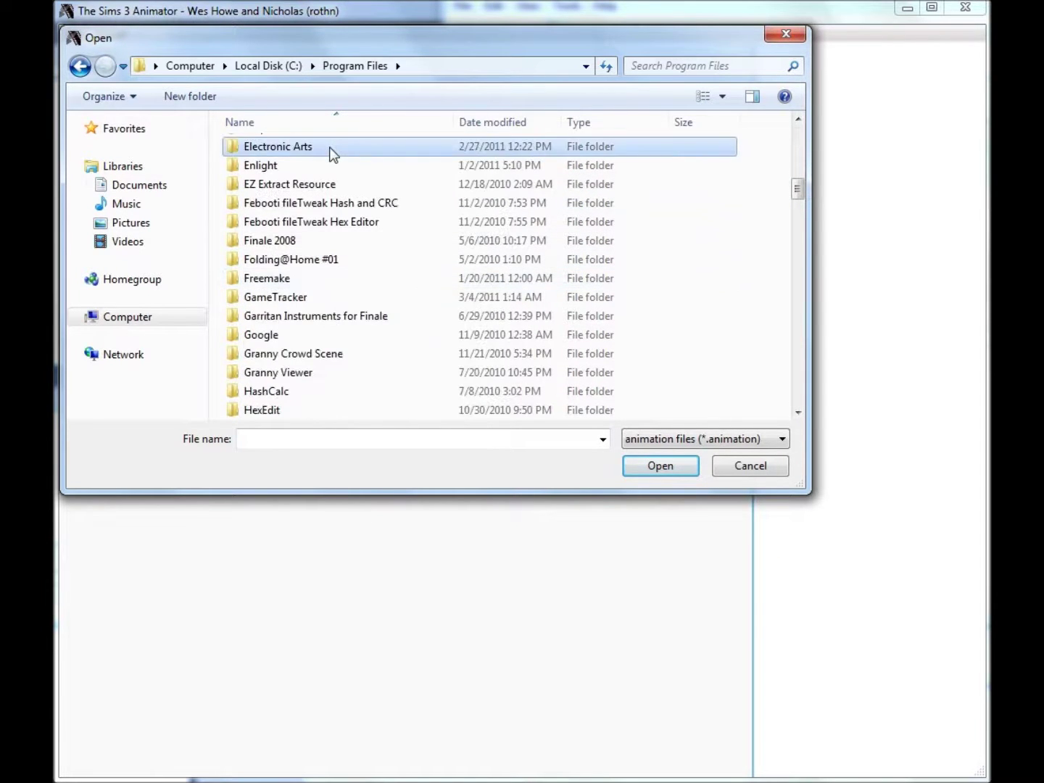
{"action": "double_click", "coordinate": [328, 152]}
{"action": "double_click", "coordinate": [347, 262]}
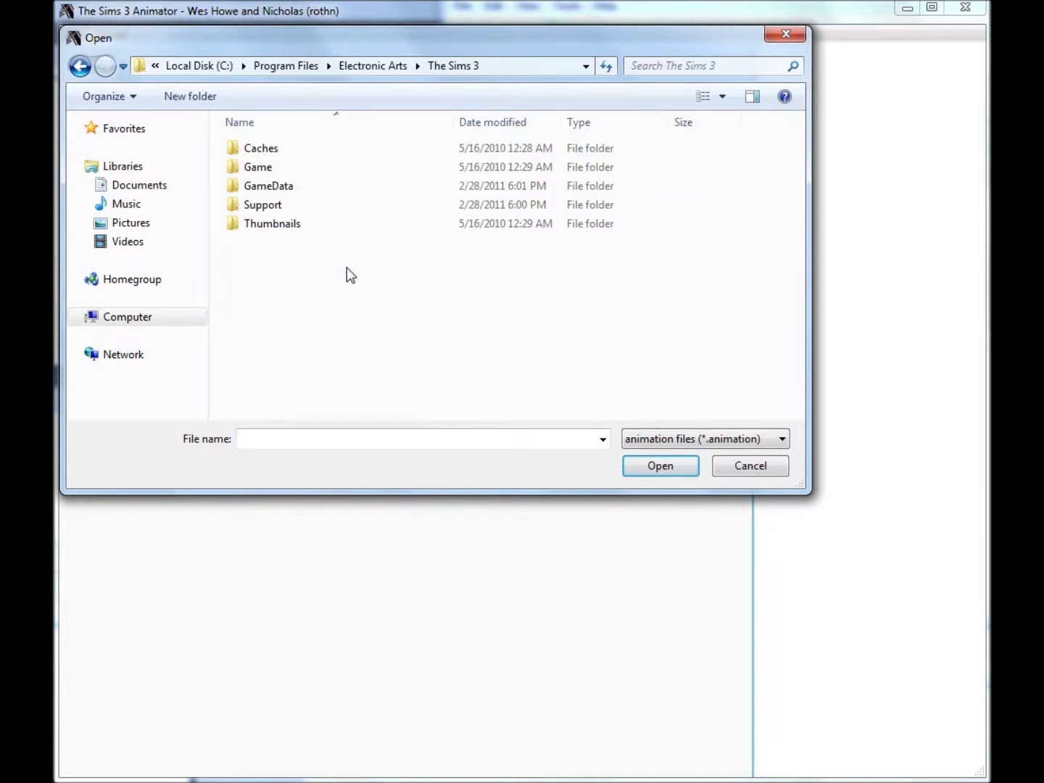
{"action": "double_click", "coordinate": [340, 184]}
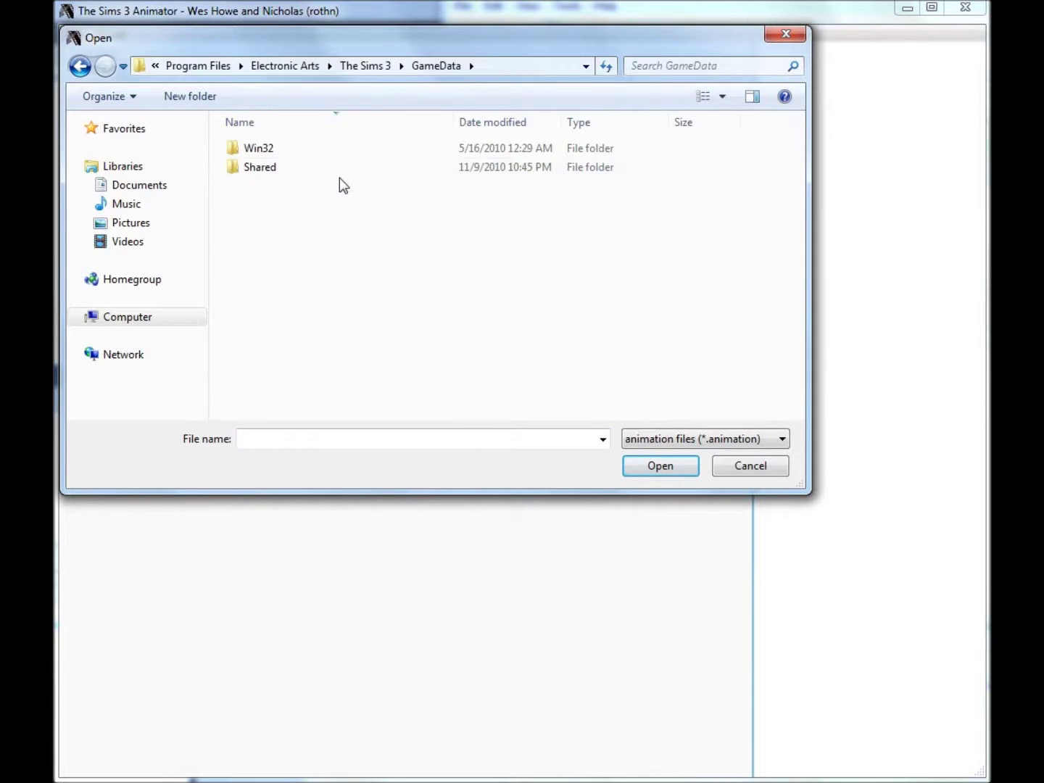
{"action": "double_click", "coordinate": [335, 166]}
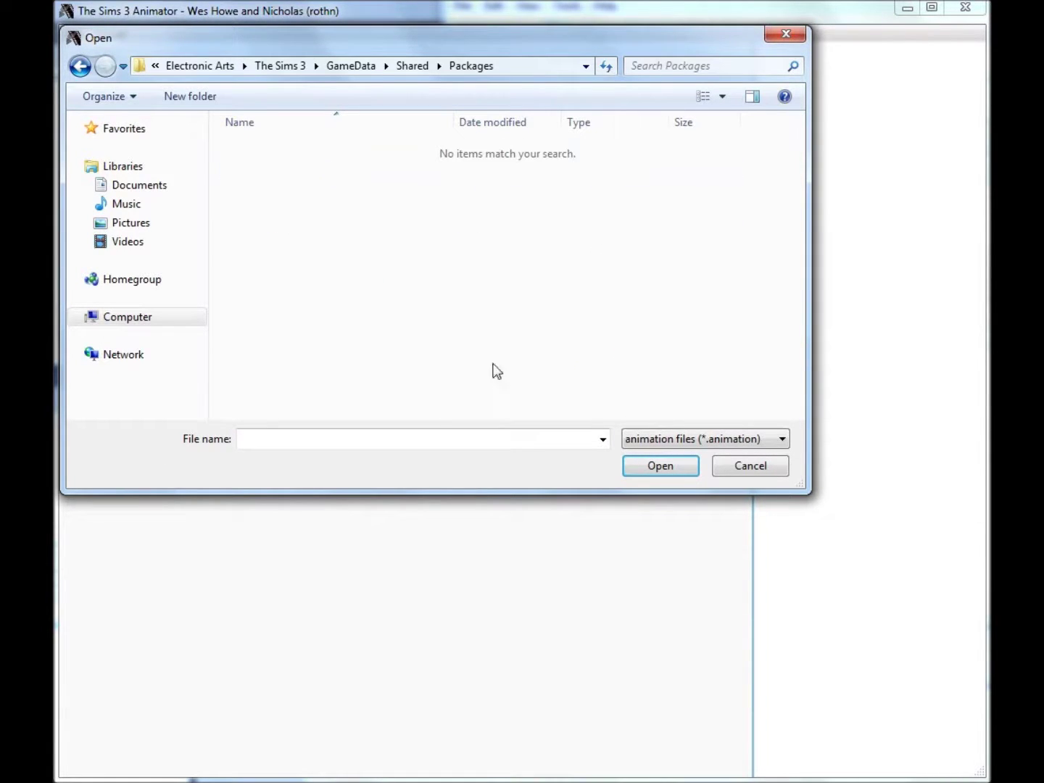
Filter the browser to package files and open DeltaBuild0.package
{"action": "left_click", "coordinate": [675, 445]}
{"action": "left_click", "coordinate": [682, 467]}
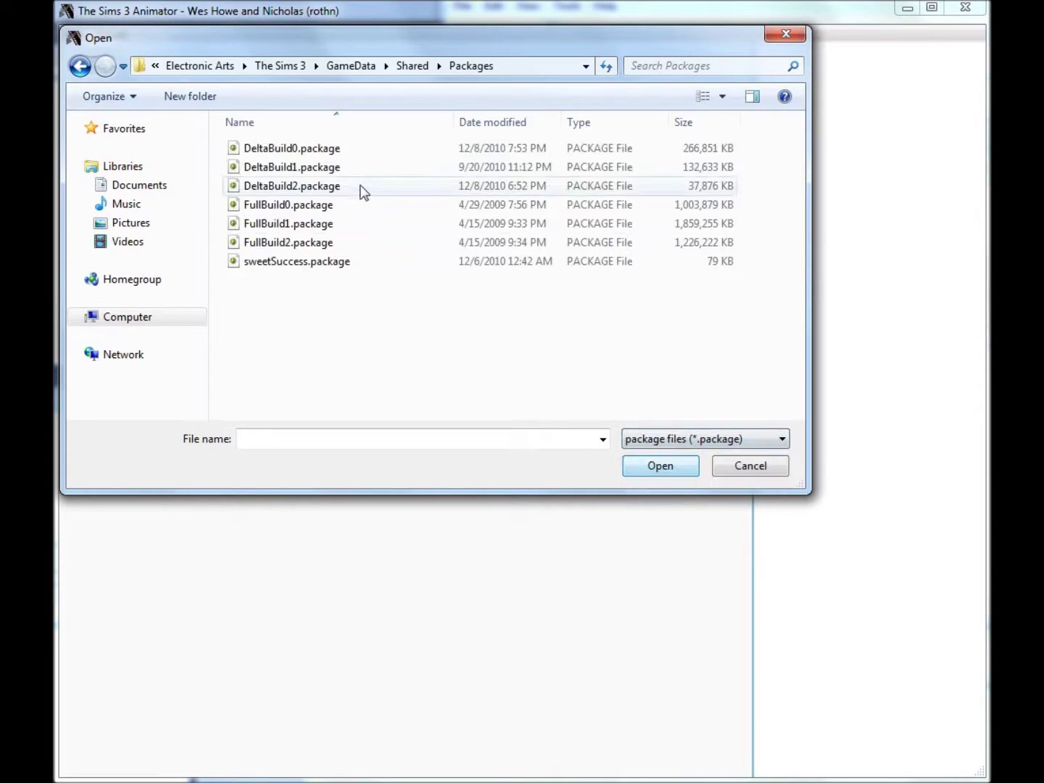
{"action": "left_click", "coordinate": [341, 151]}
{"action": "left_click", "coordinate": [680, 468]}
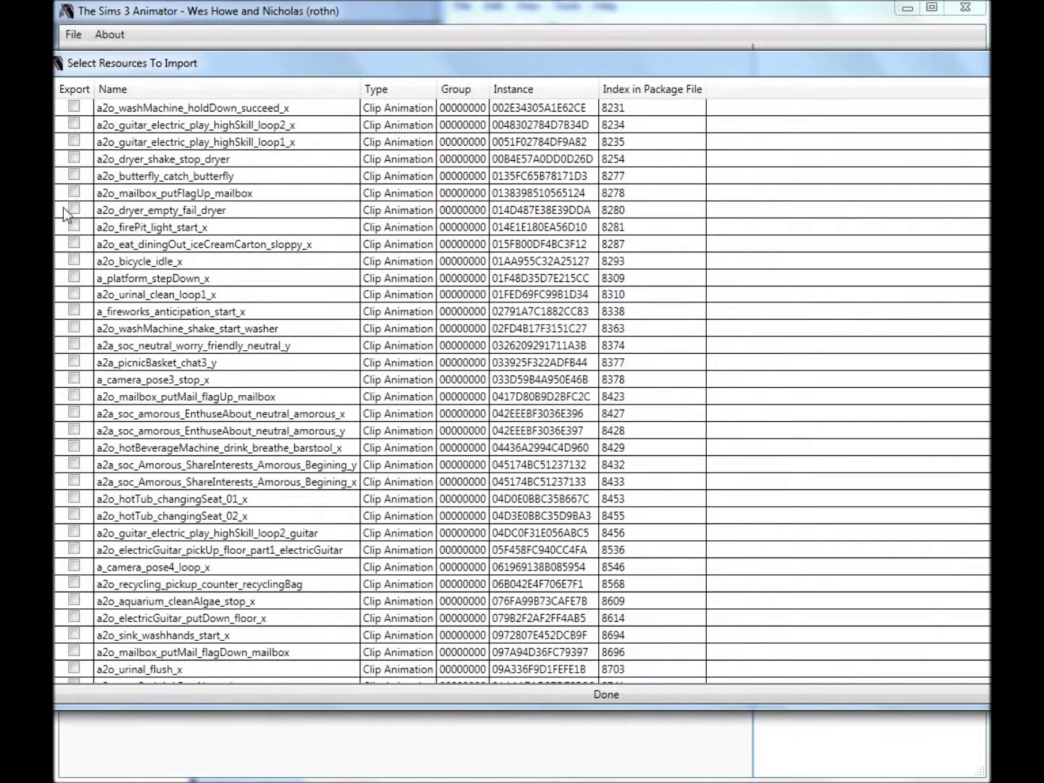
Mark a2o_washMachine_holdDown_succeed_x for import, then load rigs from DeltaBuild0.package
{"action": "left_click", "coordinate": [74, 107]}
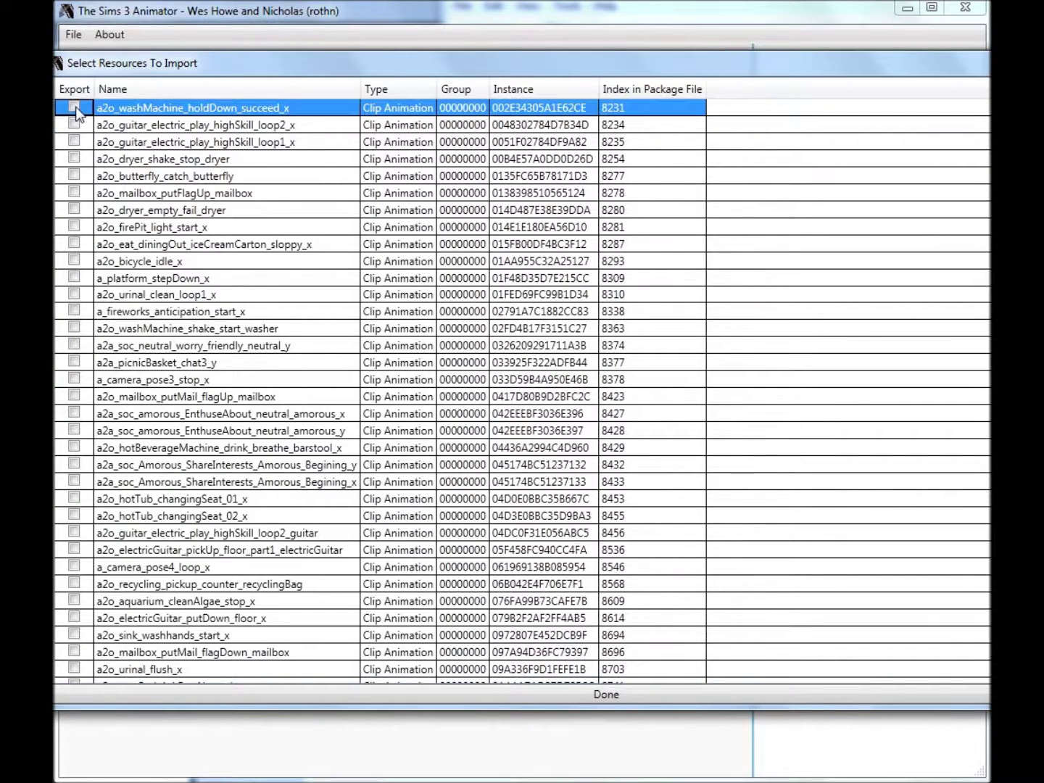
{"action": "left_click", "coordinate": [284, 694]}
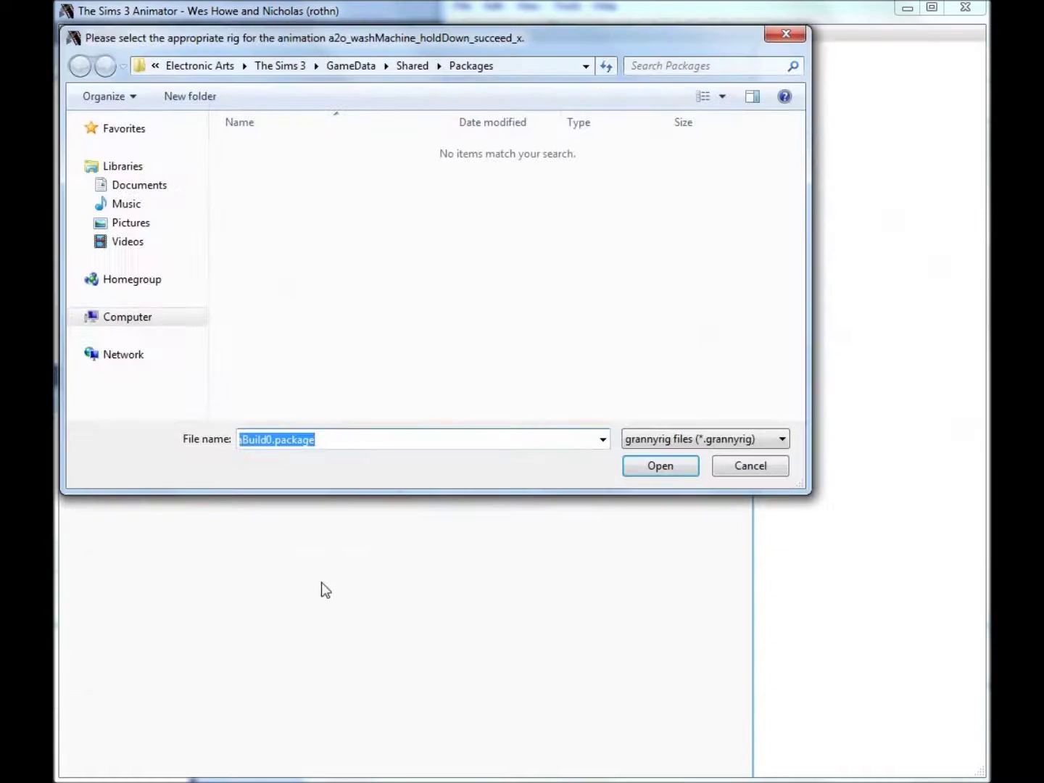
{"action": "left_click", "coordinate": [669, 438]}
{"action": "left_click", "coordinate": [668, 474]}
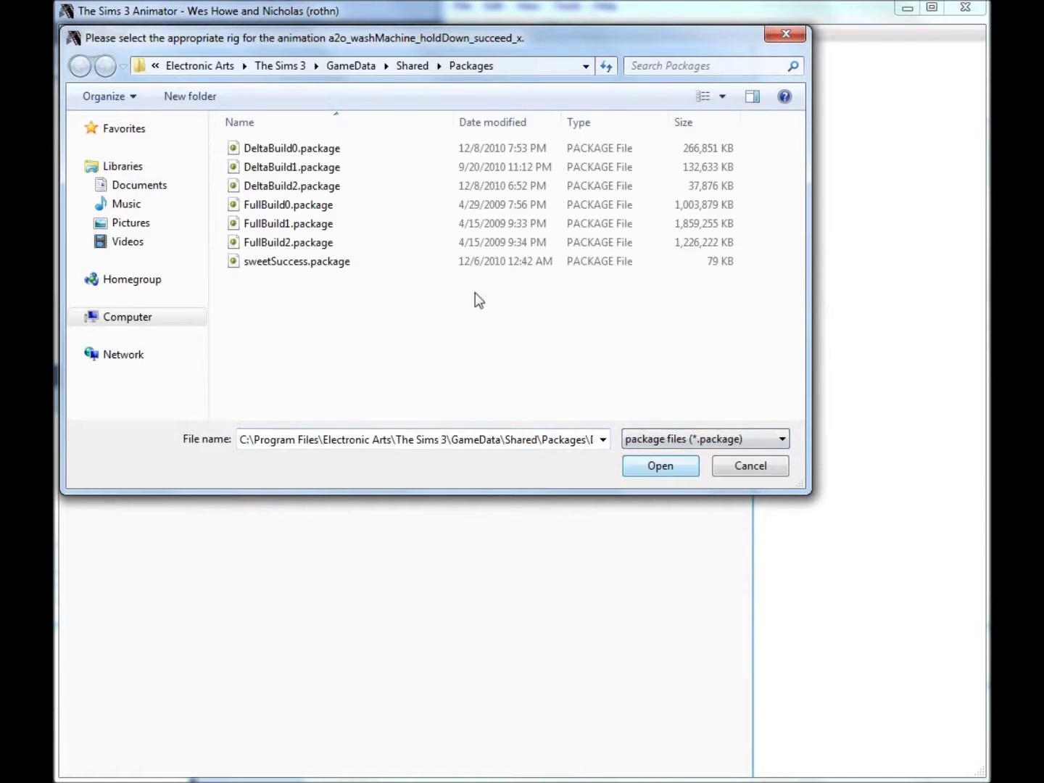
{"action": "left_click", "coordinate": [378, 158]}
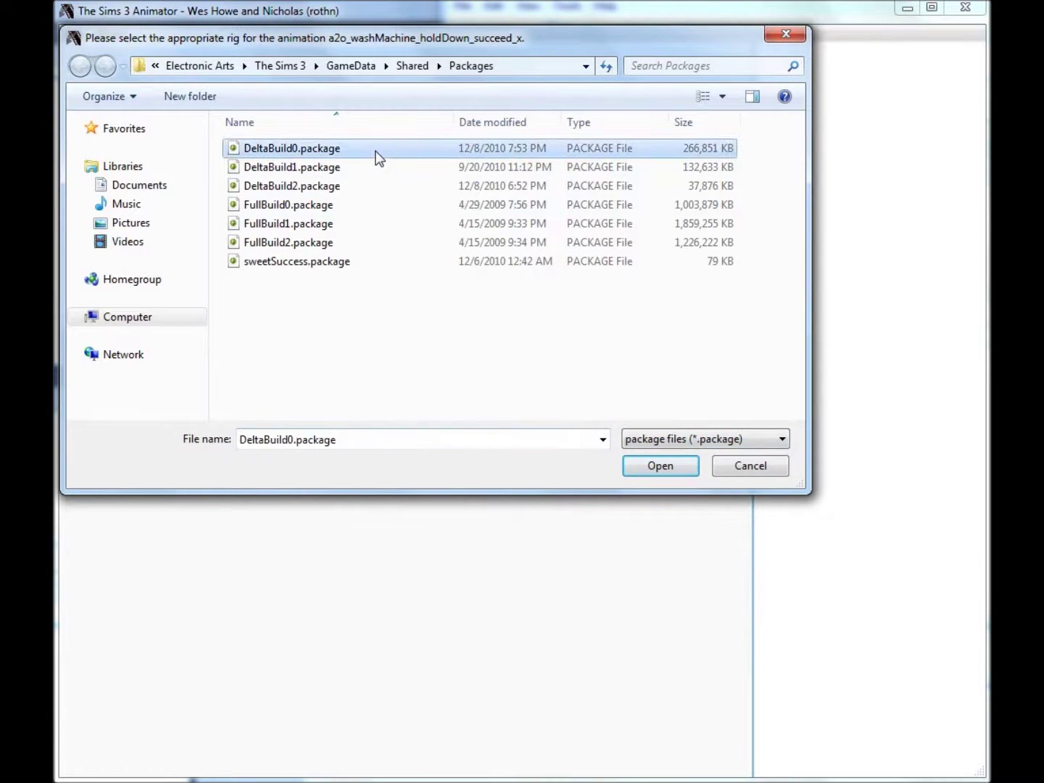
{"action": "double_click", "coordinate": [378, 157]}
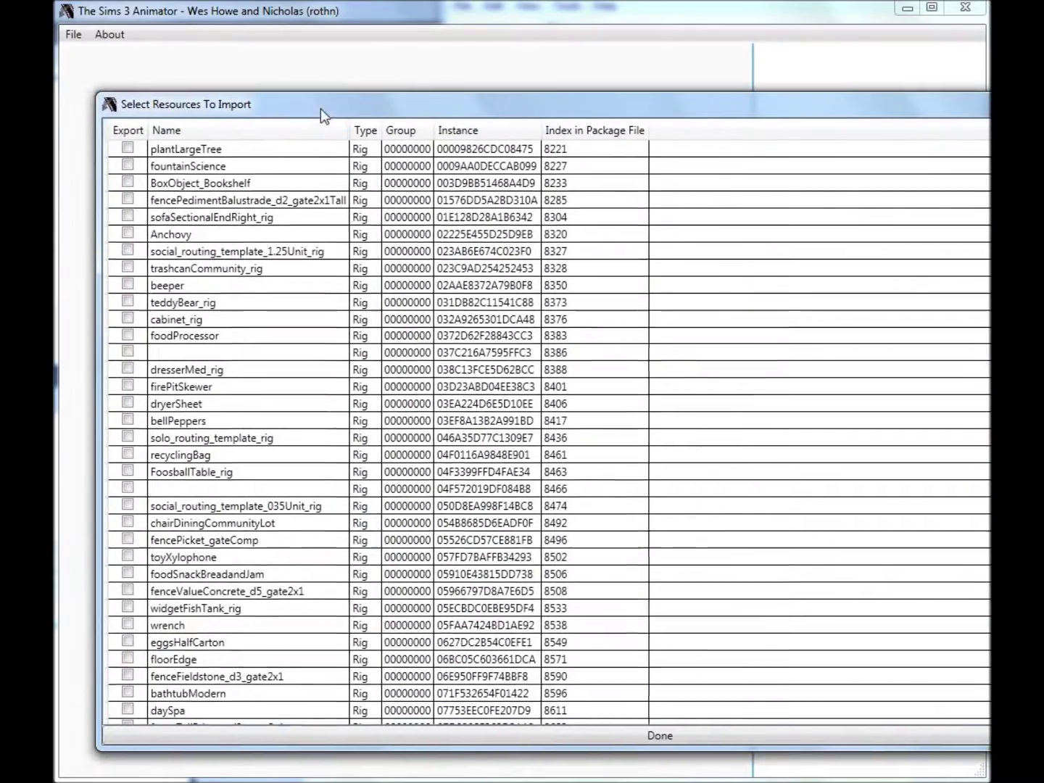
Sort the rig list by name, tick auRig, and finish the import
{"action": "left_click_drag", "start_coordinate": [321, 108], "coordinate": [339, 72]}
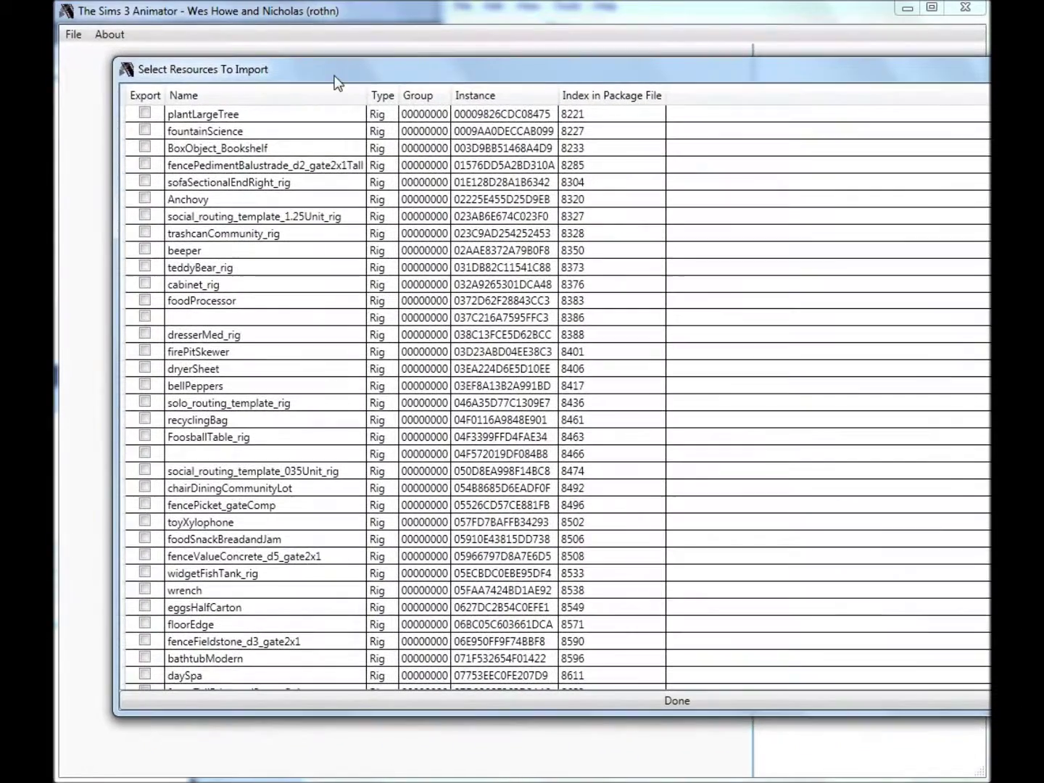
{"action": "left_click", "coordinate": [238, 92]}
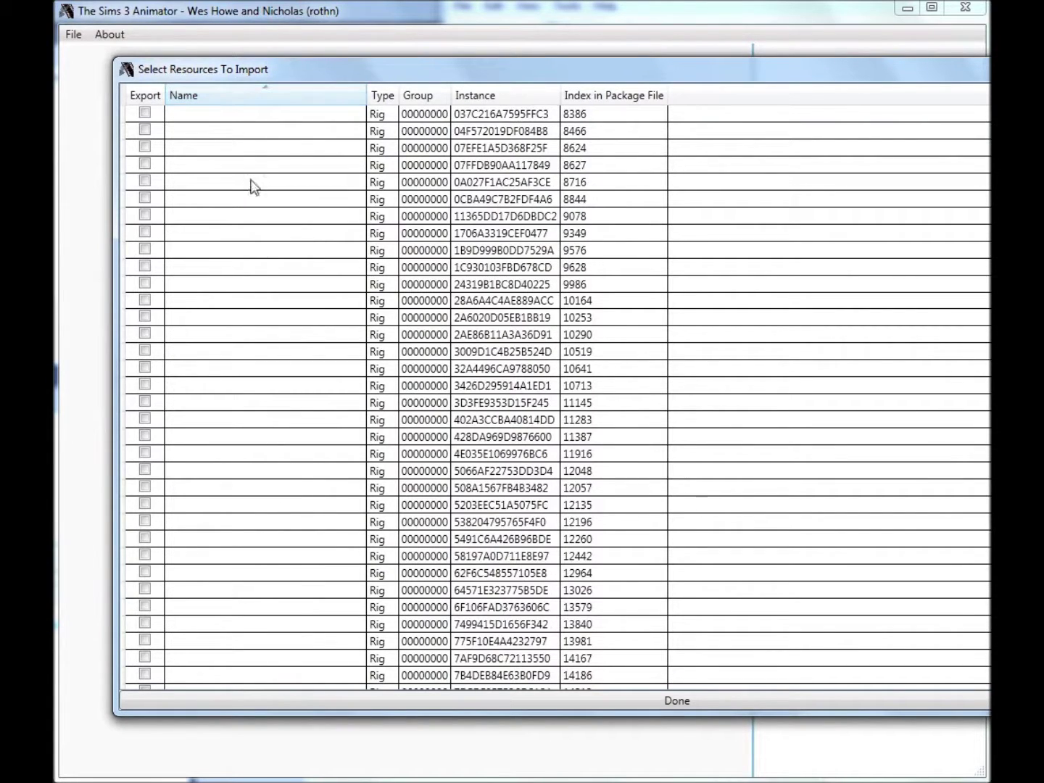
{"action": "left_click", "coordinate": [275, 284]}
{"action": "scroll", "coordinate": [286, 368], "scroll_direction": "down", "scroll_amount": 5}
{"action": "scroll", "coordinate": [298, 412], "scroll_direction": "down", "scroll_amount": 5}
{"action": "scroll", "coordinate": [303, 436], "scroll_direction": "down", "scroll_amount": 5}
{"action": "scroll", "coordinate": [292, 450], "scroll_direction": "down", "scroll_amount": 5}
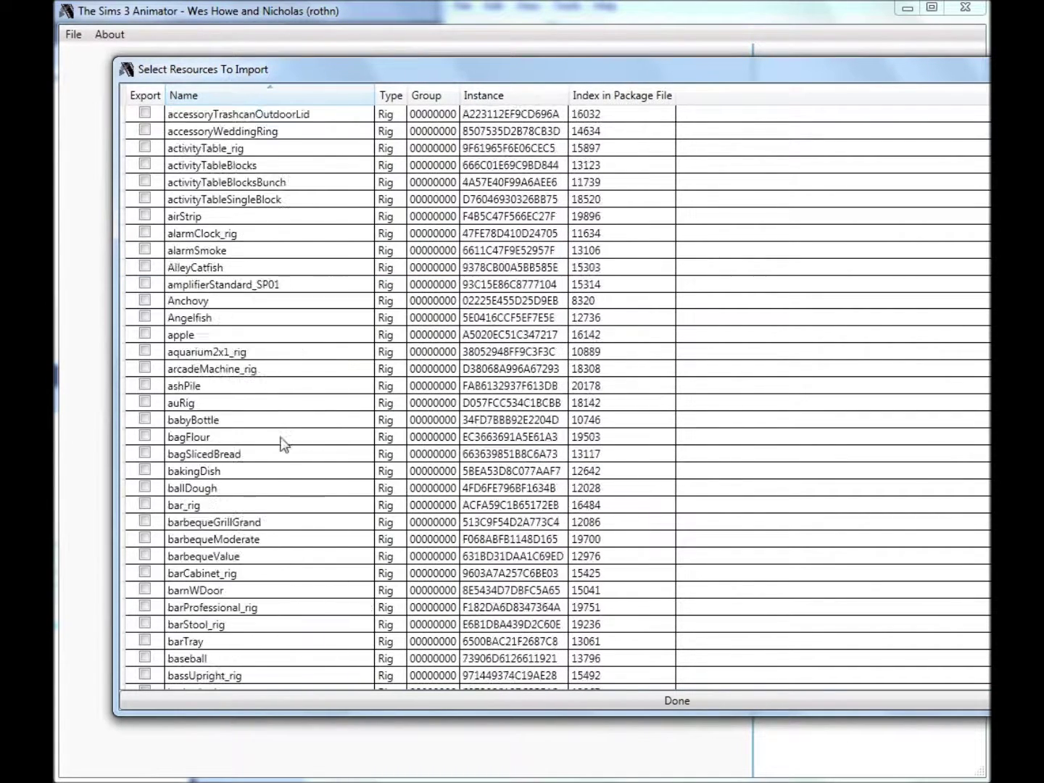
{"action": "left_click", "coordinate": [151, 405]}
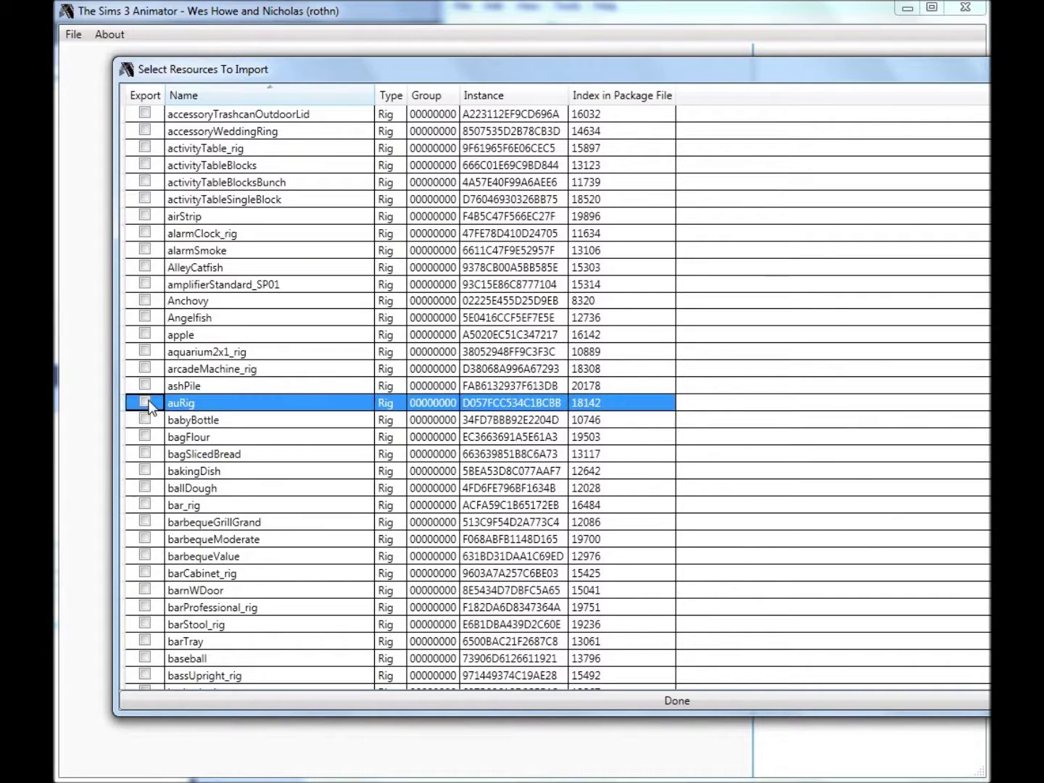
{"action": "left_click", "coordinate": [463, 699]}
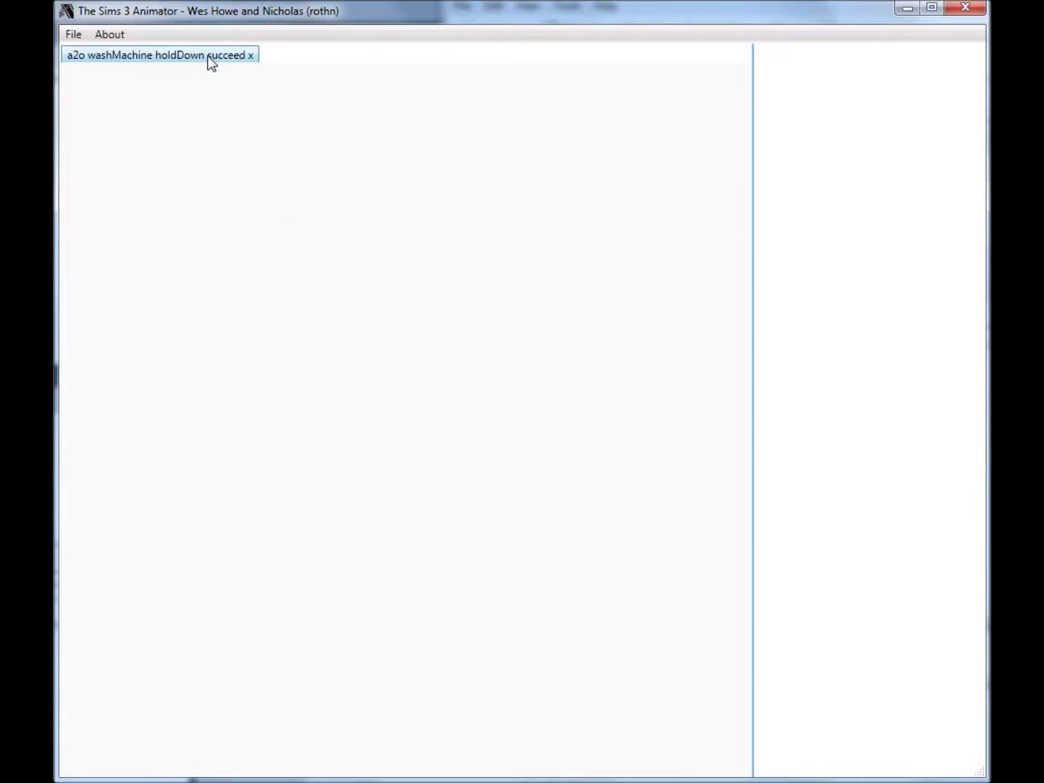
Open the washMachine clip and expand the root, bind, export, R_slotInfo and b_ROOT_export_ bones
{"action": "left_click", "coordinate": [209, 57]}
{"action": "left_click", "coordinate": [590, 74]}
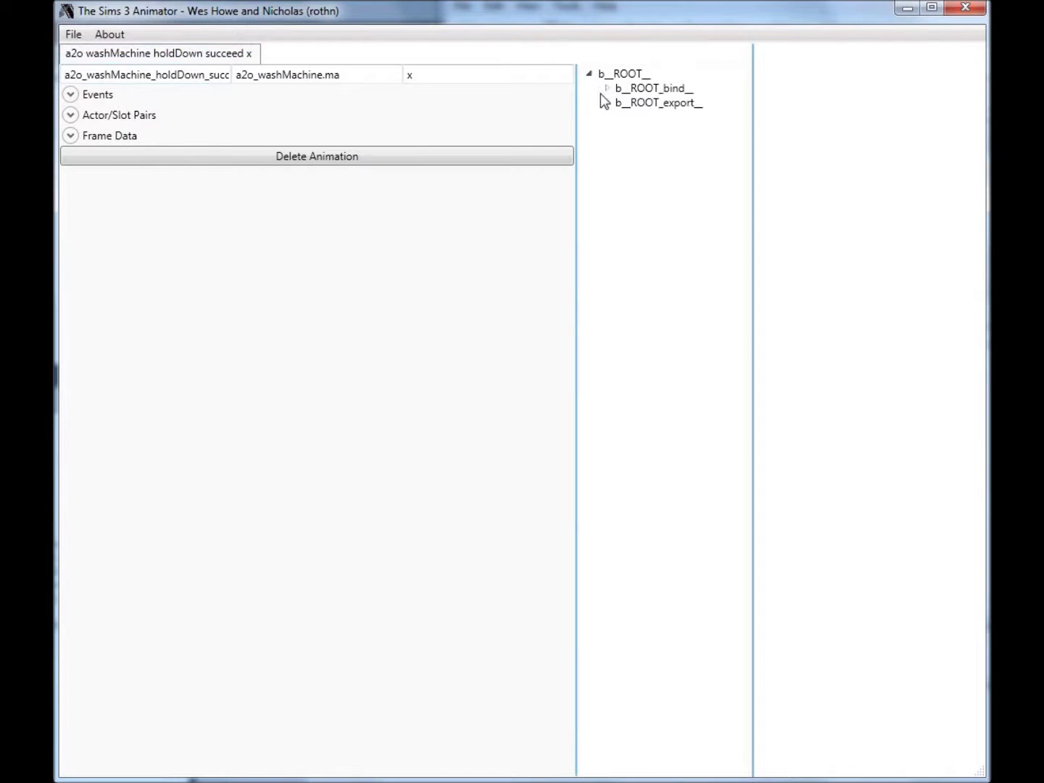
{"action": "left_click", "coordinate": [623, 117]}
{"action": "left_click", "coordinate": [628, 202]}
{"action": "left_click", "coordinate": [606, 203]}
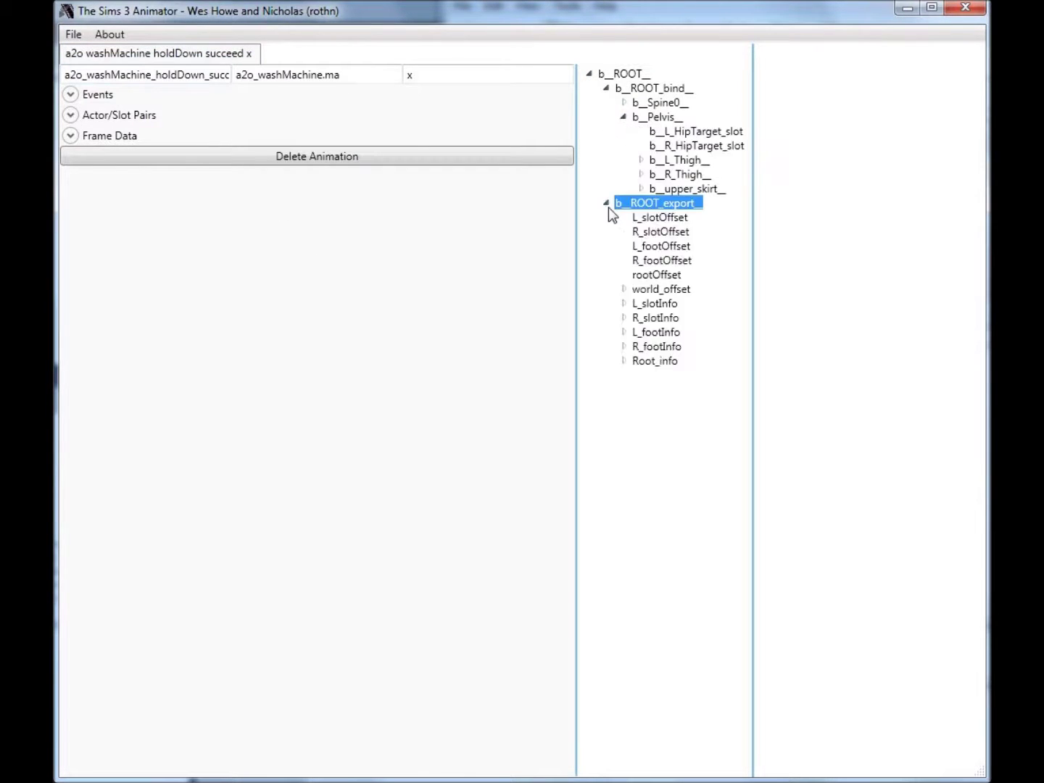
{"action": "left_click", "coordinate": [623, 317]}
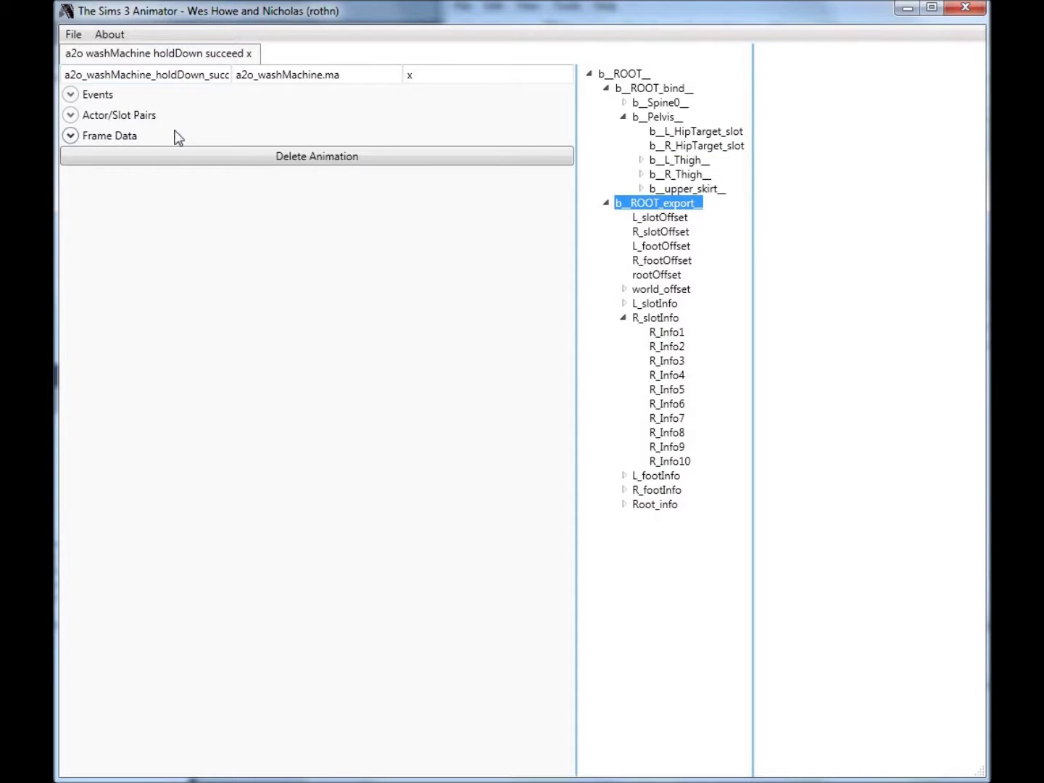
Inspect the vowasher_hold_sucA event, keeping its type as Play Sound, then collapse it
{"action": "left_click", "coordinate": [79, 94]}
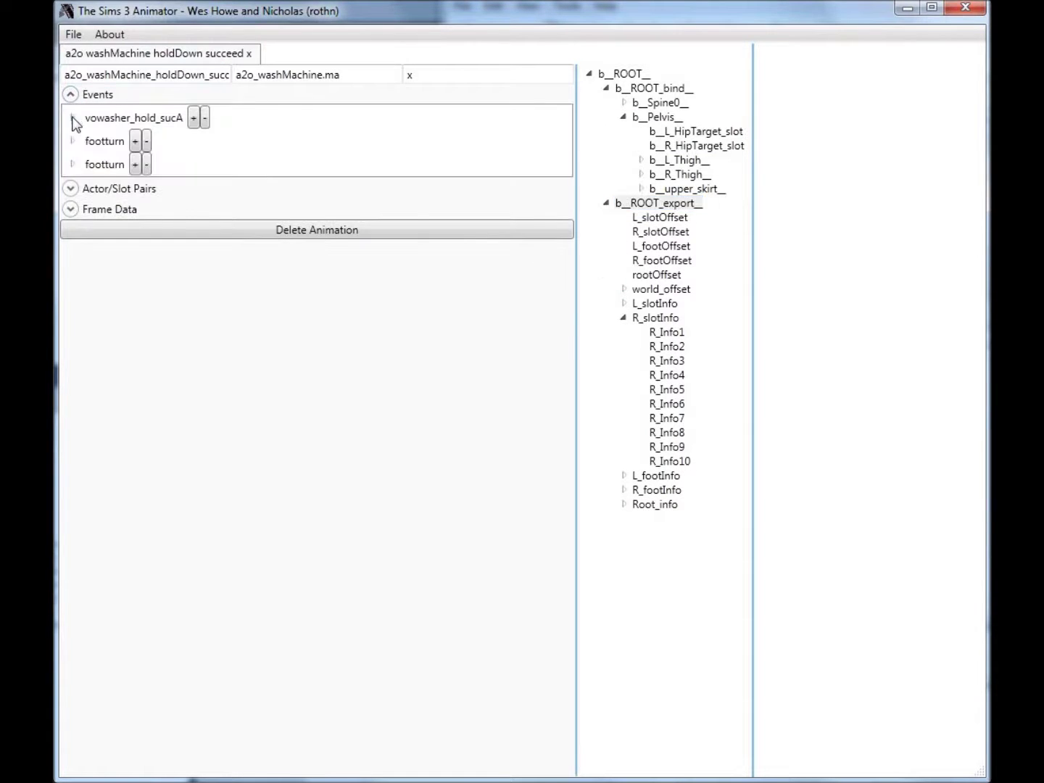
{"action": "left_click", "coordinate": [72, 118]}
{"action": "left_click", "coordinate": [258, 139]}
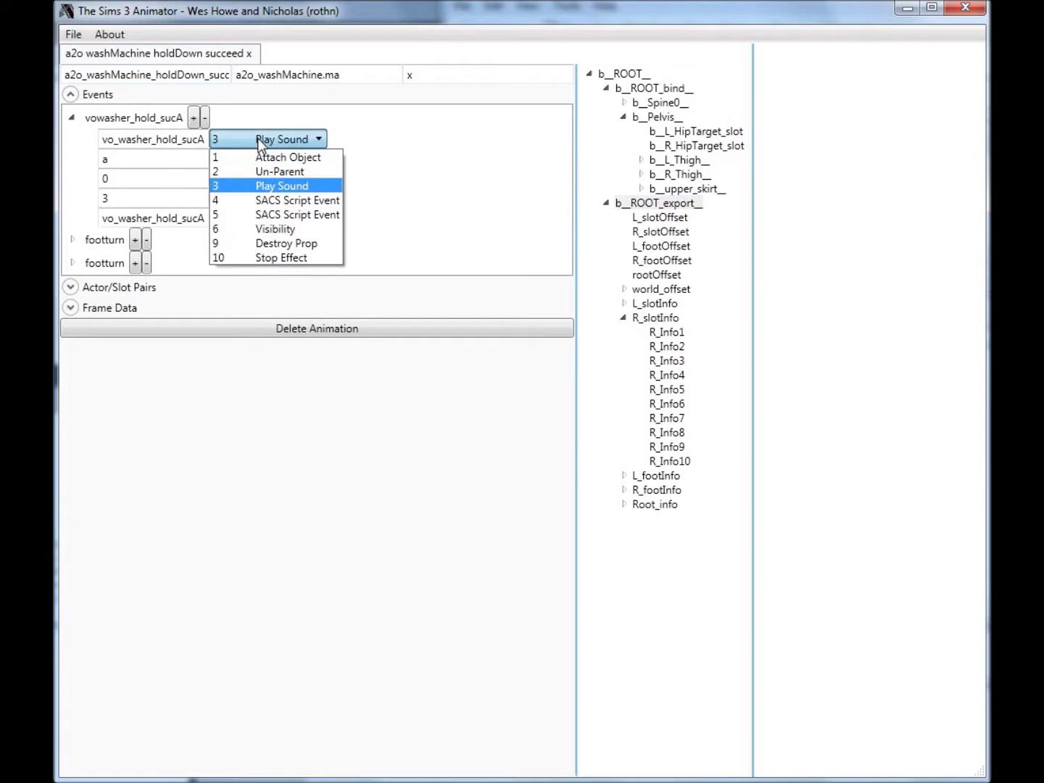
{"action": "left_click", "coordinate": [259, 144]}
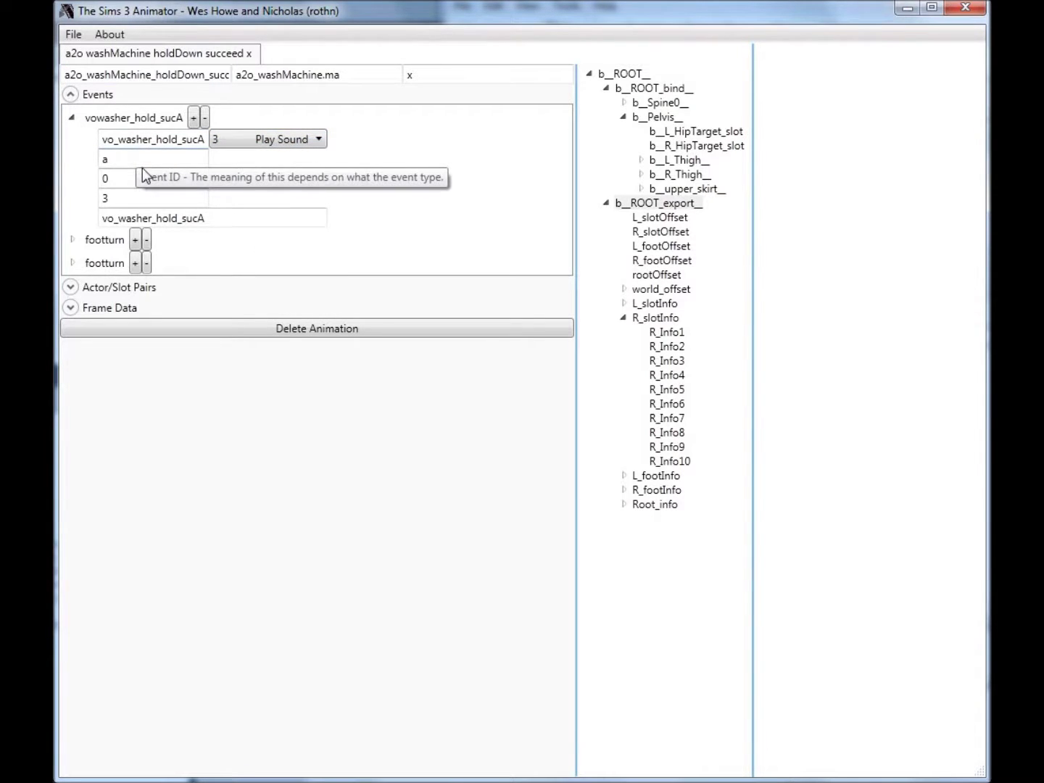
{"action": "left_click", "coordinate": [73, 116]}
Hide Events, review Chain 1's slots under Actor/Slot Pairs, then collapse the pairs
{"action": "left_click", "coordinate": [71, 95]}
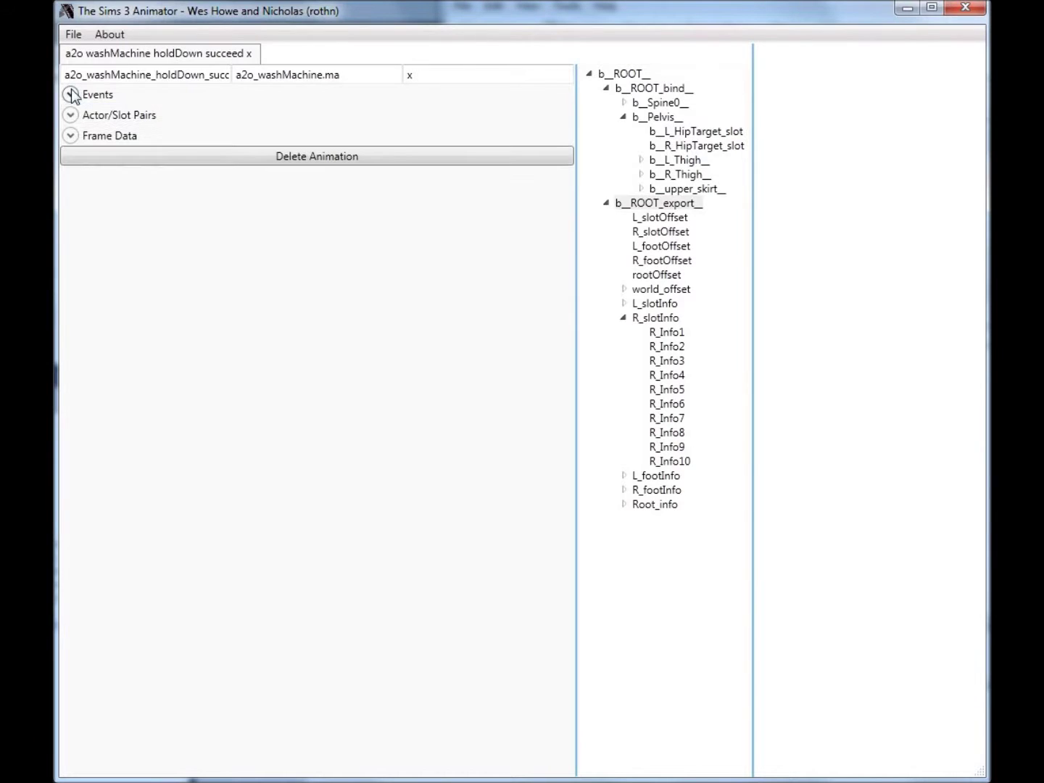
{"action": "left_click", "coordinate": [72, 116]}
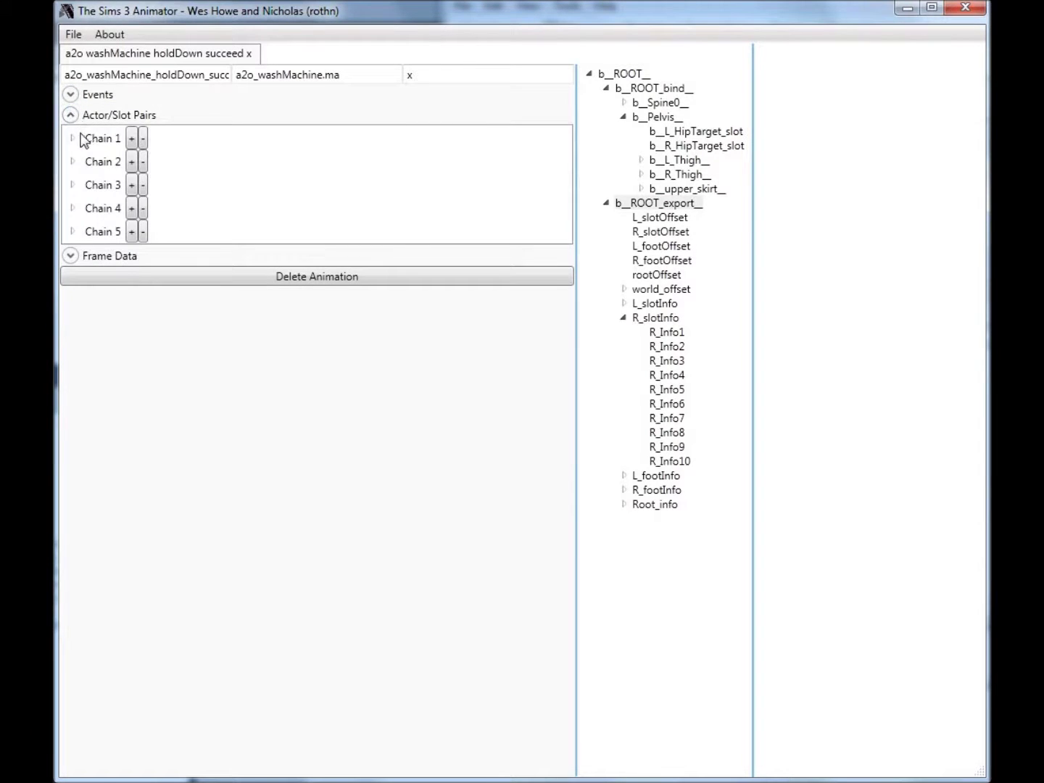
{"action": "left_click", "coordinate": [81, 140]}
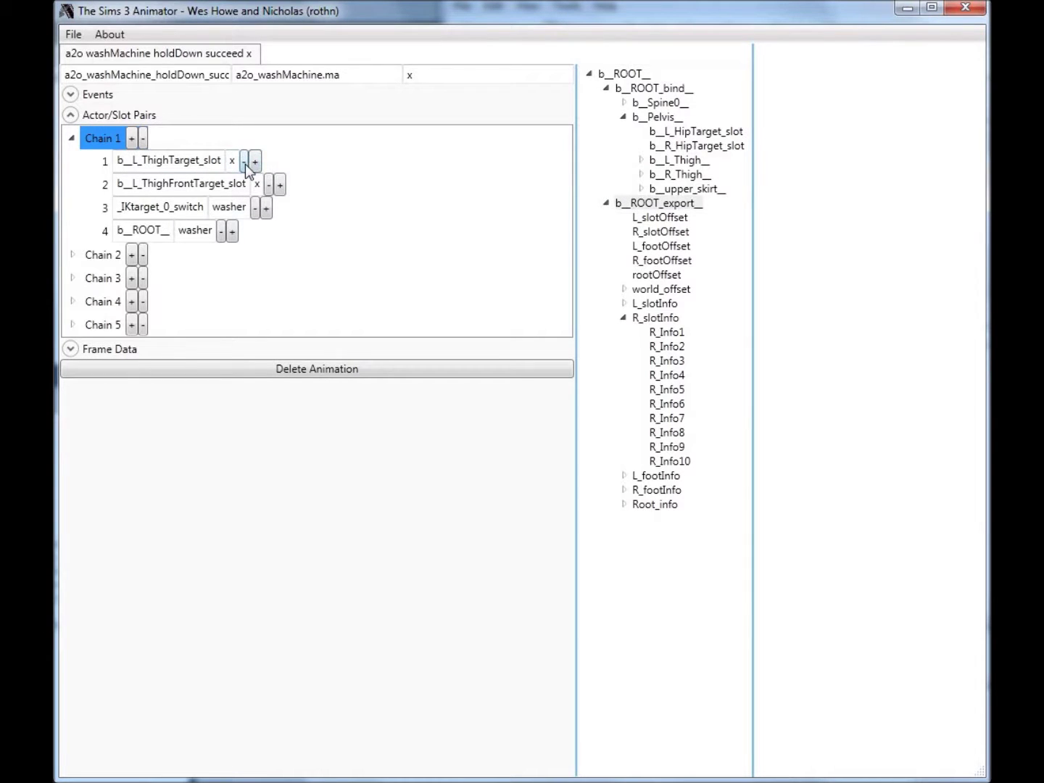
{"action": "left_click", "coordinate": [72, 138]}
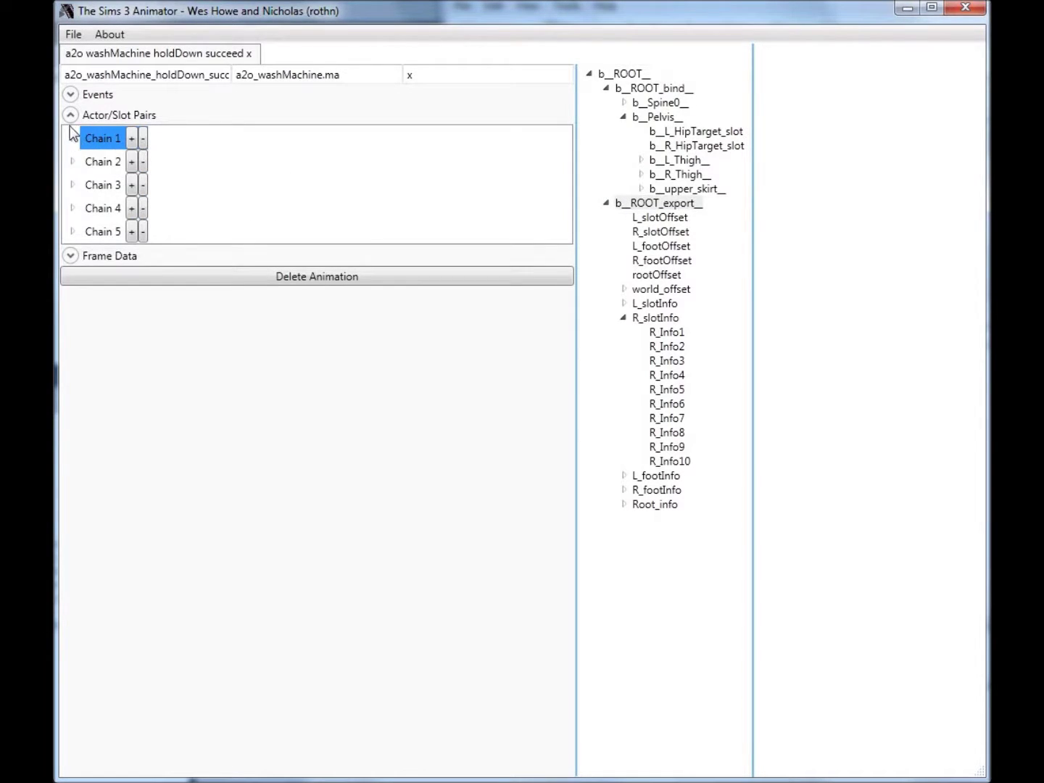
{"action": "left_click", "coordinate": [70, 114]}
{"action": "left_click", "coordinate": [71, 136]}
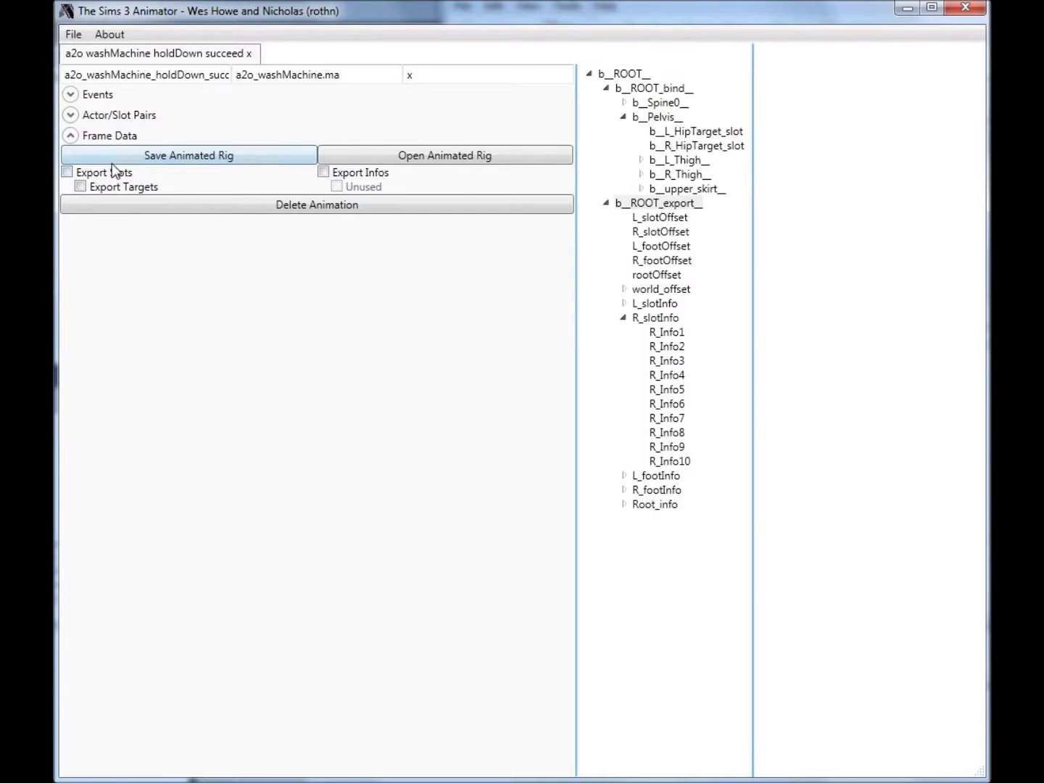
Save the animated rig to the Desktop as wild_washer.smd
{"action": "left_click", "coordinate": [133, 156]}
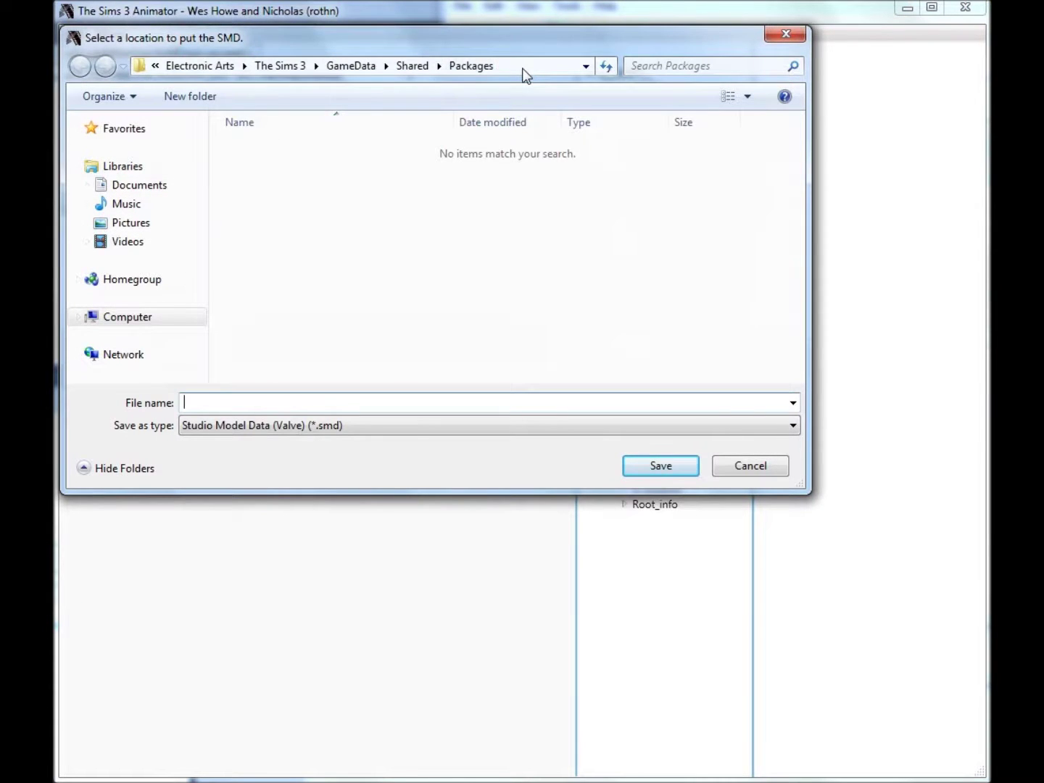
{"action": "left_click", "coordinate": [497, 70]}
{"action": "type", "text": "Des"}
{"action": "left_click", "coordinate": [259, 88]}
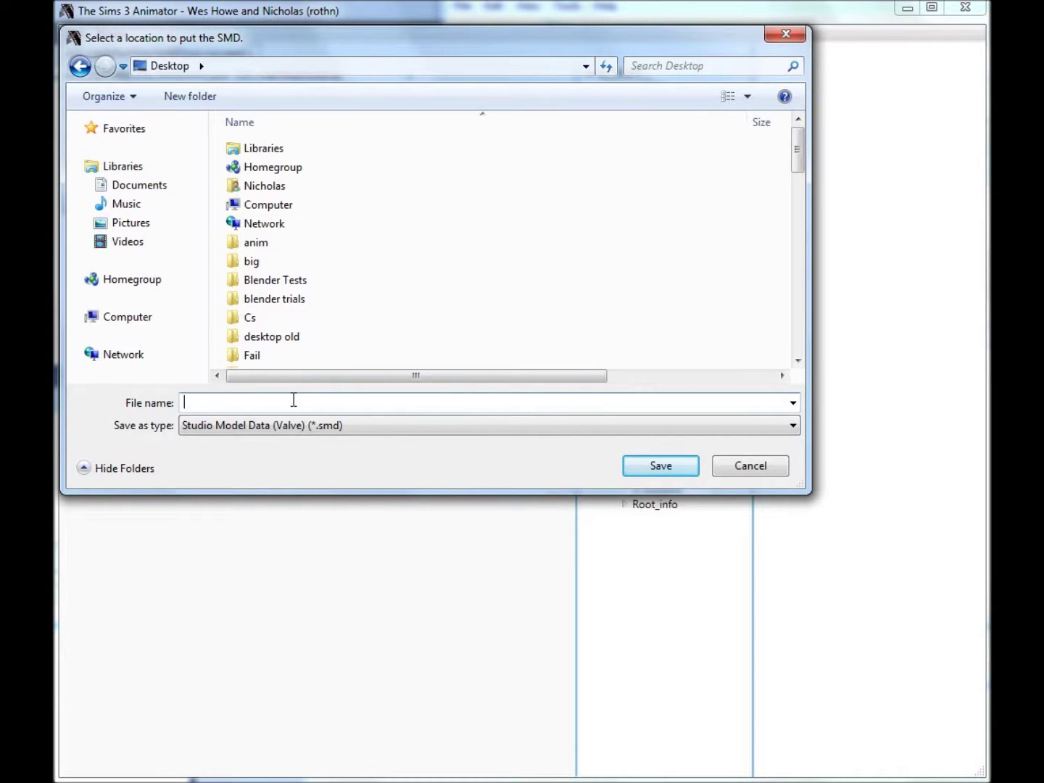
{"action": "type", "text": "was"}
{"action": "type", "text": "hing"}
{"action": "key", "text": "BackSpace"}
{"action": "key", "text": "BackSpace"}
{"action": "key", "text": "BackSpace"}
{"action": "type", "text": "d_"}
{"action": "left_click", "coordinate": [650, 466]}
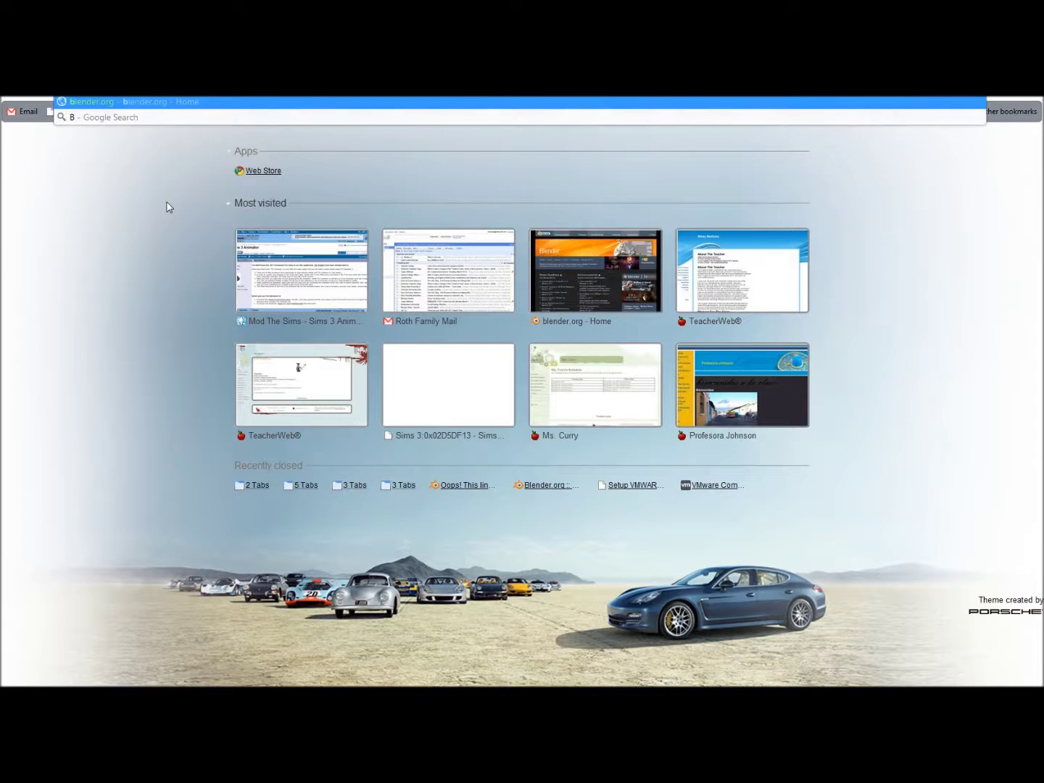
{"action": "type", "text": "Blen"}
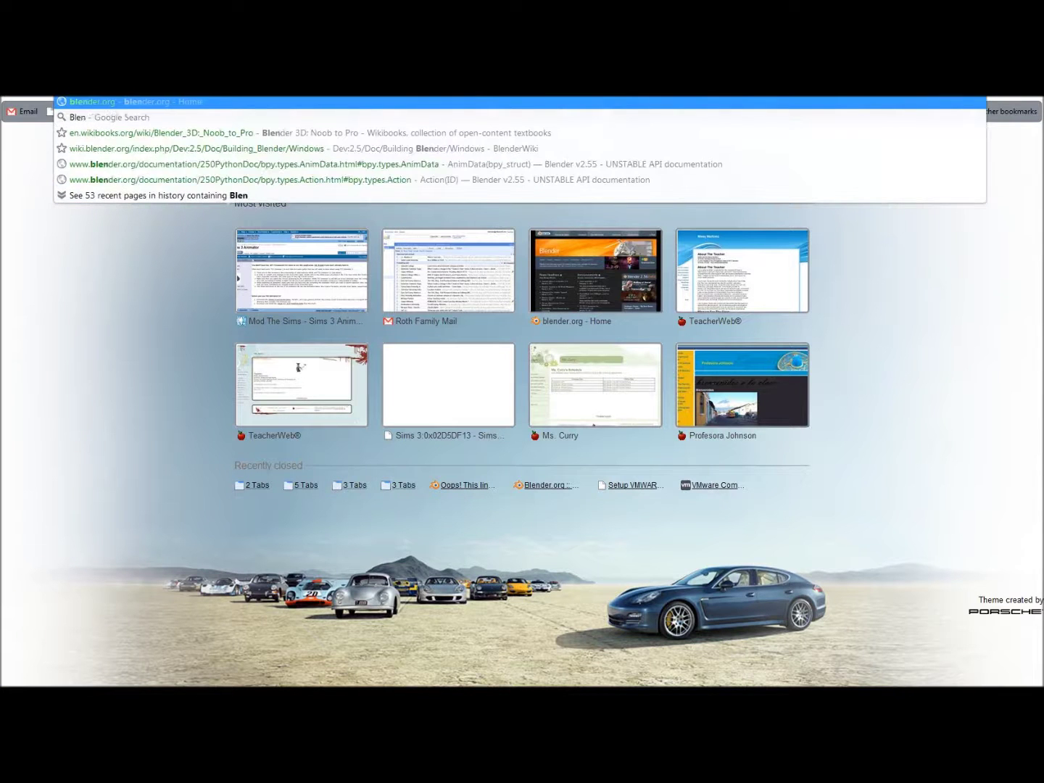
{"action": "type", "text": "der SMD tool"}
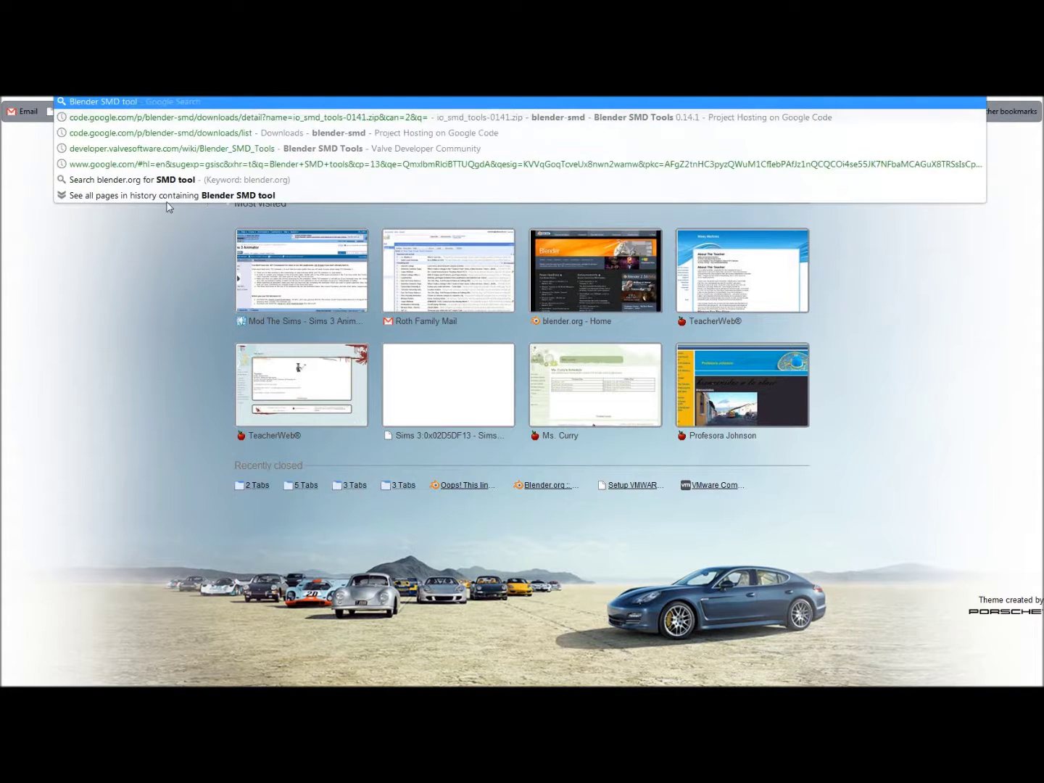
{"action": "type", "text": "s"}
Search for Blender SMD tools, then download and open io_smd_tools-0141.zip
{"action": "key", "text": "Return"}
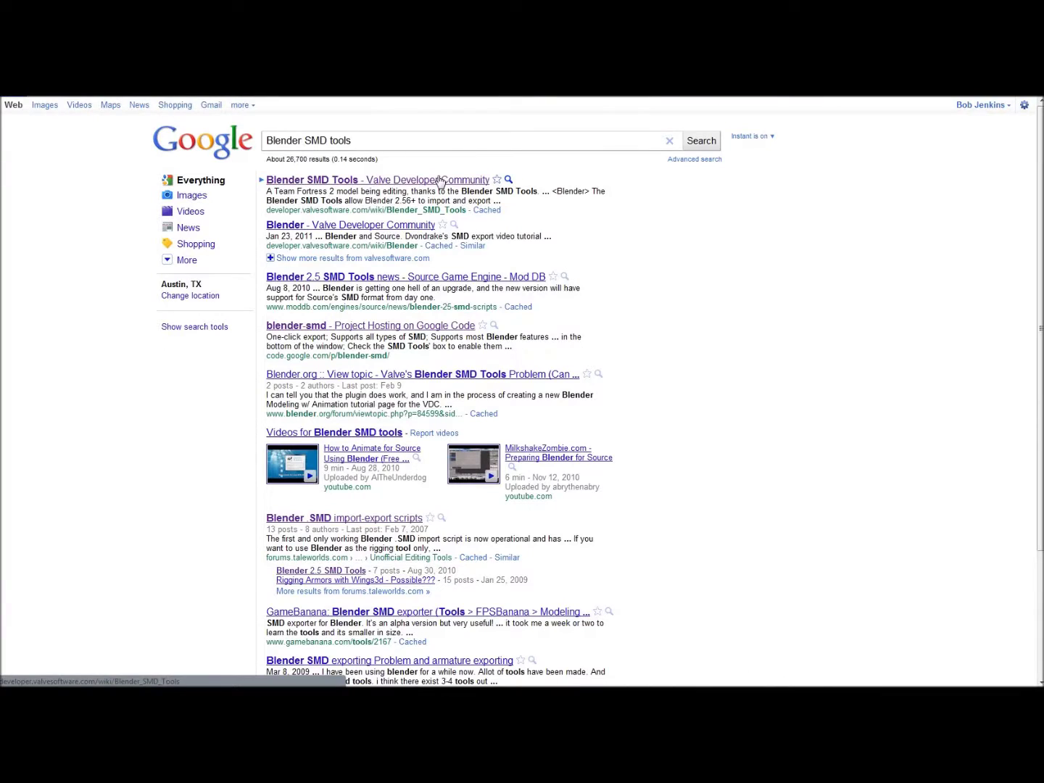
{"action": "left_click", "coordinate": [441, 179]}
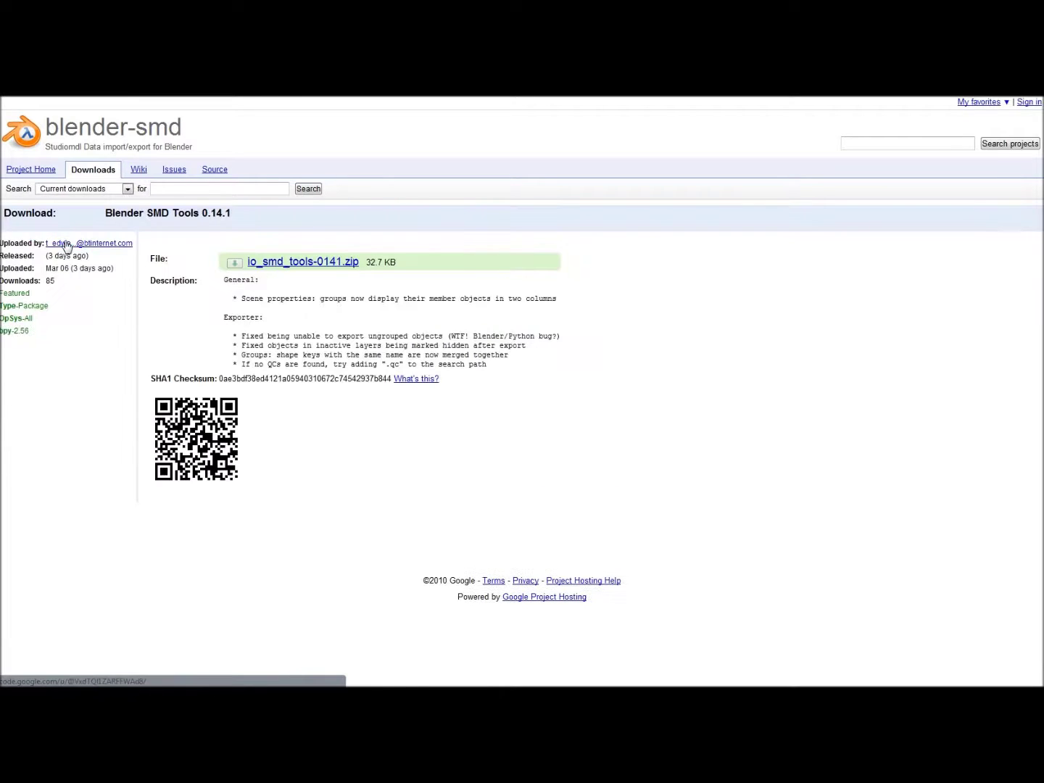
{"action": "left_click", "coordinate": [291, 263]}
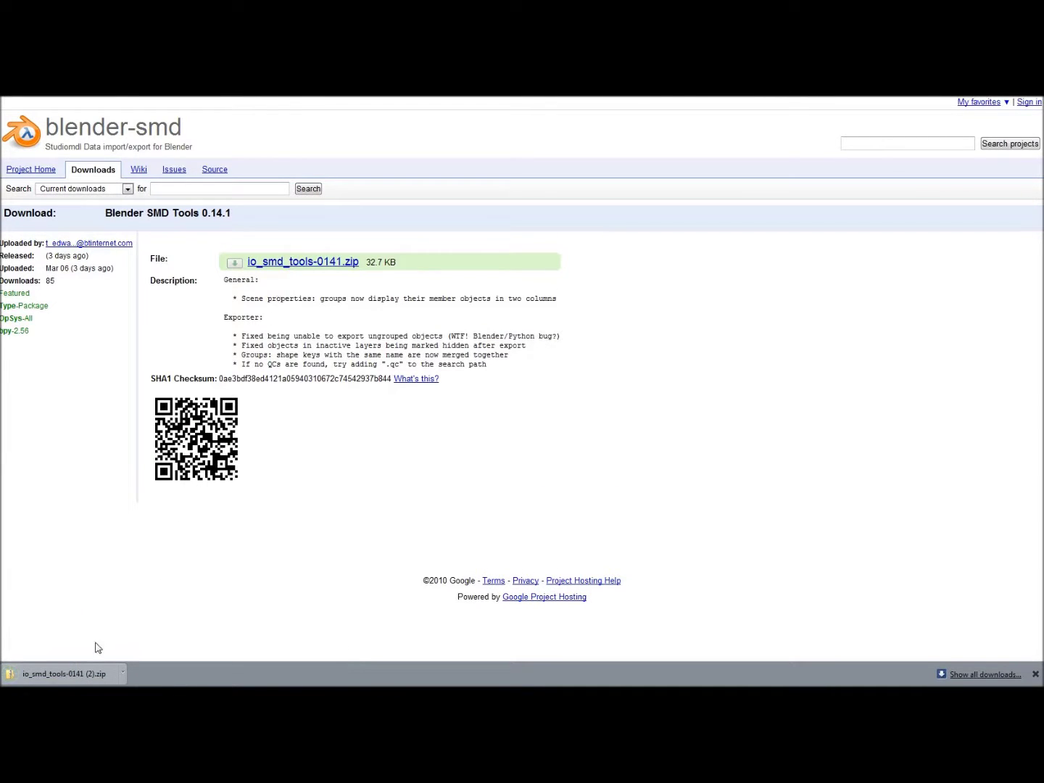
{"action": "left_click", "coordinate": [65, 674]}
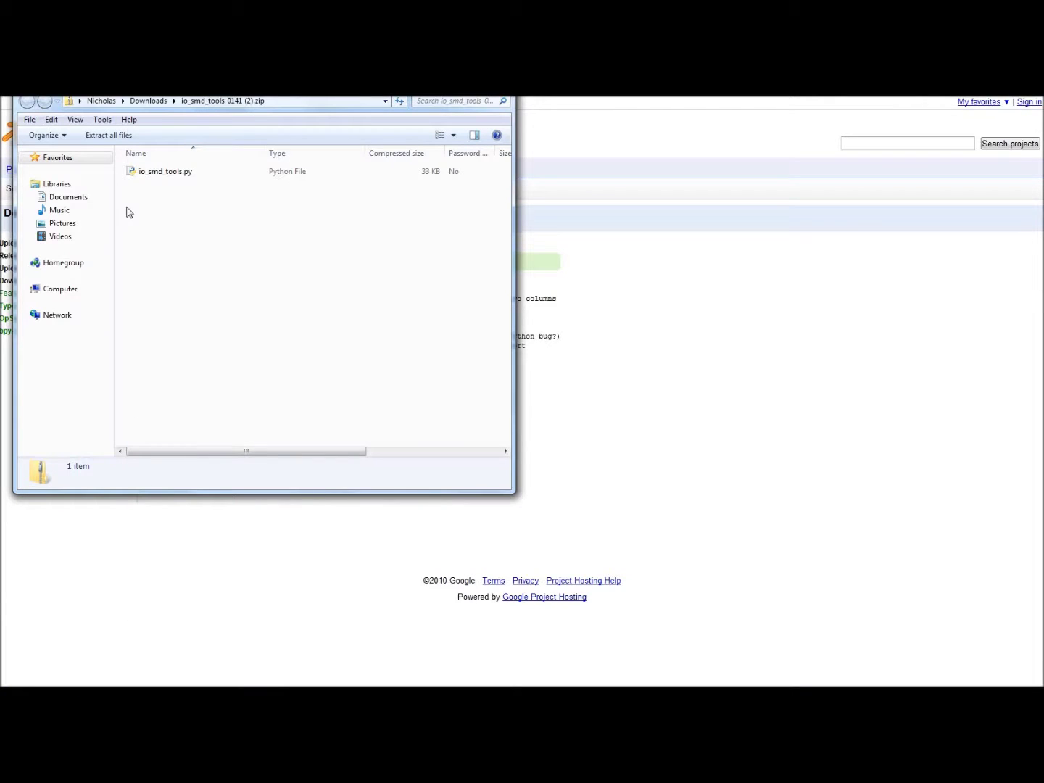
Start extracting the zip with Downloads\SMD tools as the destination
{"action": "left_click_drag", "start_coordinate": [194, 90], "coordinate": [299, 180]}
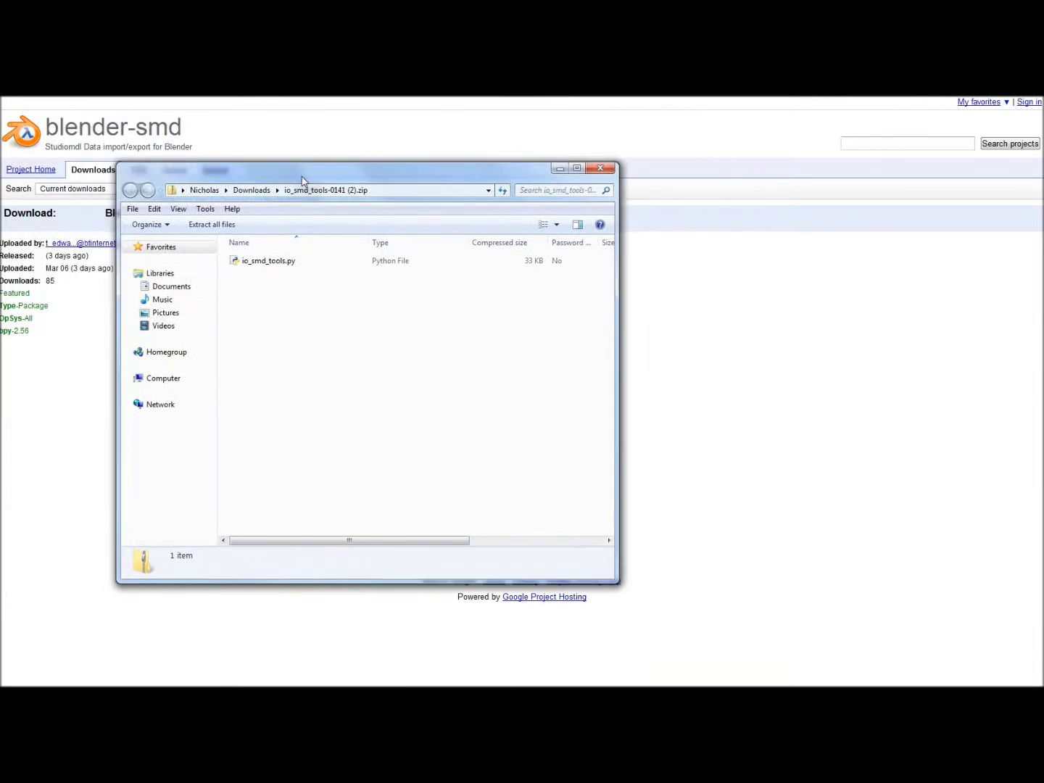
{"action": "left_click", "coordinate": [219, 226]}
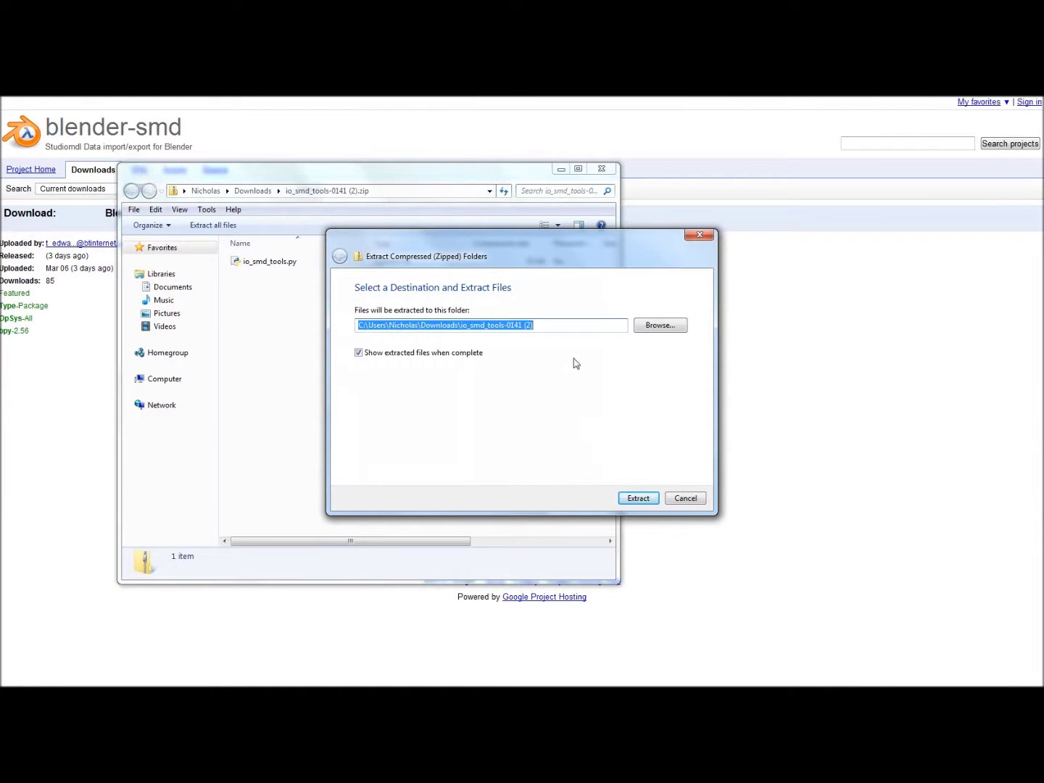
{"action": "left_click_drag", "start_coordinate": [558, 324], "coordinate": [452, 325]}
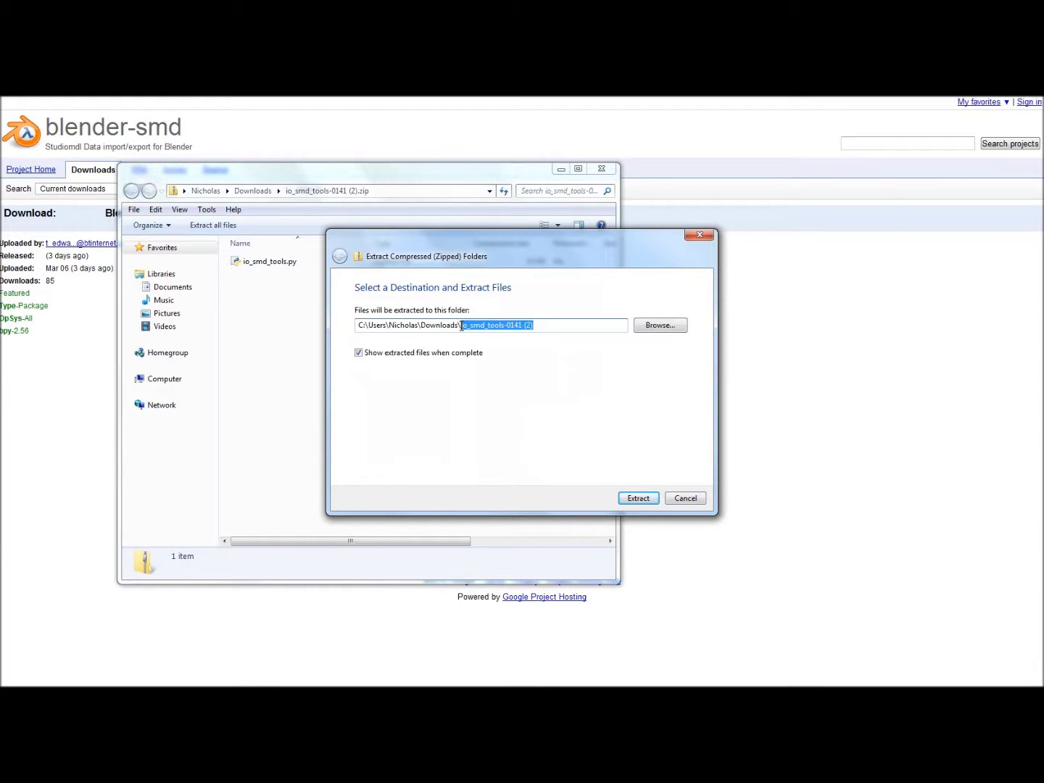
{"action": "type", "text": "S"}
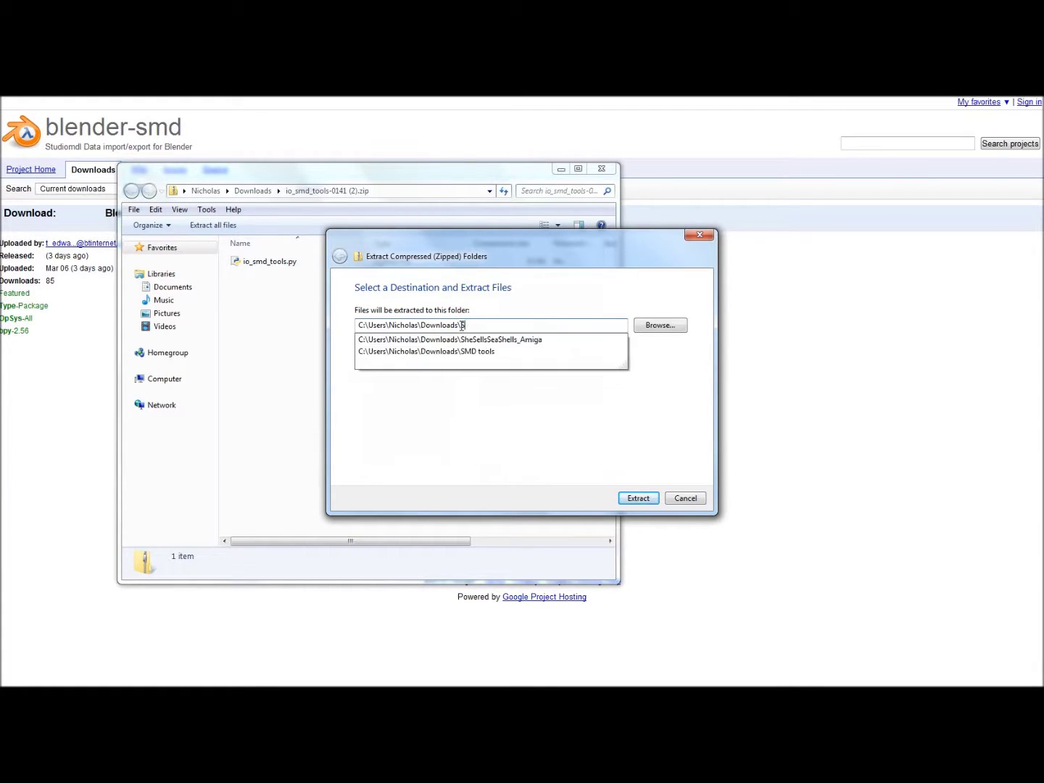
{"action": "type", "text": "MD"}
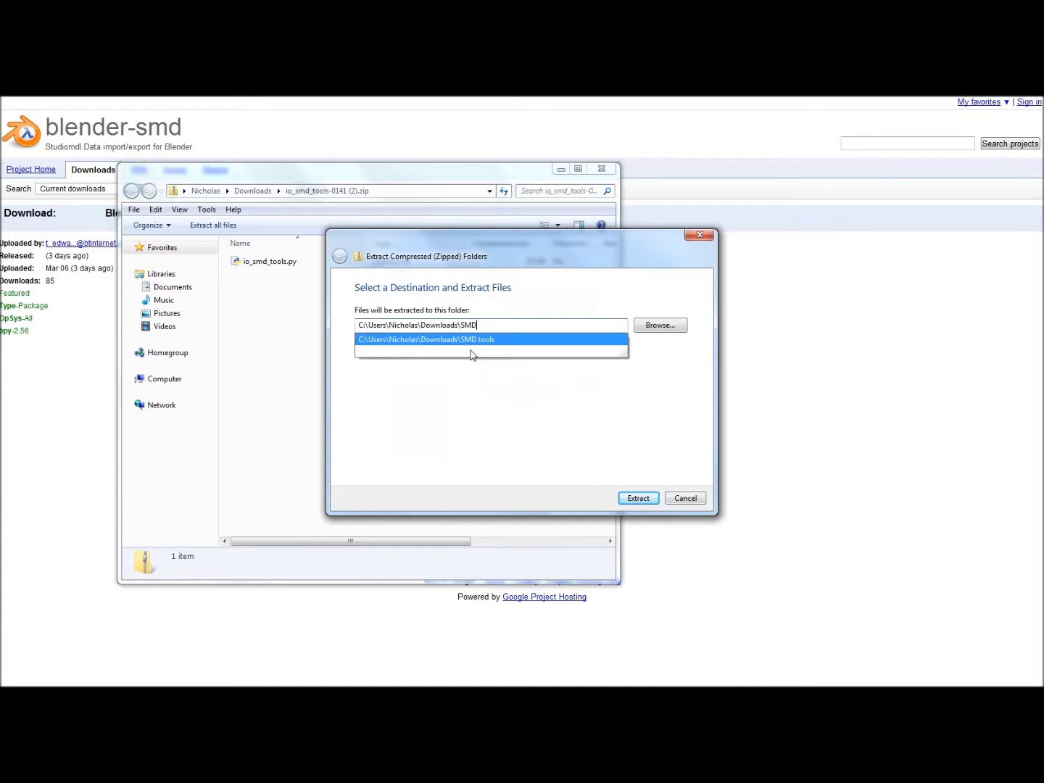
{"action": "left_click", "coordinate": [504, 339]}
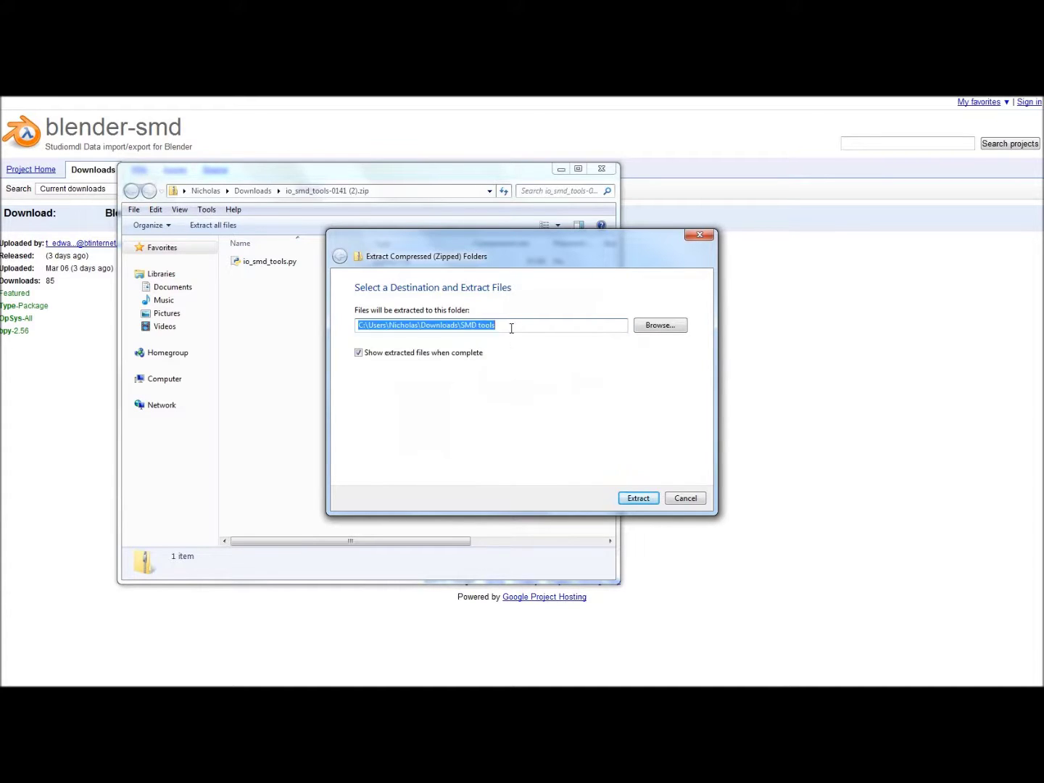
{"action": "left_click", "coordinate": [511, 328]}
Extract into SMD tools, resolving the existing-script conflict, and copy the folder path
{"action": "left_click", "coordinate": [654, 500]}
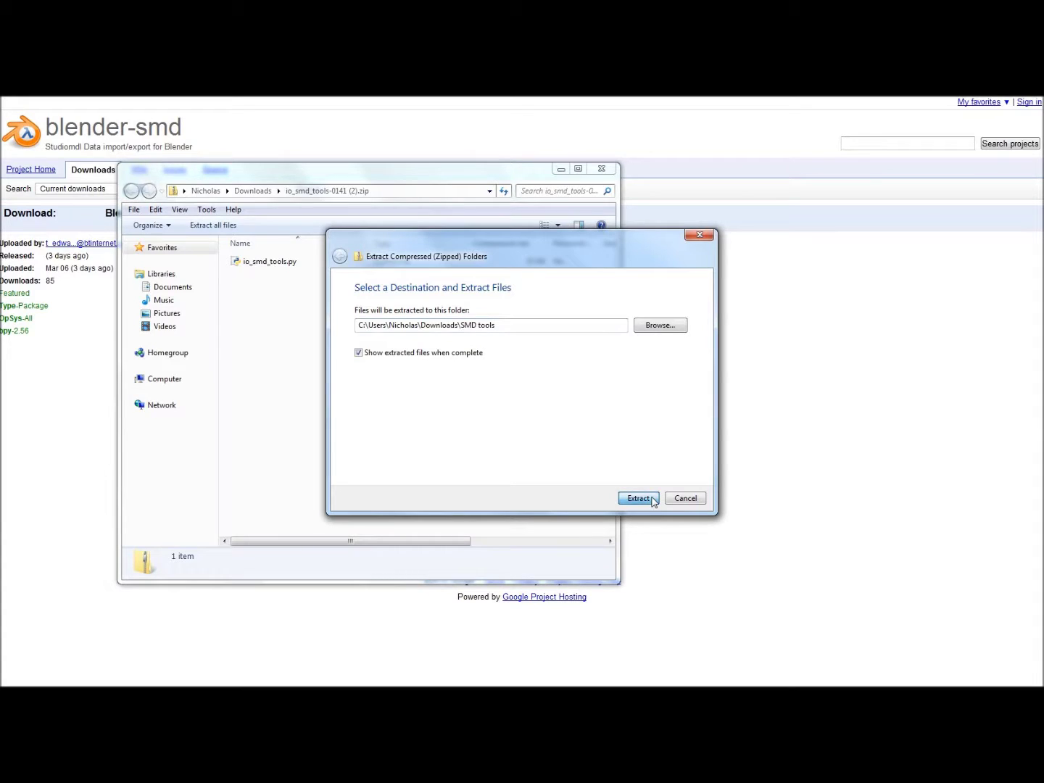
{"action": "left_click", "coordinate": [654, 500]}
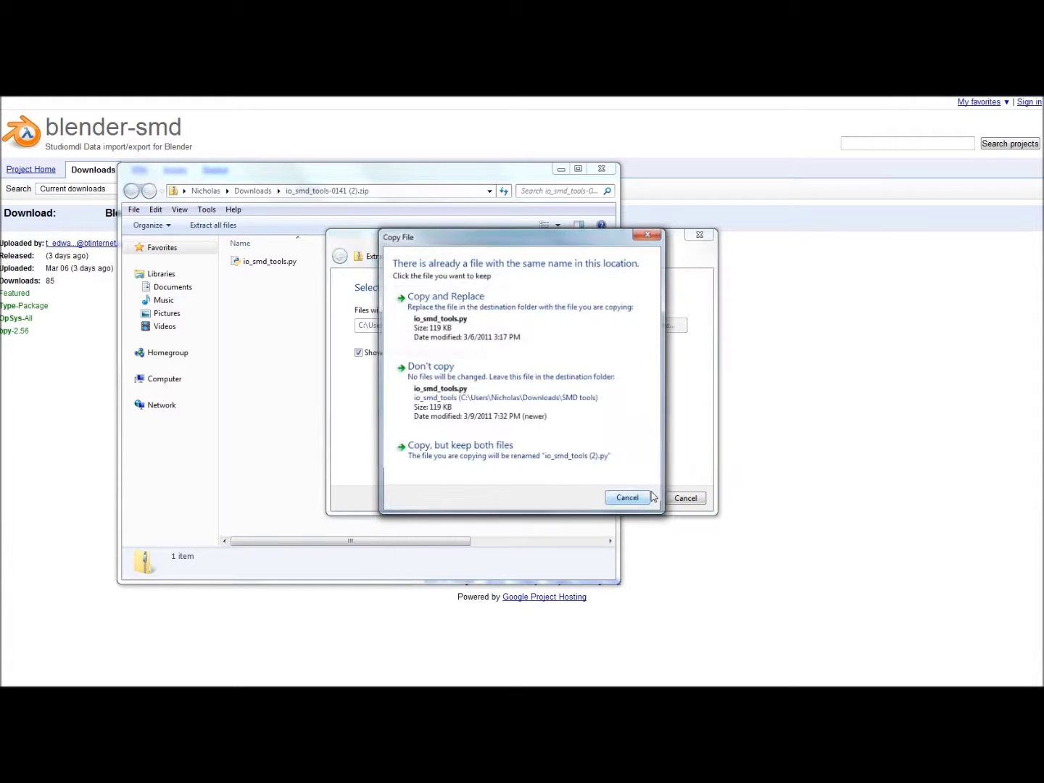
{"action": "left_click", "coordinate": [522, 337]}
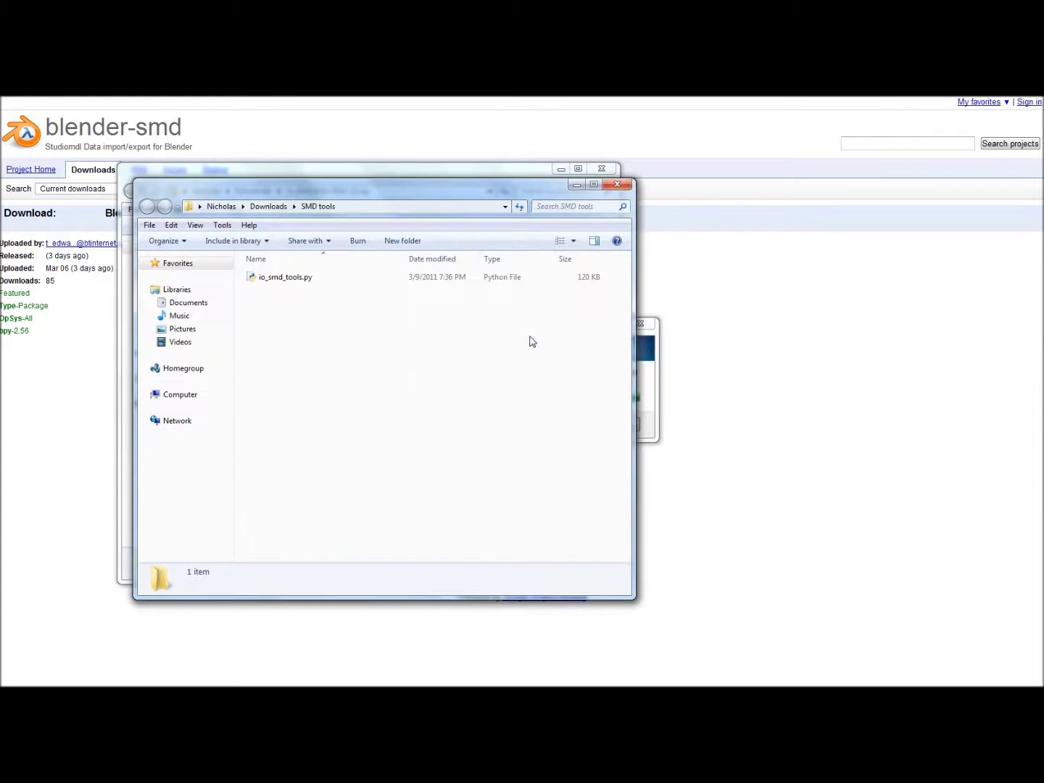
{"action": "left_click", "coordinate": [402, 205]}
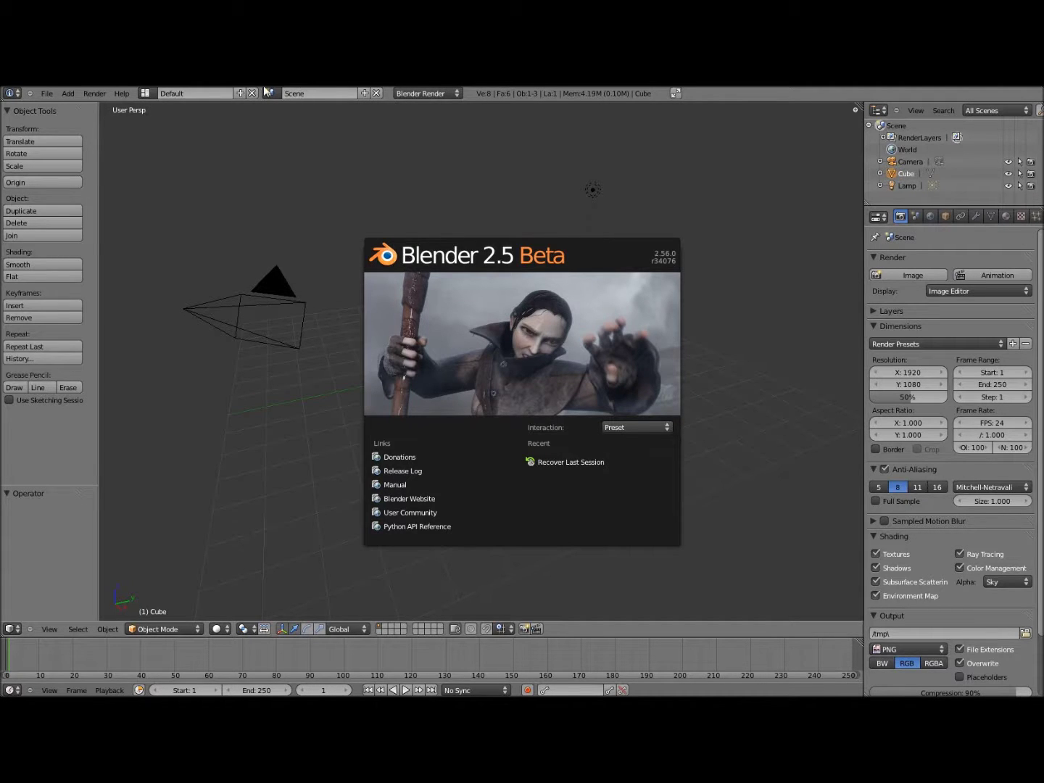
Dismiss the splash screen and delete the default Cube, leaving camera and lamp
{"action": "left_click", "coordinate": [47, 93]}
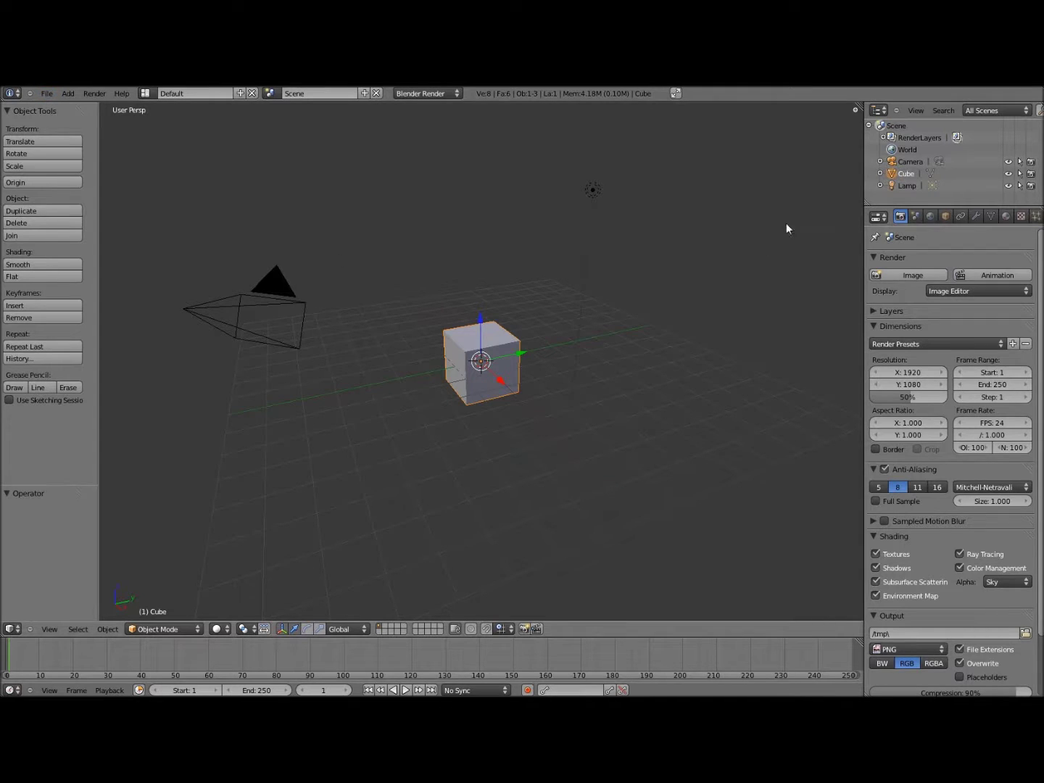
{"action": "right_click", "coordinate": [907, 171]}
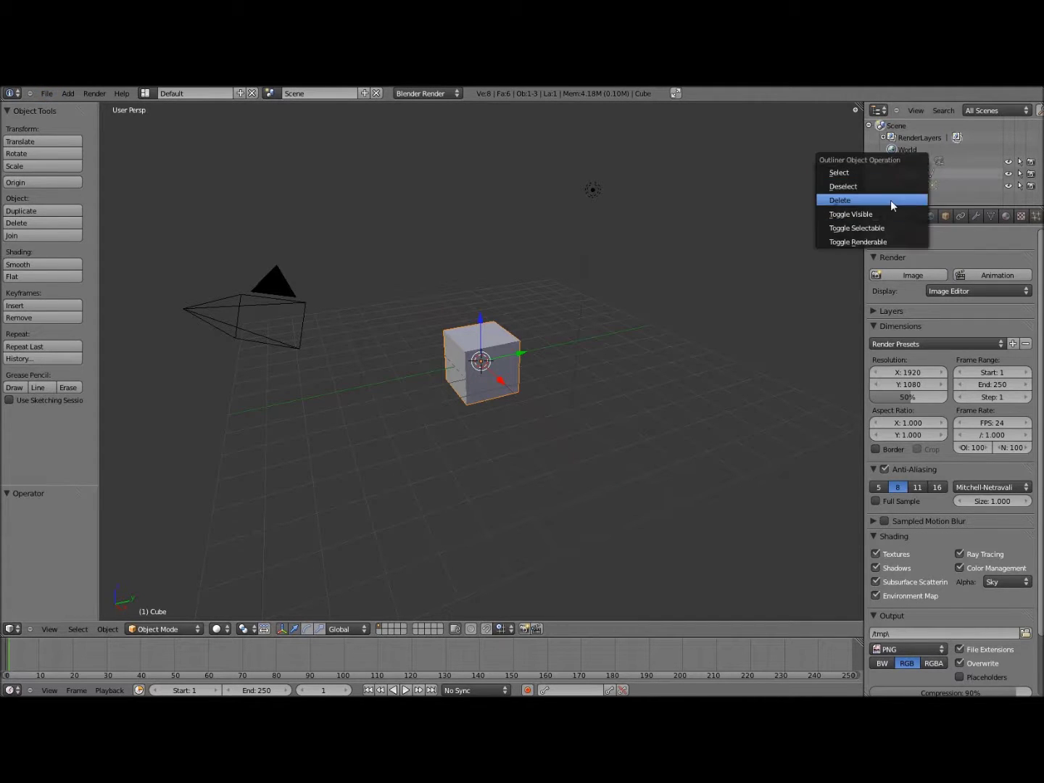
{"action": "left_click", "coordinate": [891, 200]}
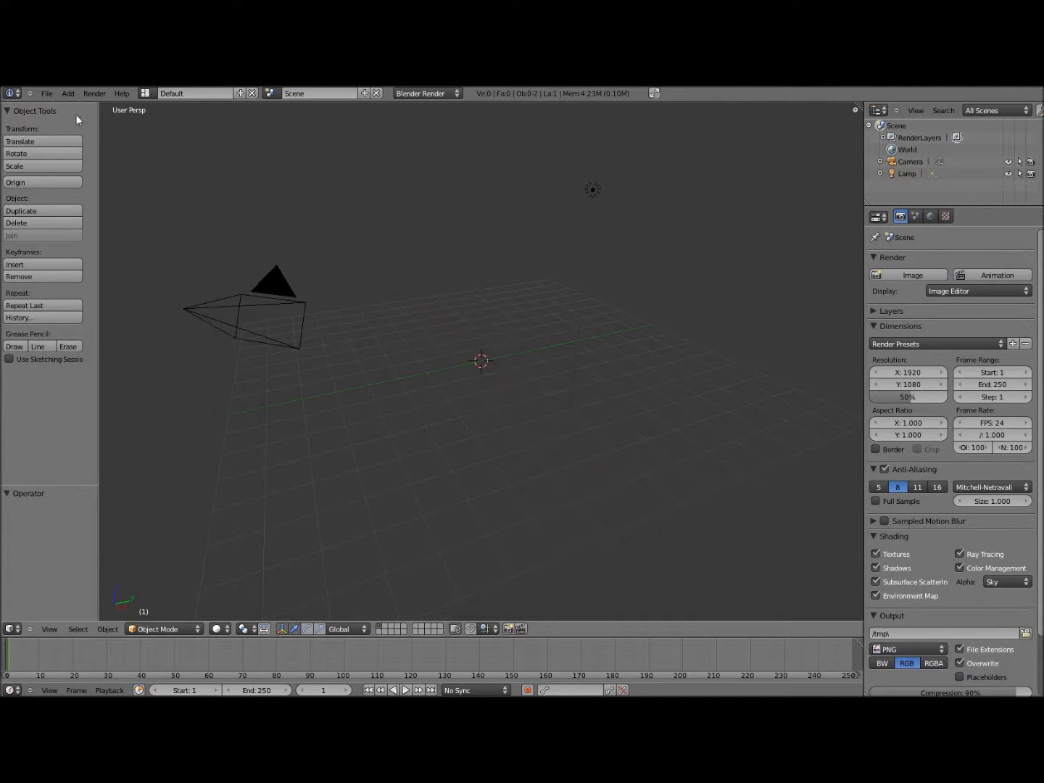
{"action": "left_click", "coordinate": [46, 94]}
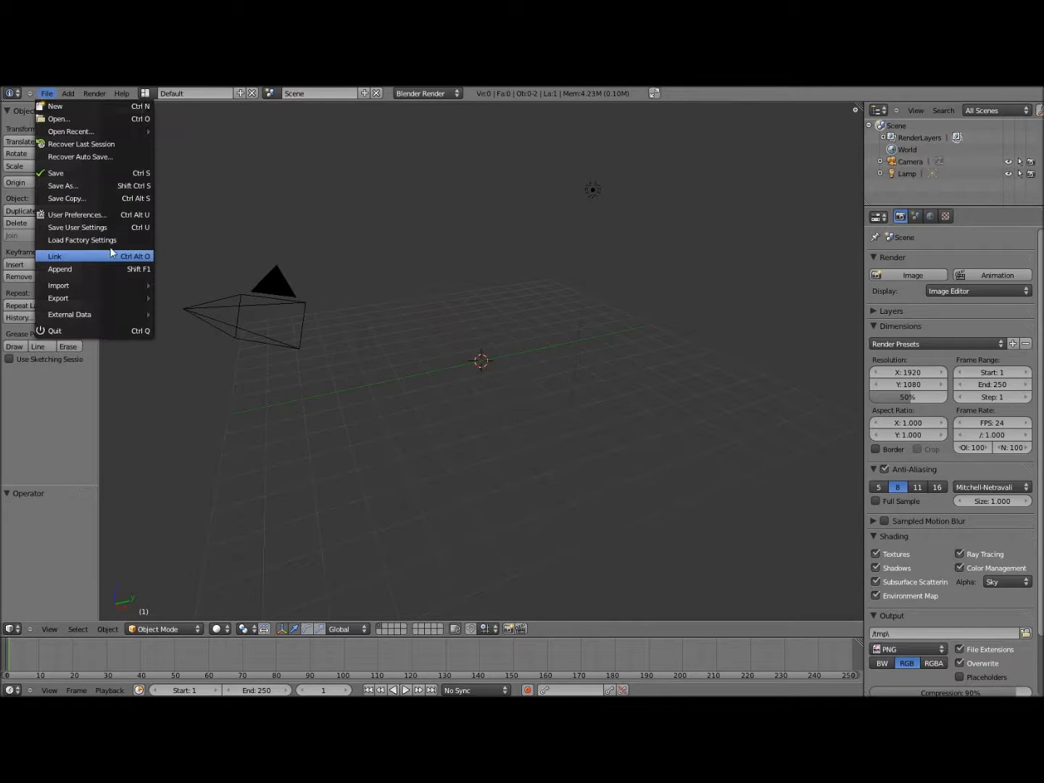
Bring up the Add-Ons preferences and its Install Add-On file browser
{"action": "left_click", "coordinate": [116, 216]}
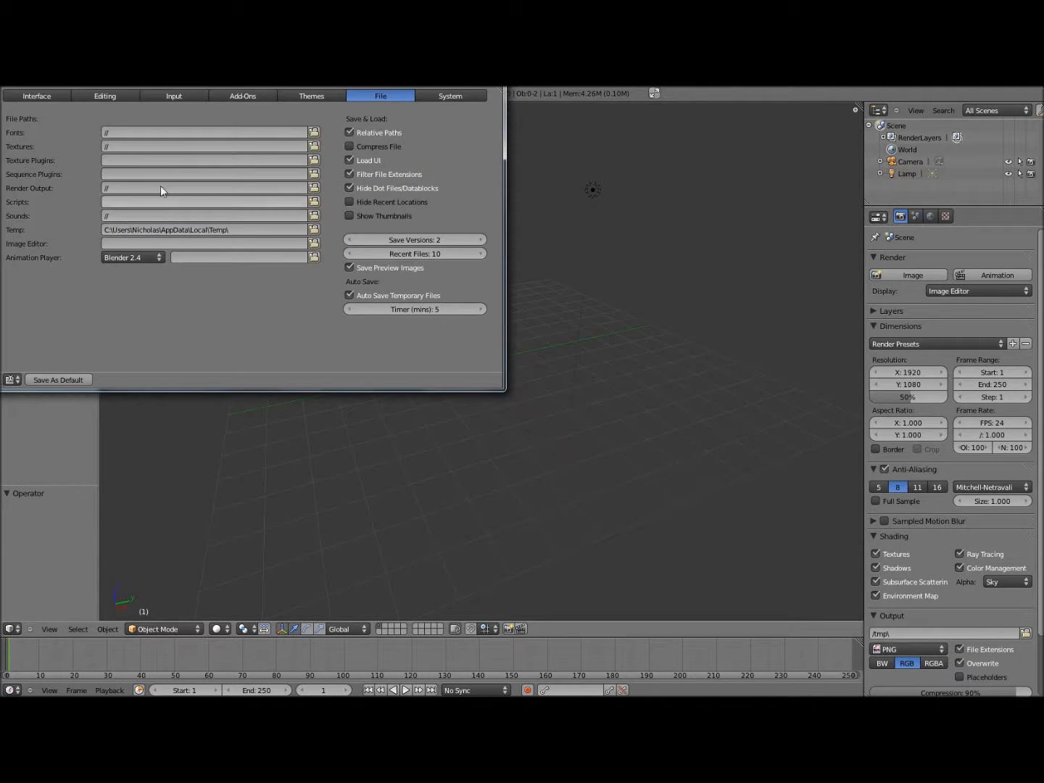
{"action": "left_click_drag", "start_coordinate": [176, 82], "coordinate": [232, 105]}
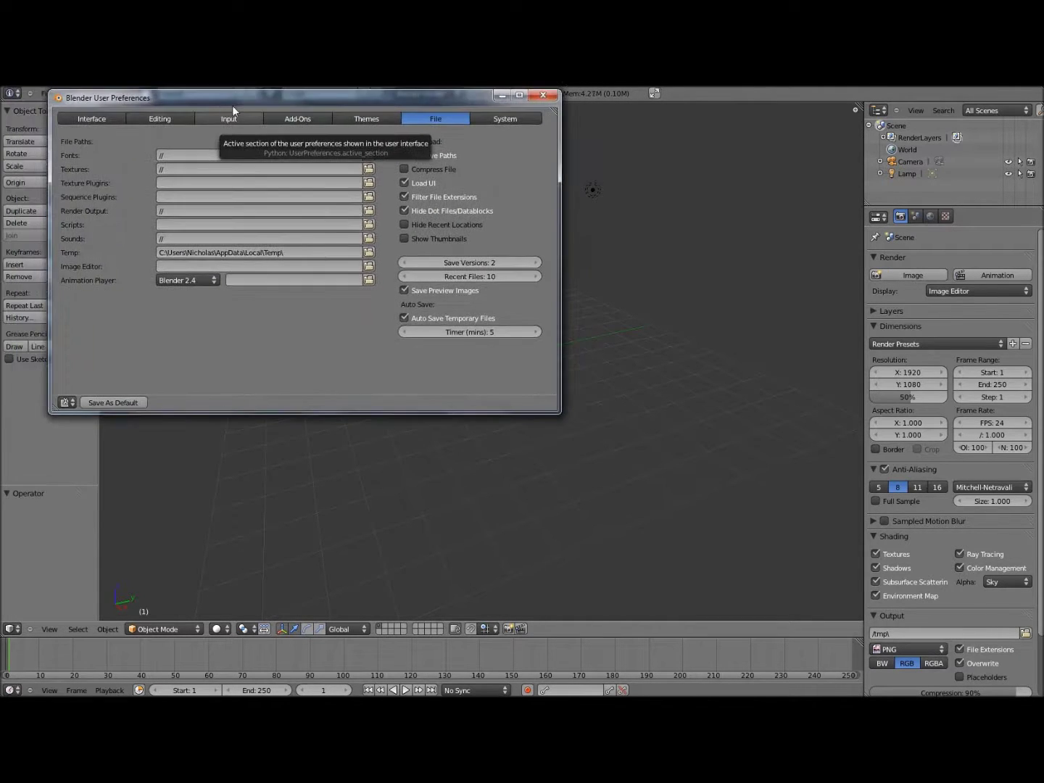
{"action": "left_click", "coordinate": [299, 118]}
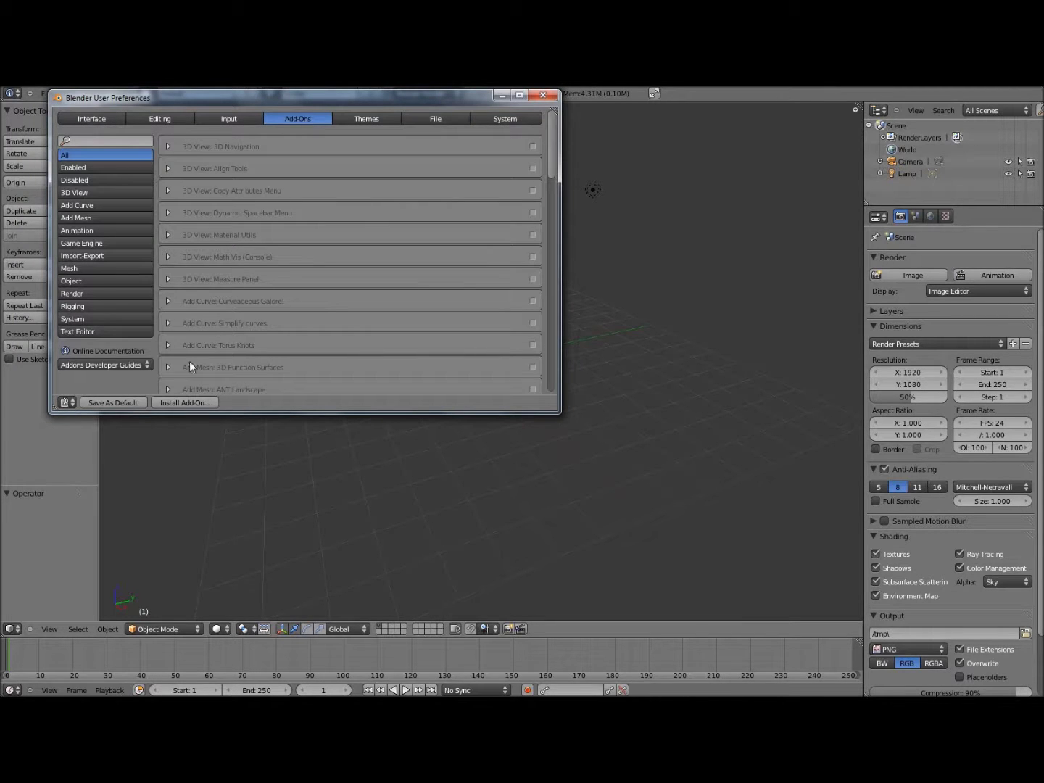
{"action": "left_click", "coordinate": [178, 402]}
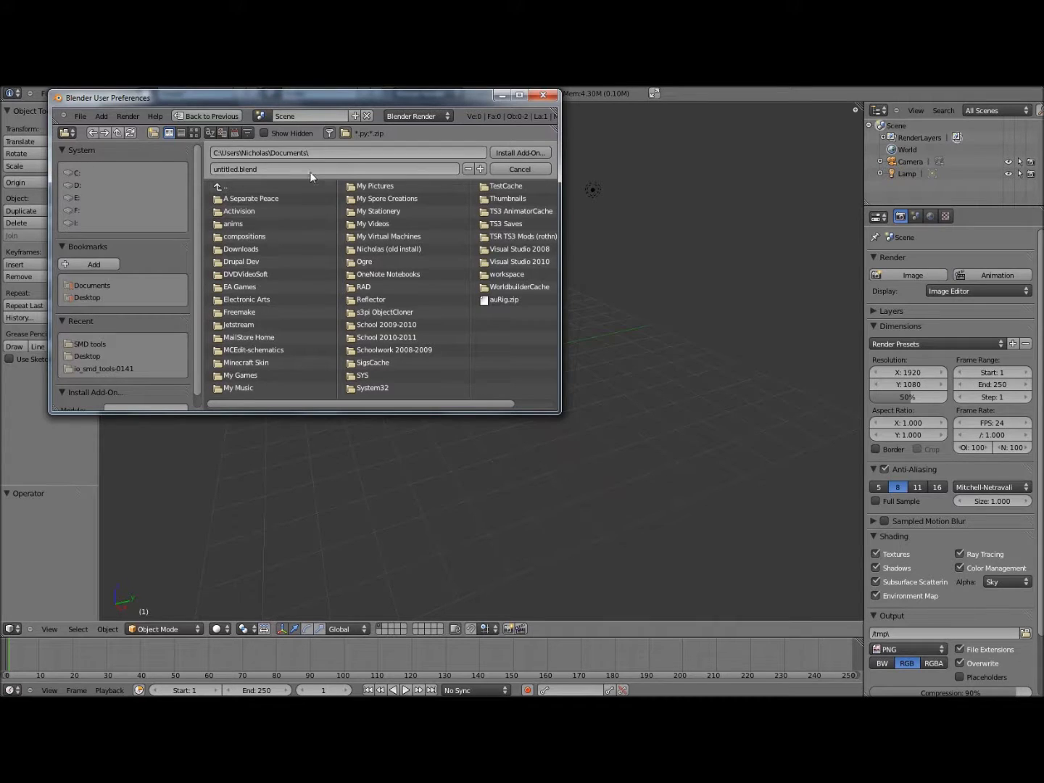
Install io_smd_tools.py from C:\Users\Nicholas\Downloads\SMD tools
{"action": "left_click", "coordinate": [326, 151]}
{"action": "left_click_drag", "start_coordinate": [326, 151], "coordinate": [284, 159]}
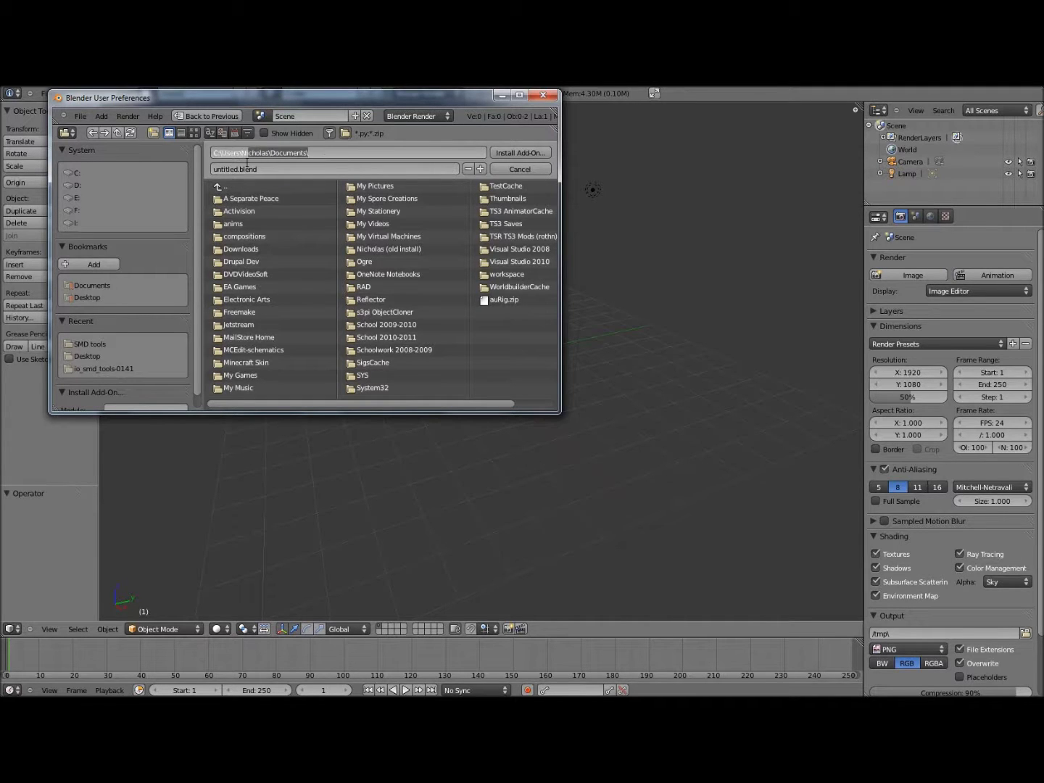
{"action": "key", "text": "BackSpace"}
{"action": "key", "text": "Return"}
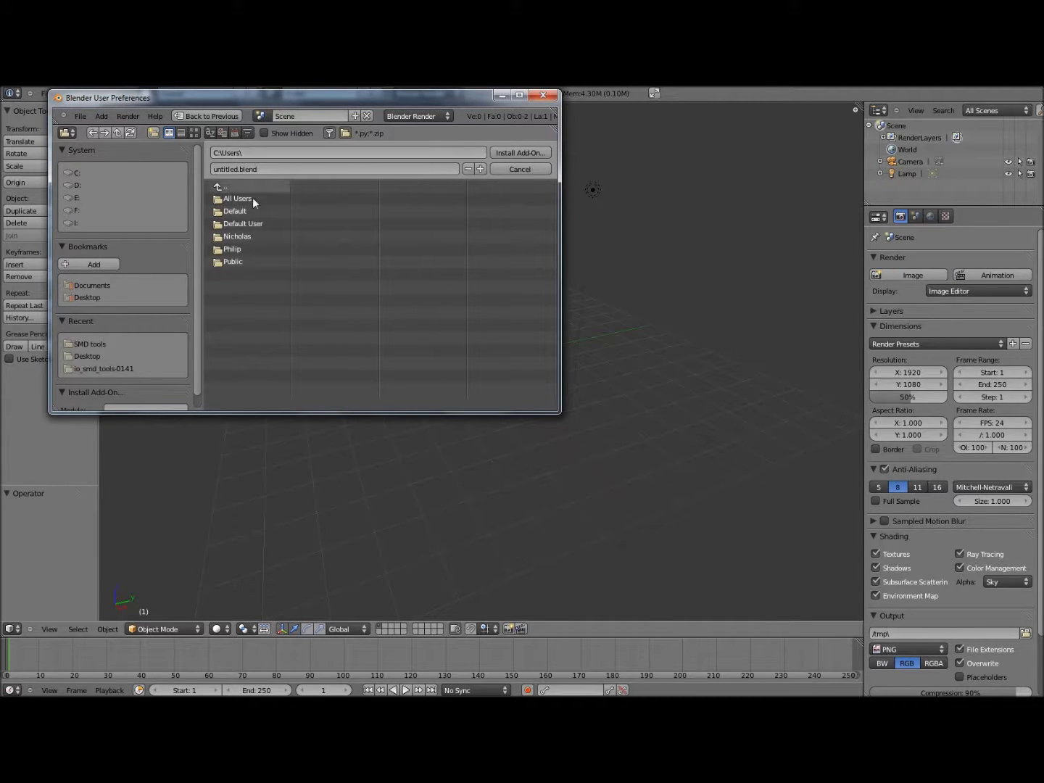
{"action": "left_click", "coordinate": [245, 234]}
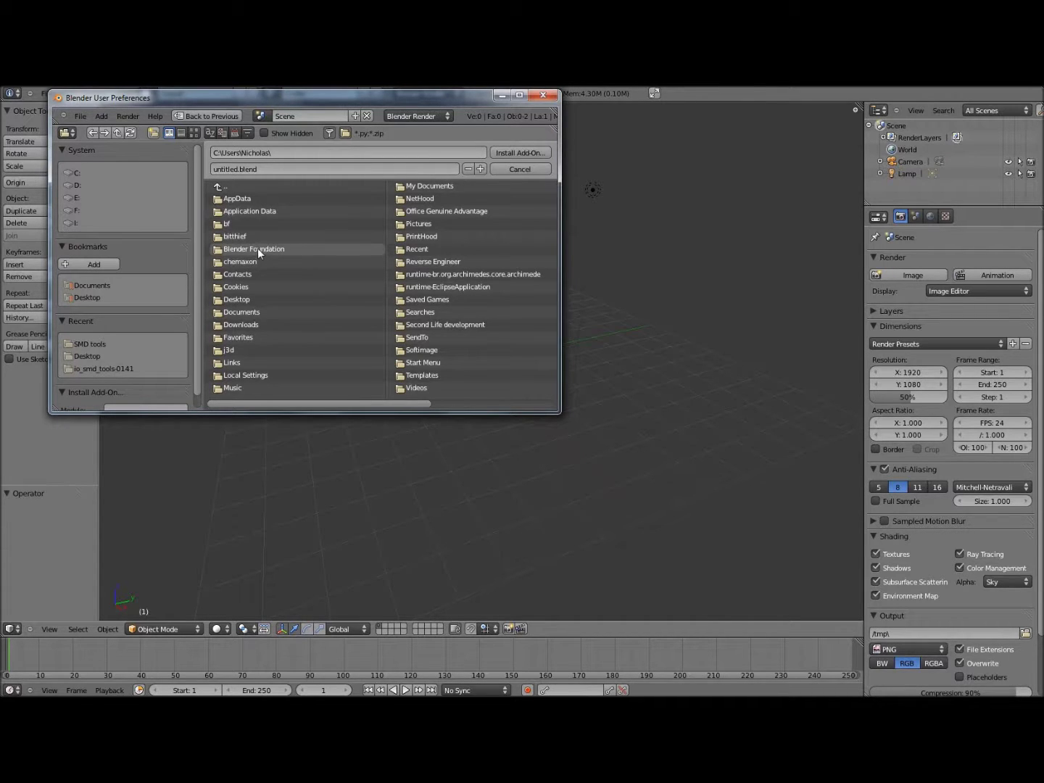
{"action": "left_click", "coordinate": [267, 322]}
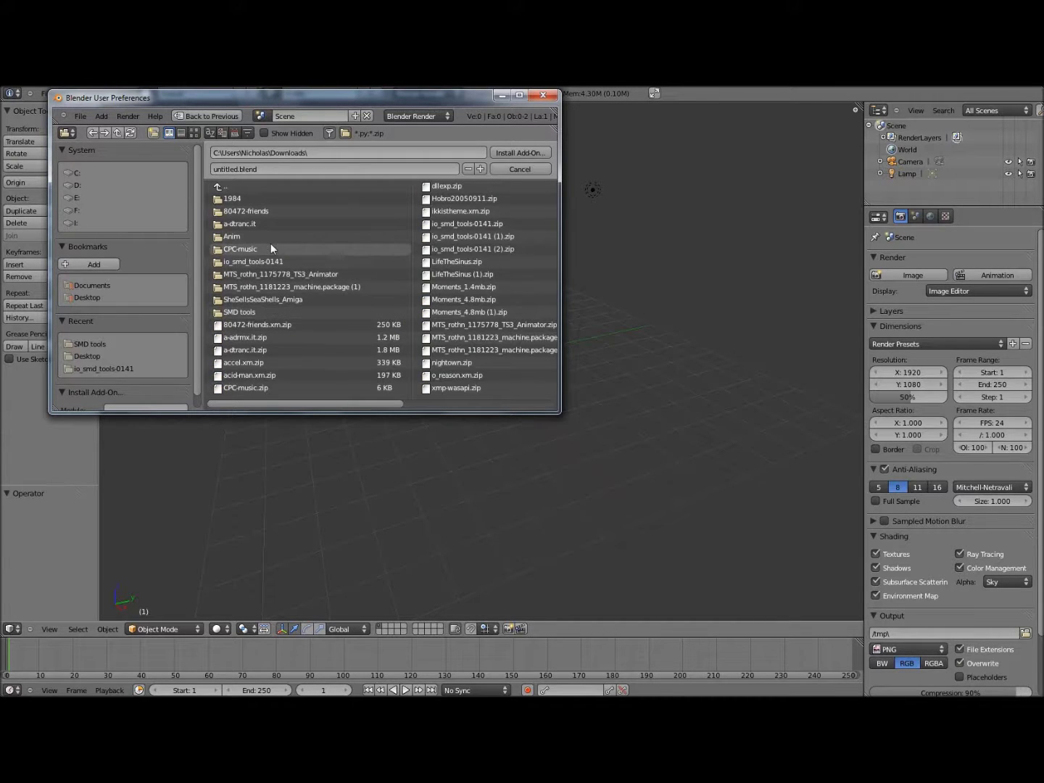
{"action": "left_click", "coordinate": [272, 311]}
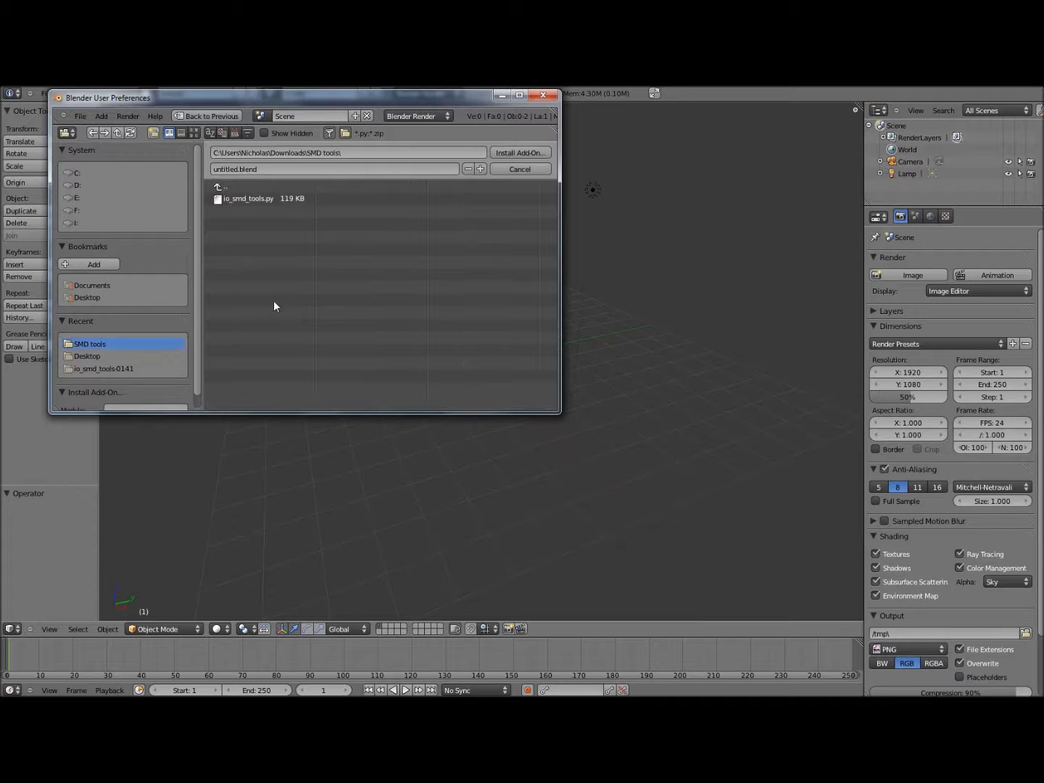
{"action": "left_click", "coordinate": [275, 201]}
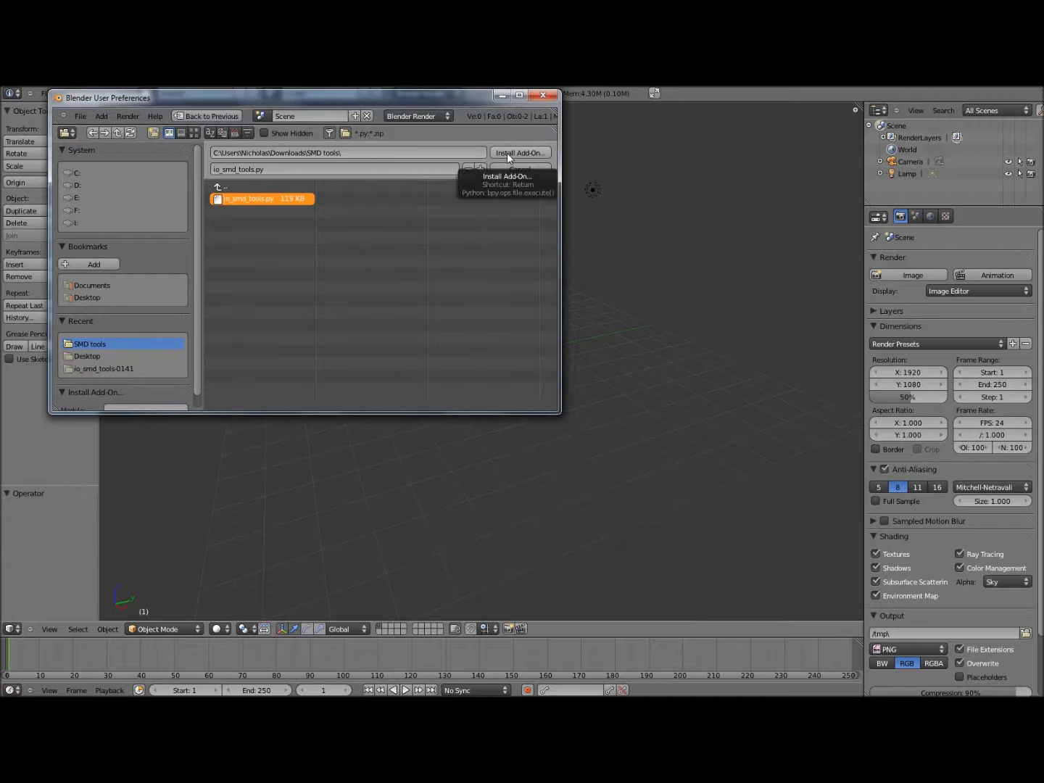
{"action": "left_click", "coordinate": [506, 154]}
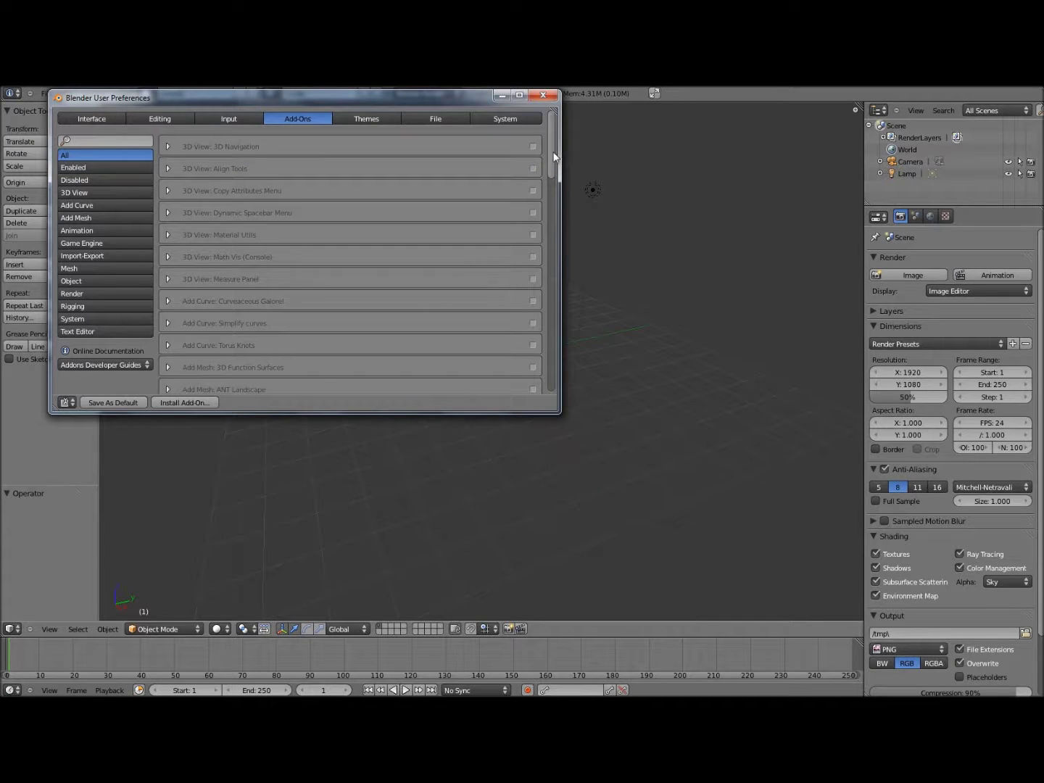
{"action": "left_click_drag", "start_coordinate": [556, 160], "coordinate": [539, 287]}
{"action": "scroll", "coordinate": [538, 291], "scroll_direction": "down", "scroll_amount": 1}
{"action": "scroll", "coordinate": [538, 291], "scroll_direction": "down", "scroll_amount": 1}
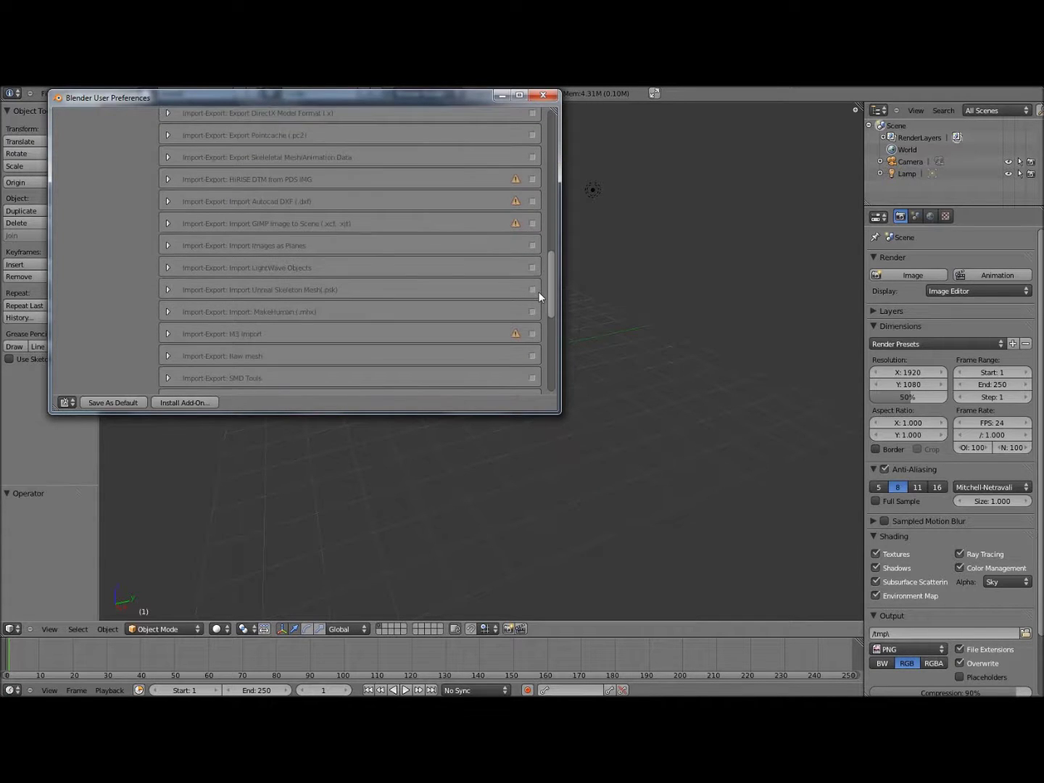
{"action": "scroll", "coordinate": [538, 291], "scroll_direction": "down", "scroll_amount": 1}
{"action": "scroll", "coordinate": [539, 294], "scroll_direction": "down", "scroll_amount": 1}
{"action": "scroll", "coordinate": [539, 296], "scroll_direction": "down", "scroll_amount": 1}
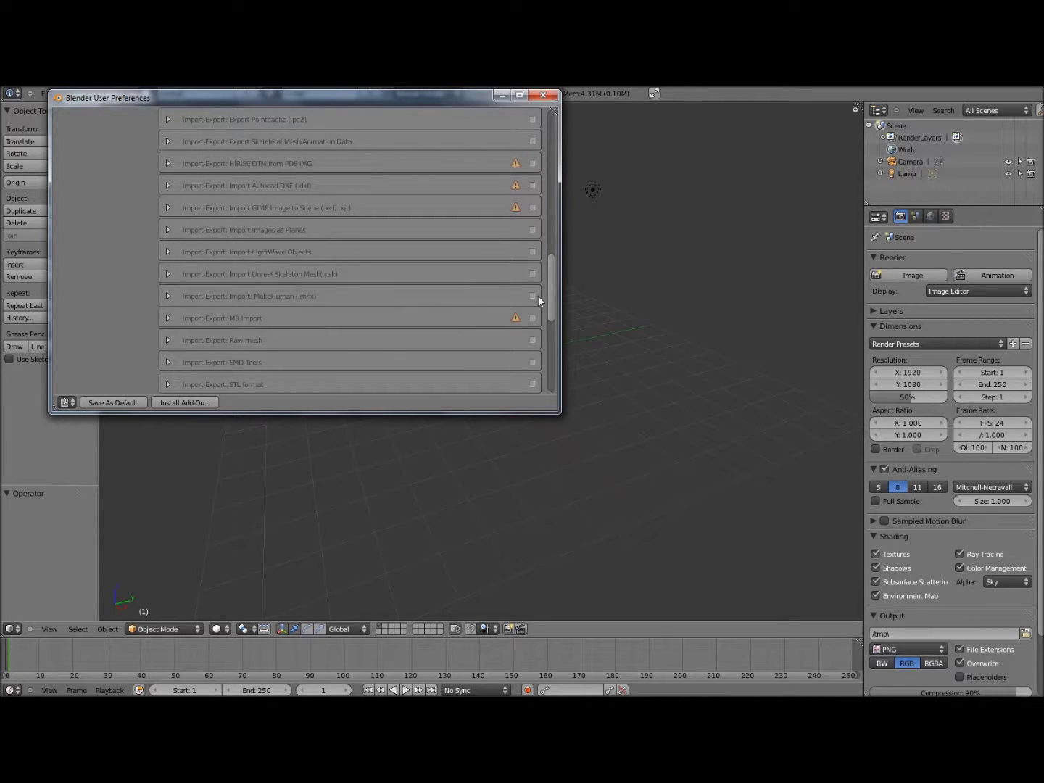
{"action": "scroll", "coordinate": [538, 297], "scroll_direction": "down", "scroll_amount": 2}
{"action": "scroll", "coordinate": [538, 314], "scroll_direction": "down", "scroll_amount": 2}
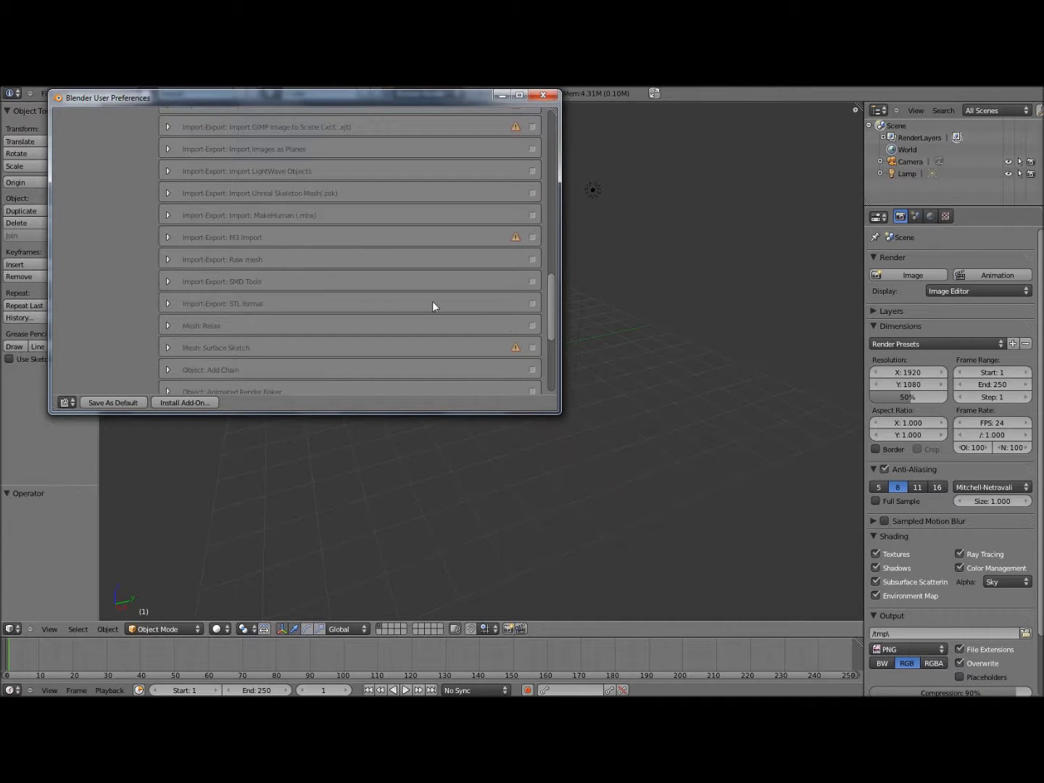
Tick Import-Export: SMD Tools in the Add-Ons list and close User Preferences
{"action": "left_click", "coordinate": [533, 280]}
{"action": "left_click", "coordinate": [542, 97]}
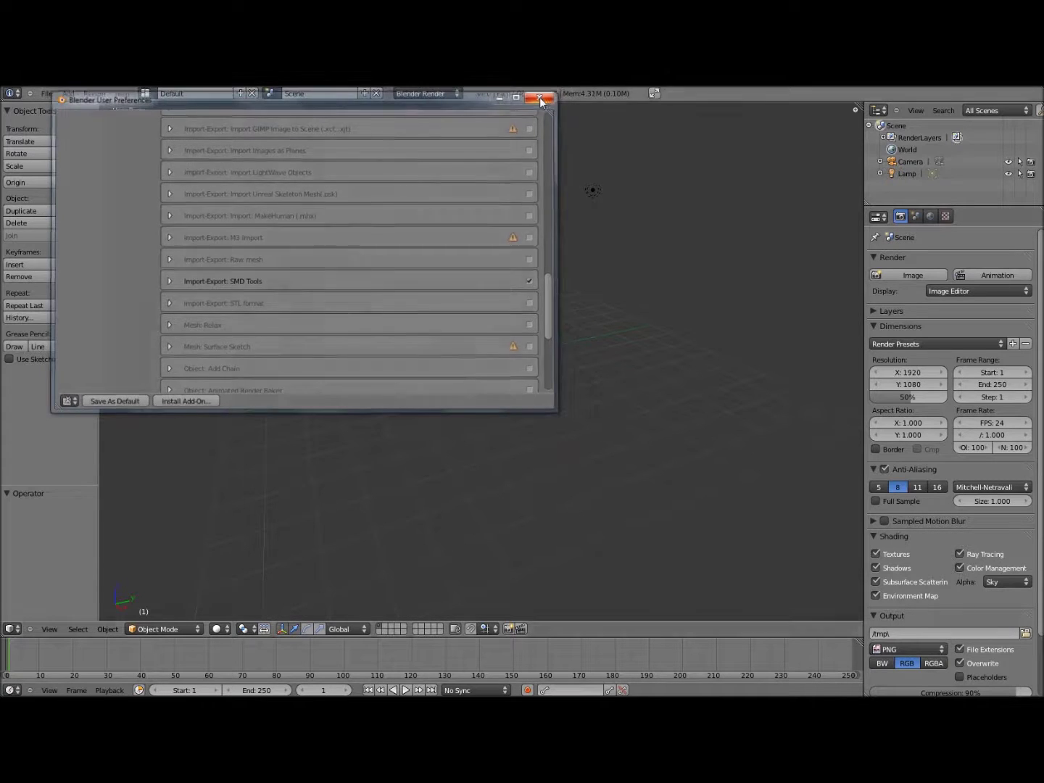
Import wild_washer.smd from the Desktop with the Studiomdl Data (.smd) importer
{"action": "left_click", "coordinate": [45, 92]}
{"action": "mouse_move", "coordinate": [59, 285]}
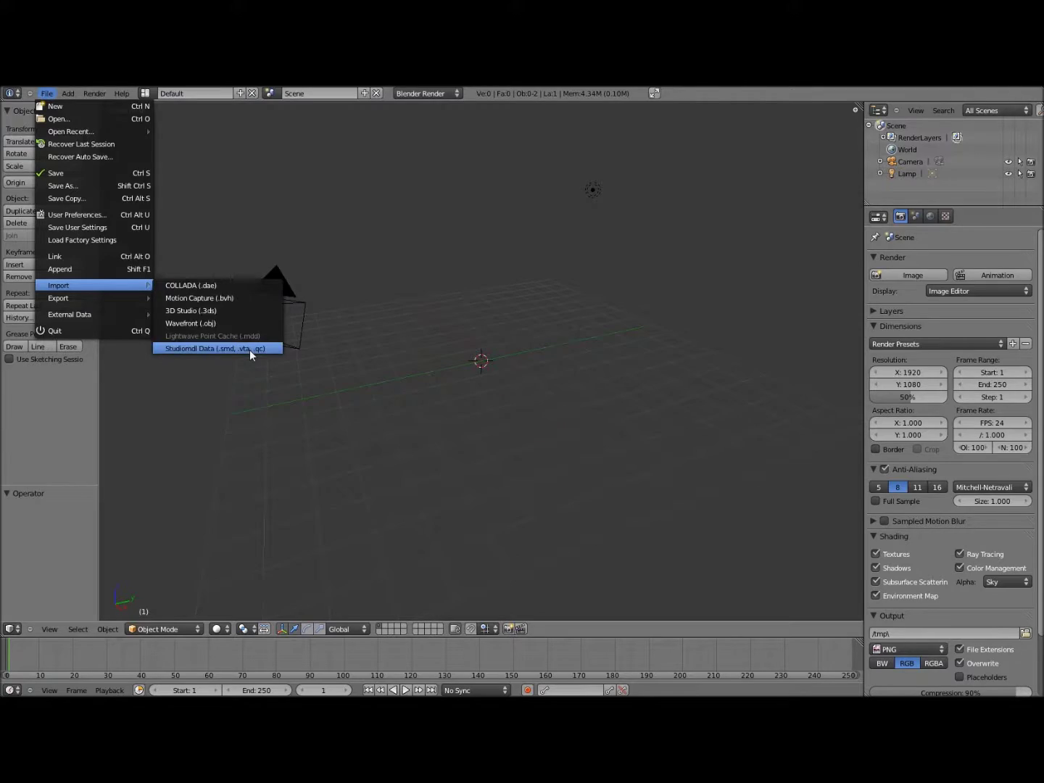
{"action": "left_click", "coordinate": [250, 349]}
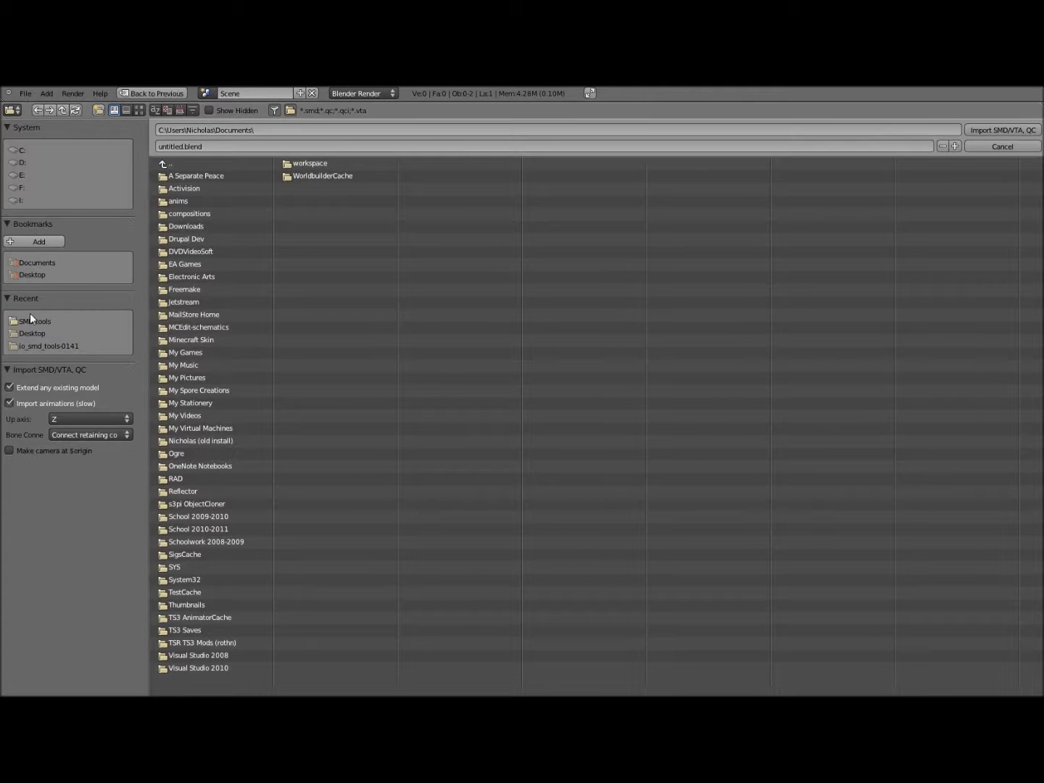
{"action": "left_click", "coordinate": [32, 275]}
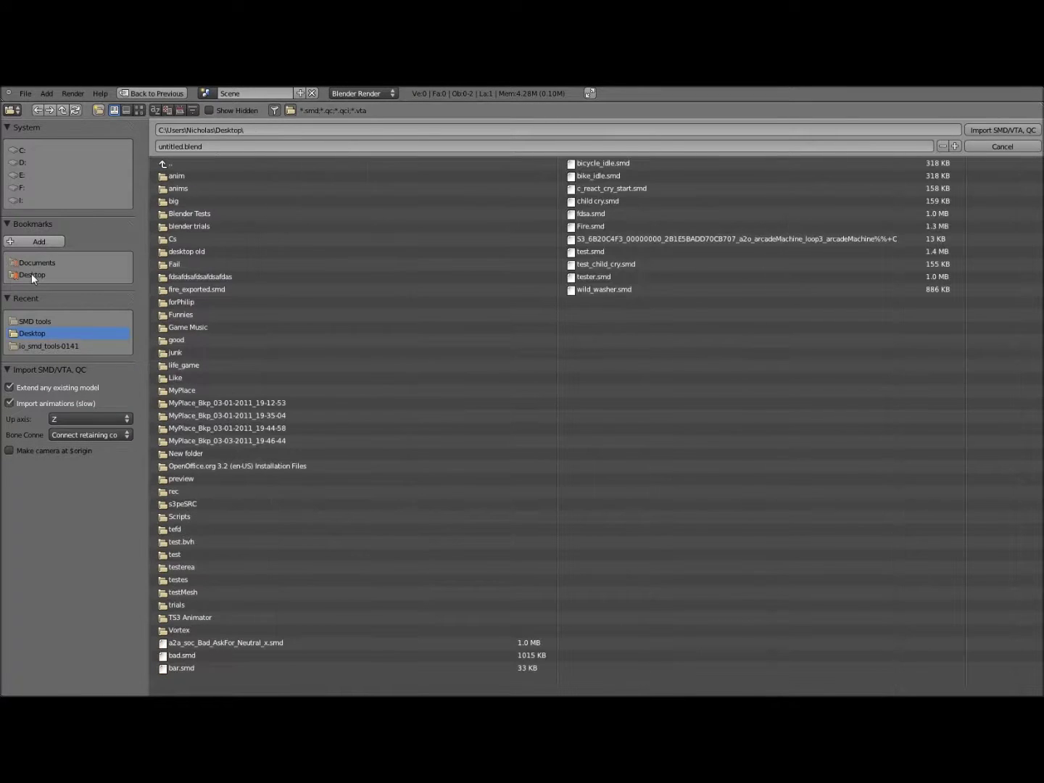
{"action": "left_click", "coordinate": [600, 288]}
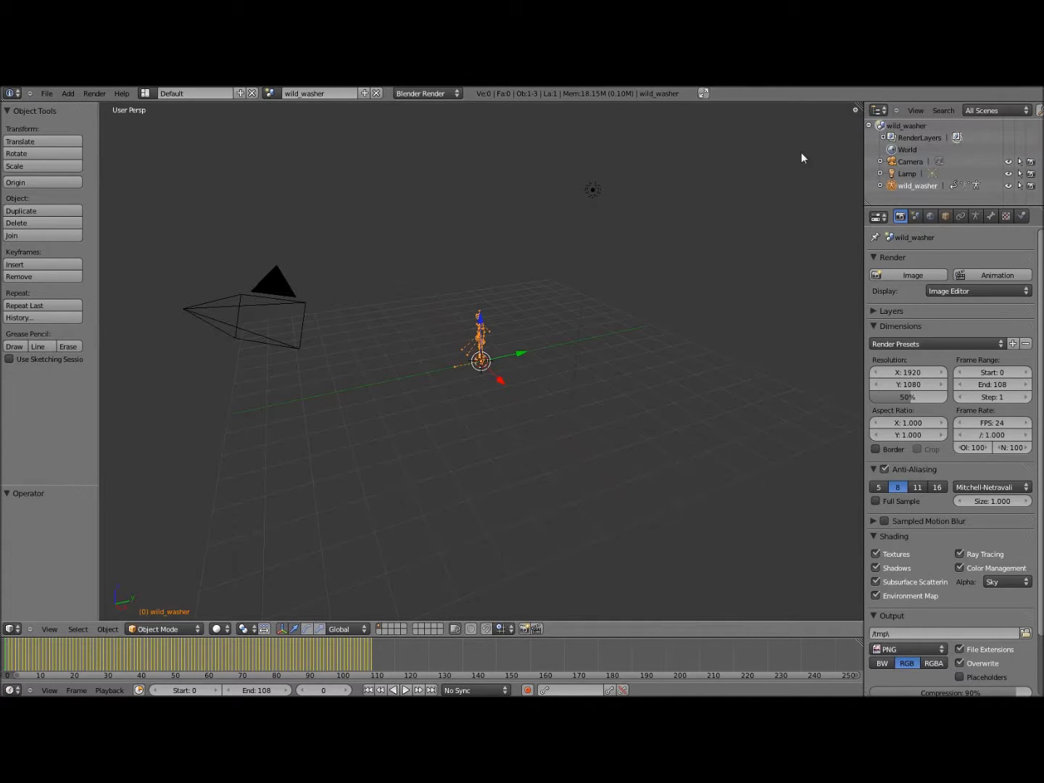
{"action": "scroll", "coordinate": [449, 412], "scroll_direction": "up", "scroll_amount": 2}
{"action": "scroll", "coordinate": [449, 442], "scroll_direction": "up", "scroll_amount": 1}
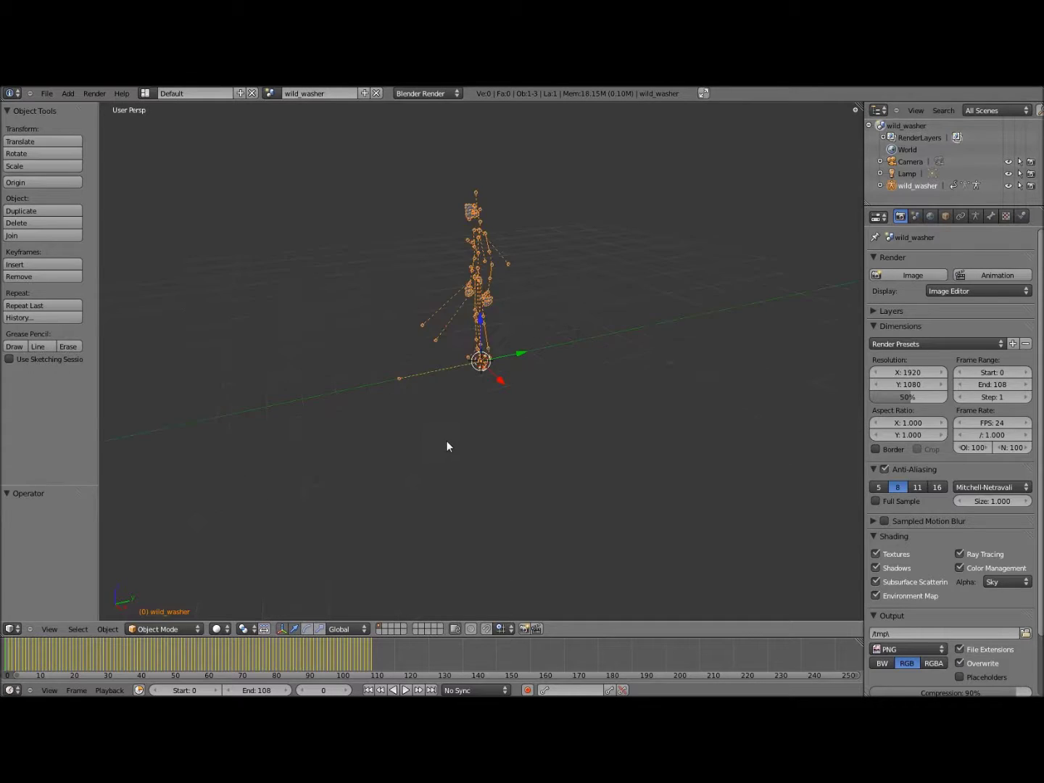
{"action": "scroll", "coordinate": [489, 449], "scroll_direction": "up", "scroll_amount": 1}
{"action": "scroll", "coordinate": [430, 454], "scroll_direction": "up", "scroll_amount": 1}
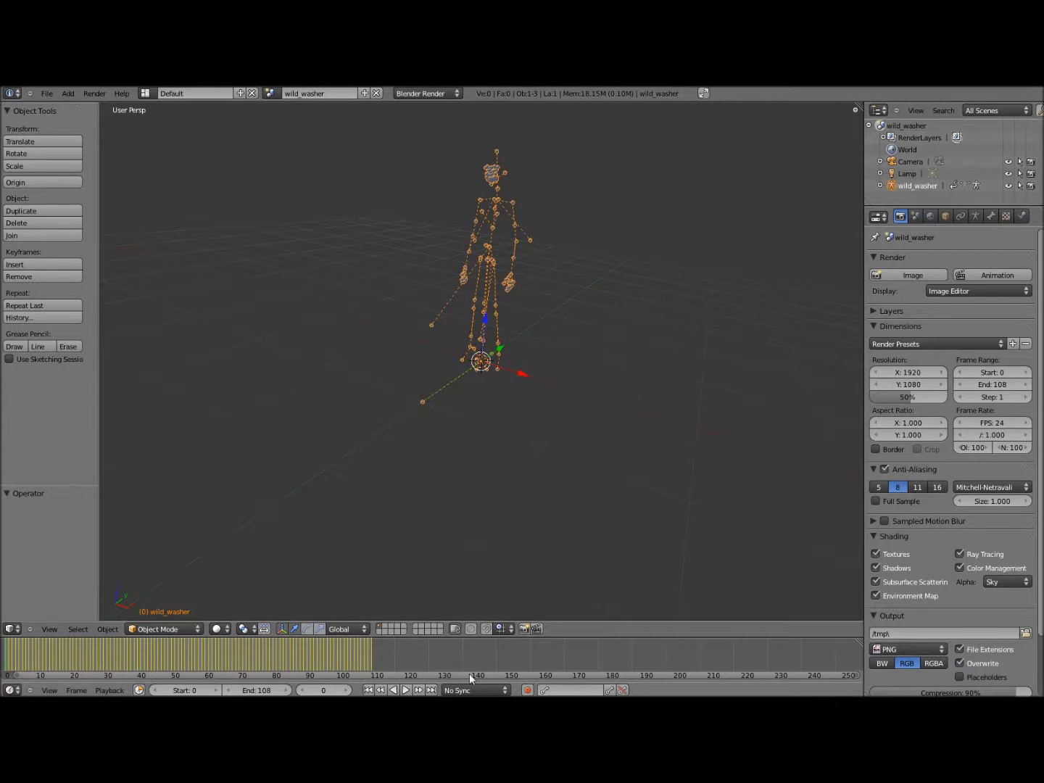
Play the wild_washer animation, expand wild_washer in the Outliner and show its armature data
{"action": "left_click", "coordinate": [407, 691]}
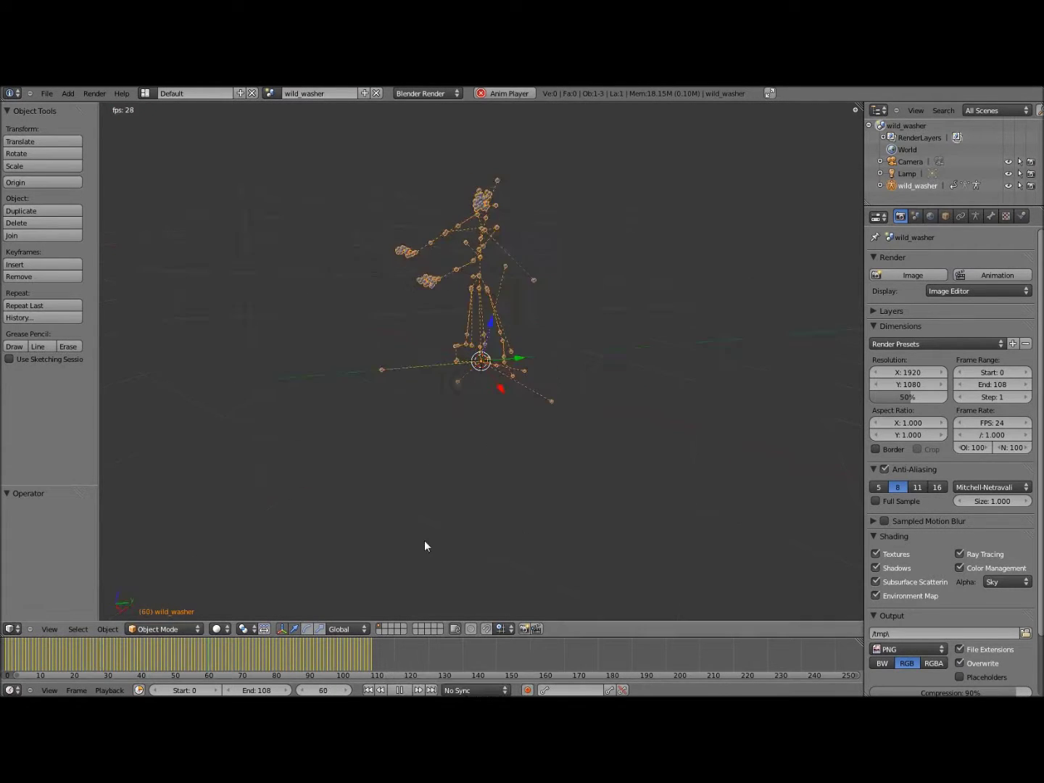
{"action": "mouse_move", "coordinate": [425, 540]}
{"action": "middle_mouse_down"}
{"action": "mouse_move", "coordinate": [361, 511]}
{"action": "mouse_move", "coordinate": [367, 457]}
{"action": "middle_mouse_up"}
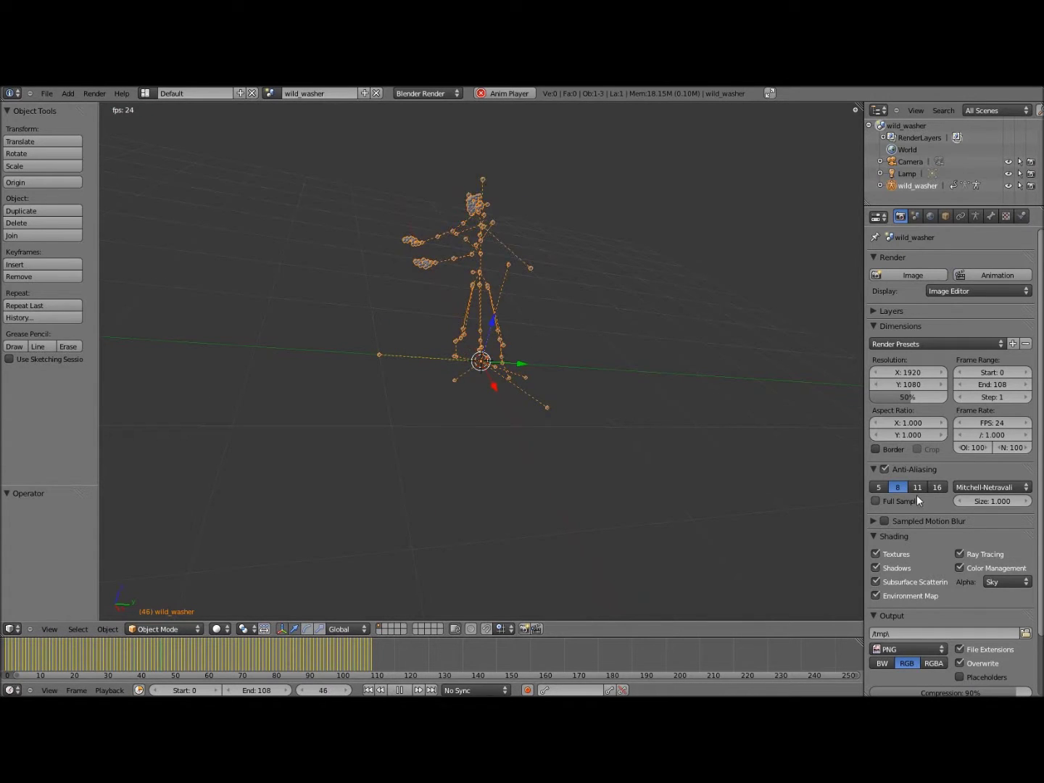
{"action": "left_click", "coordinate": [879, 187]}
{"action": "scroll", "coordinate": [887, 184], "scroll_direction": "down", "scroll_amount": 2}
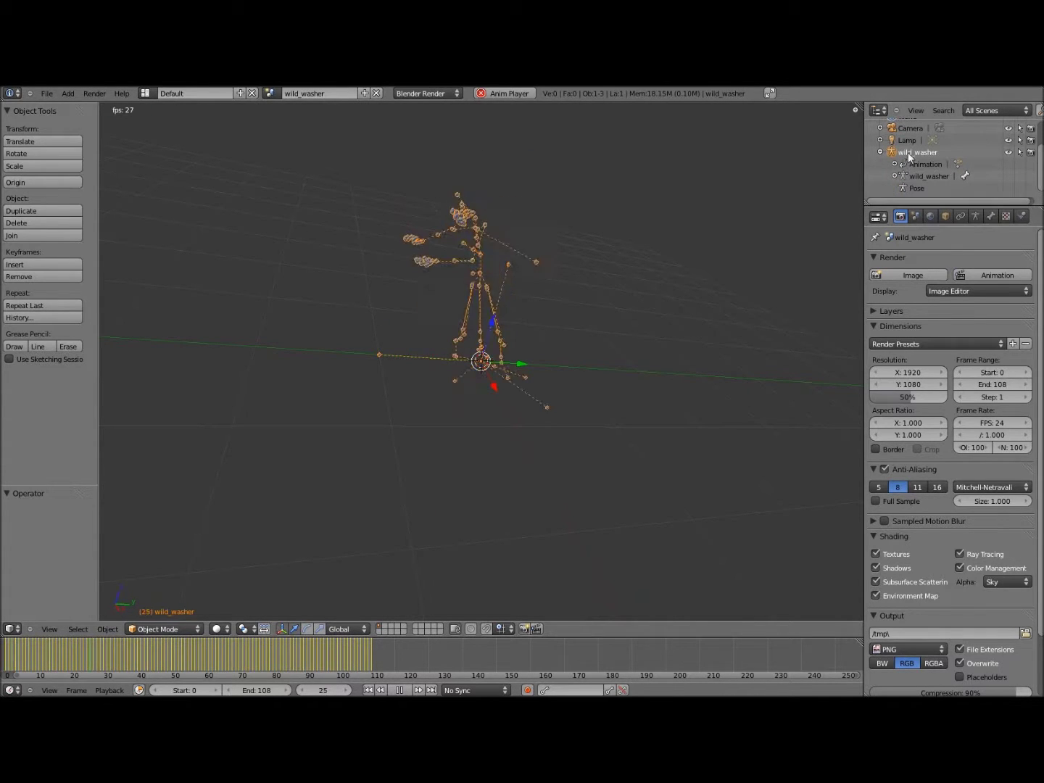
{"action": "left_click", "coordinate": [163, 629]}
{"action": "scroll", "coordinate": [928, 579], "scroll_direction": "down", "scroll_amount": 3}
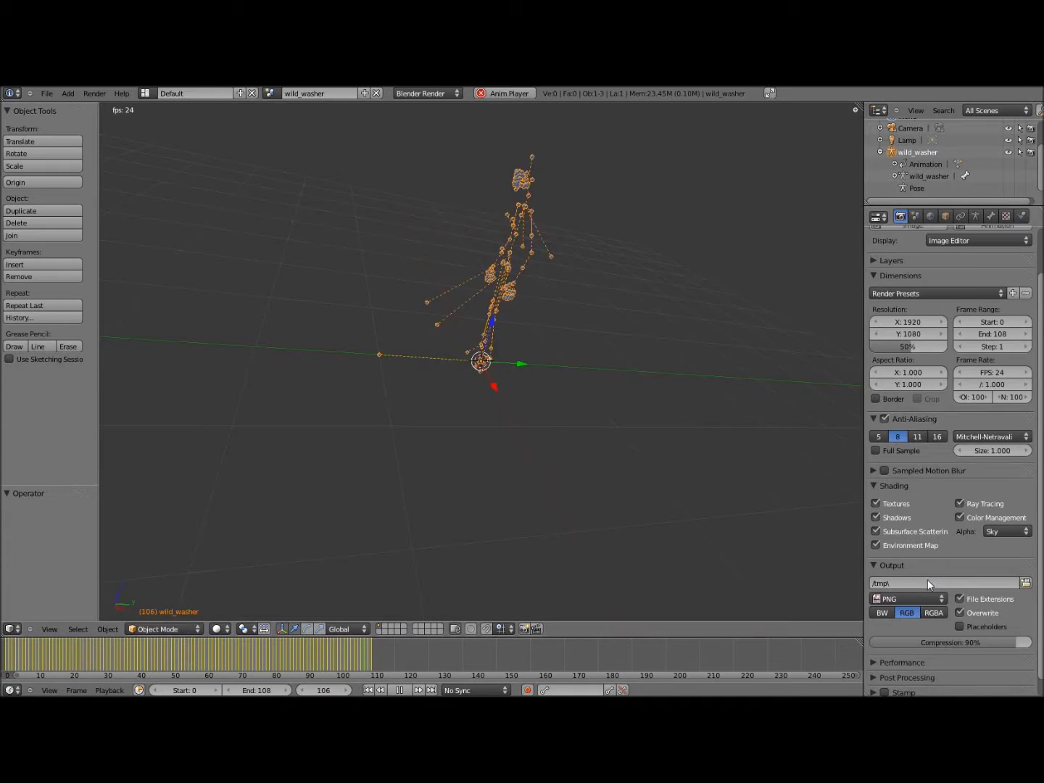
{"action": "left_click", "coordinate": [981, 216]}
{"action": "scroll", "coordinate": [880, 675], "scroll_direction": "down", "scroll_amount": 1}
{"action": "scroll", "coordinate": [880, 674], "scroll_direction": "down", "scroll_amount": 1}
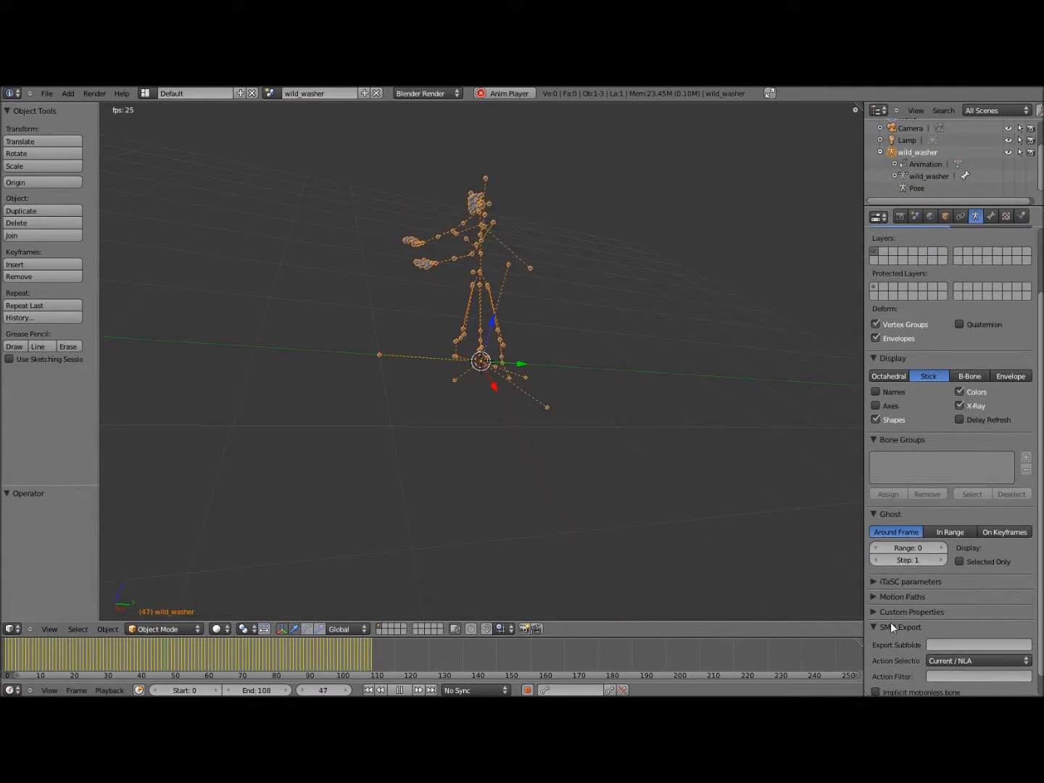
{"action": "scroll", "coordinate": [891, 623], "scroll_direction": "down", "scroll_amount": 1}
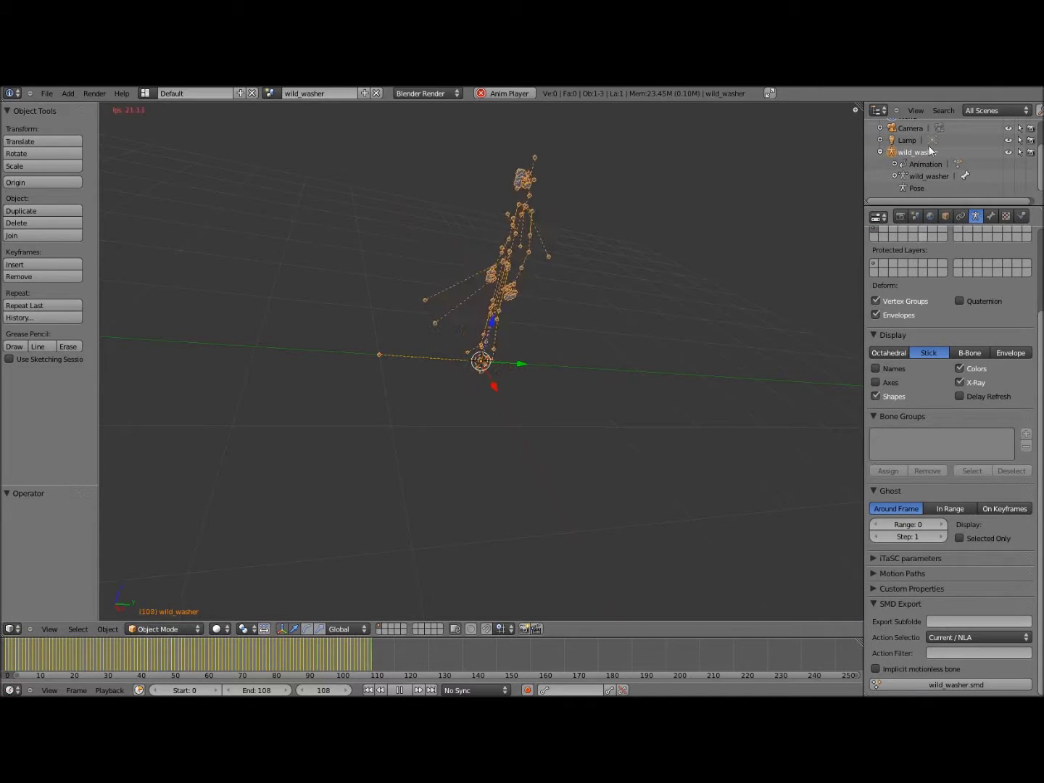
Rename the wild_washer action to appliance_fail with the Rename Item command
{"action": "left_click", "coordinate": [893, 164]}
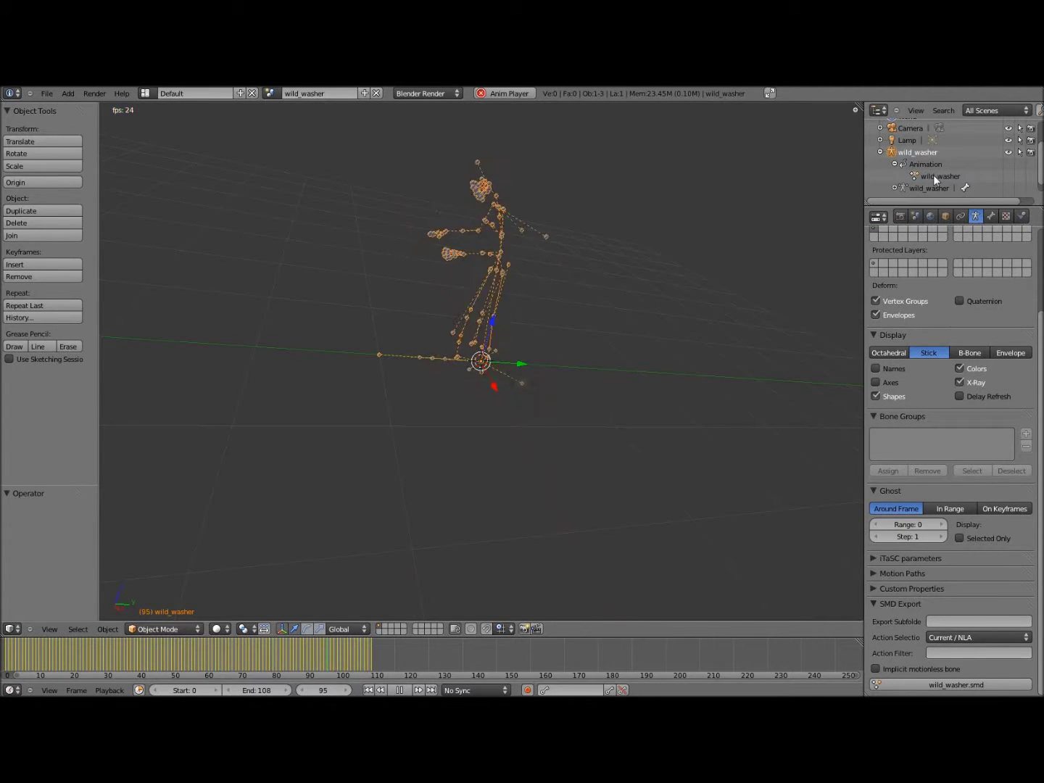
{"action": "key", "text": "space"}
{"action": "type", "text": "rema,e"}
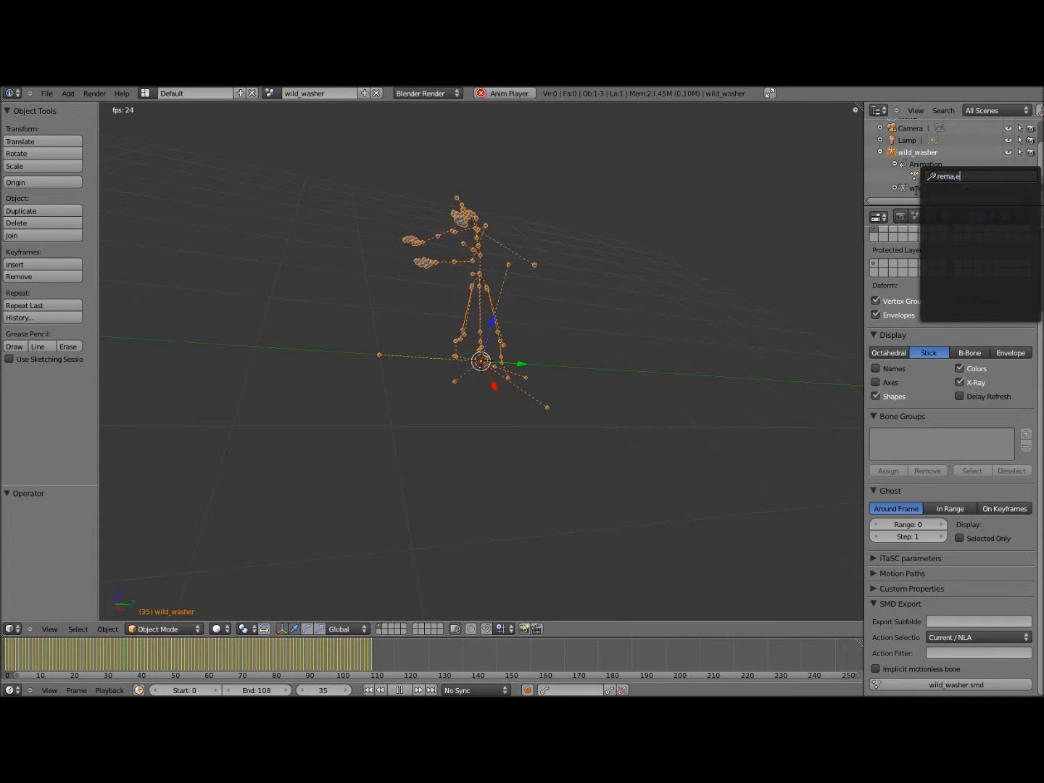
{"action": "key", "text": "BackSpace"}
{"action": "key", "text": "BackSpace"}
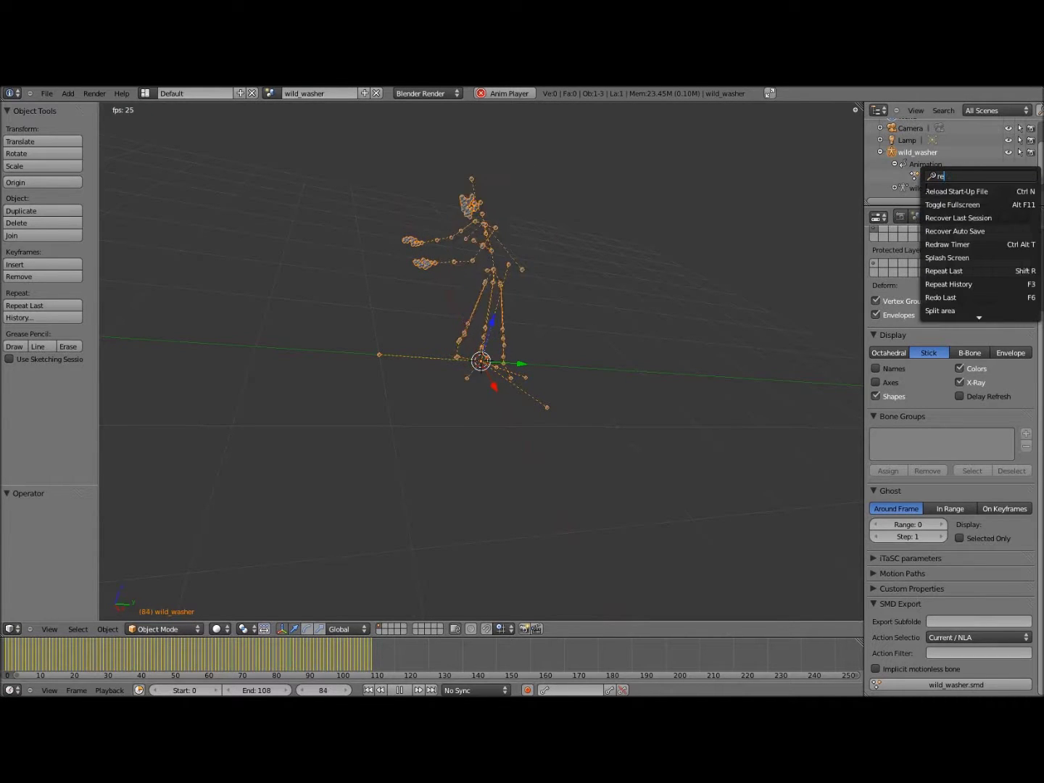
{"action": "type", "text": "name"}
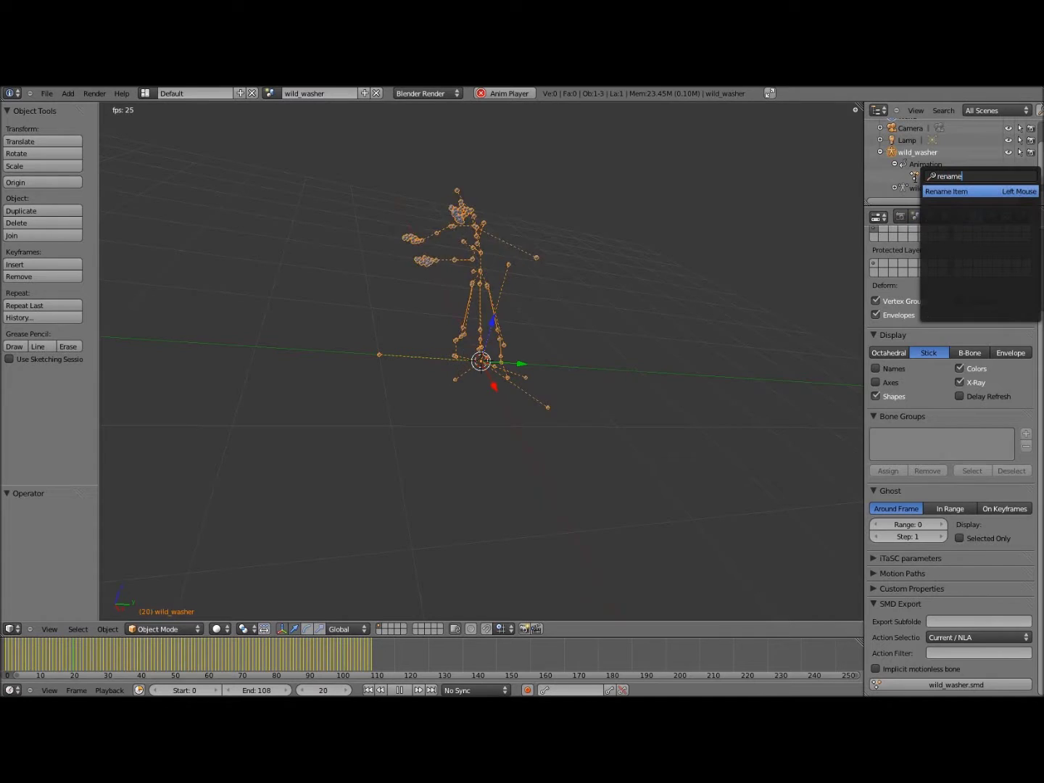
{"action": "key", "text": "Return"}
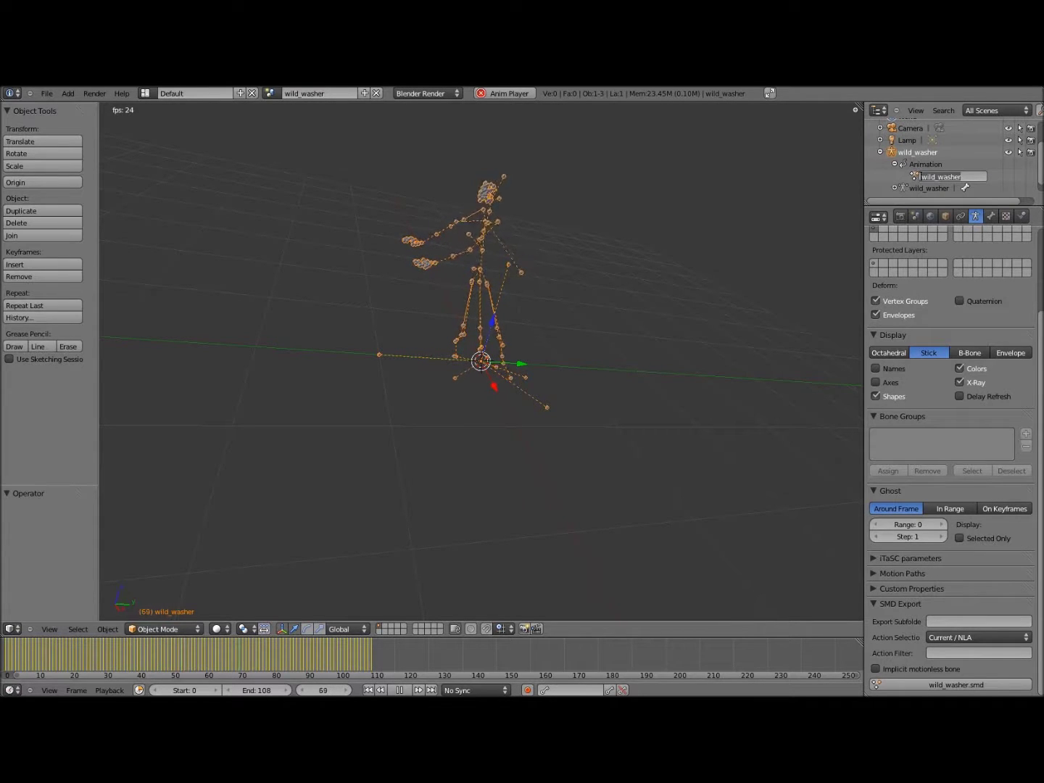
{"action": "type", "text": "appliance"}
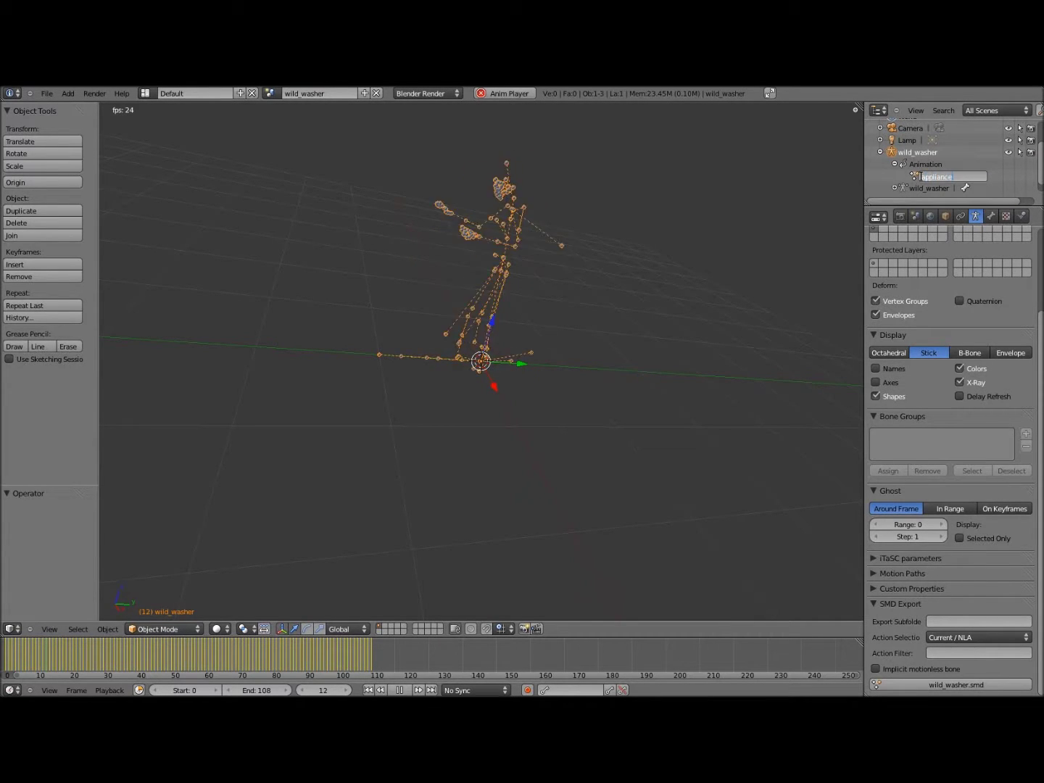
{"action": "type", "text": "_fail"}
{"action": "key", "text": "Return"}
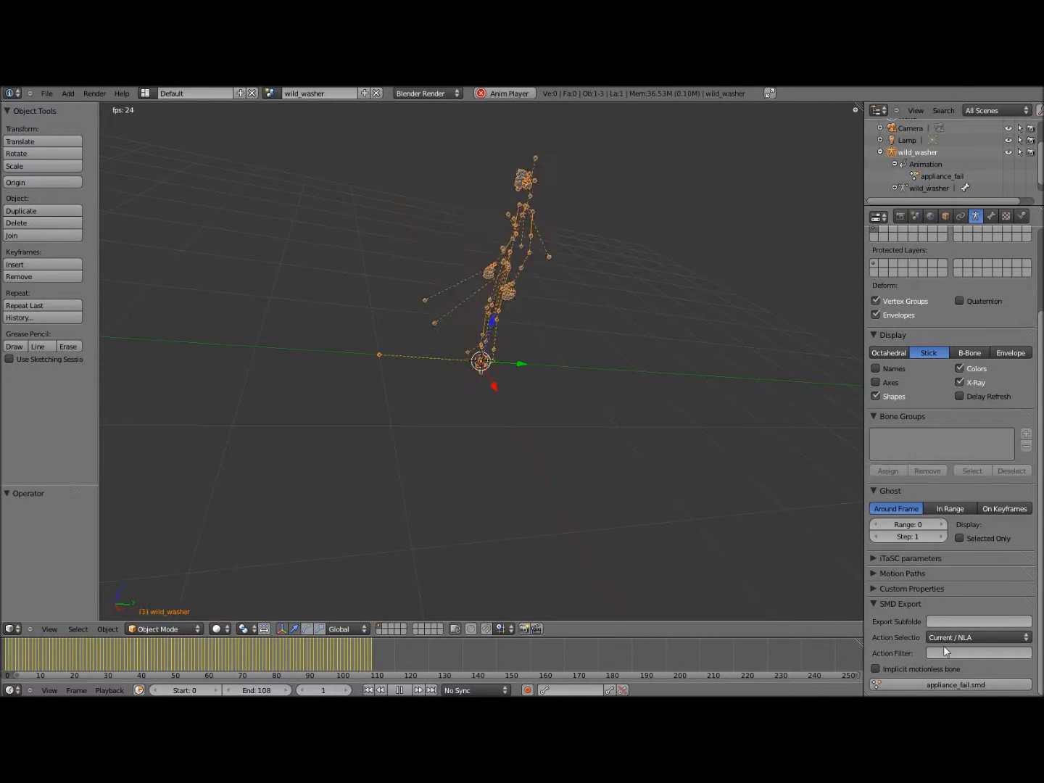
Export appliance_fail.smd to the Desktop with Export Subfolder set to //
{"action": "left_click", "coordinate": [948, 622]}
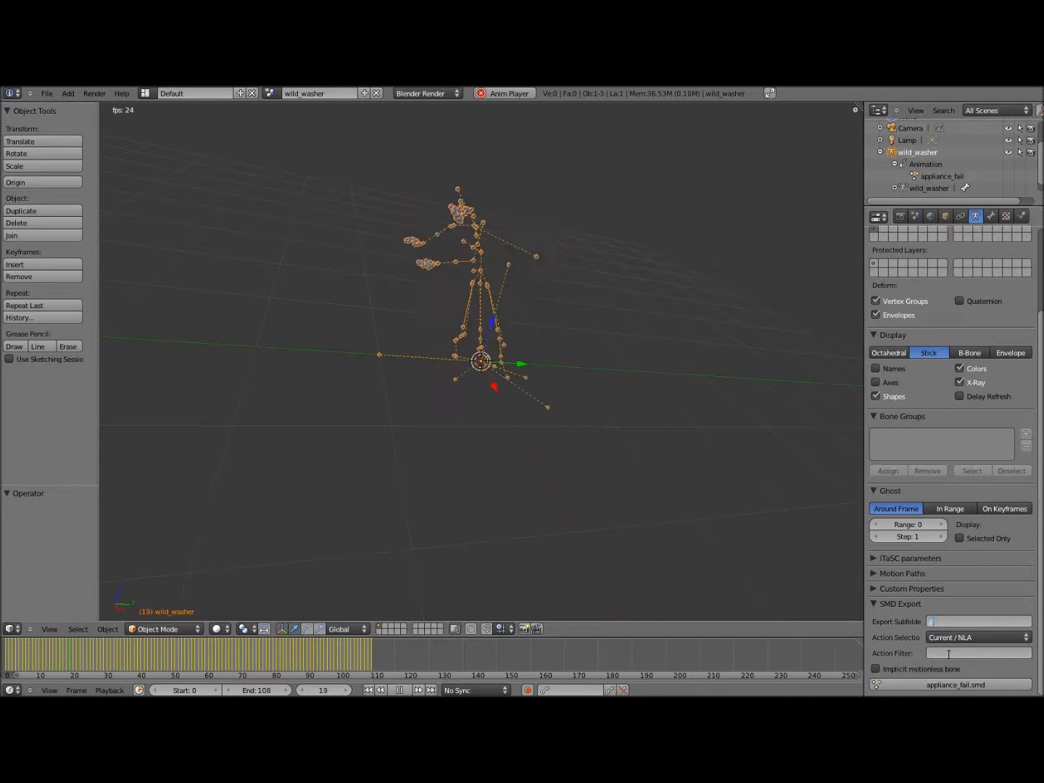
{"action": "type", "text": "//"}
{"action": "left_click", "coordinate": [948, 686]}
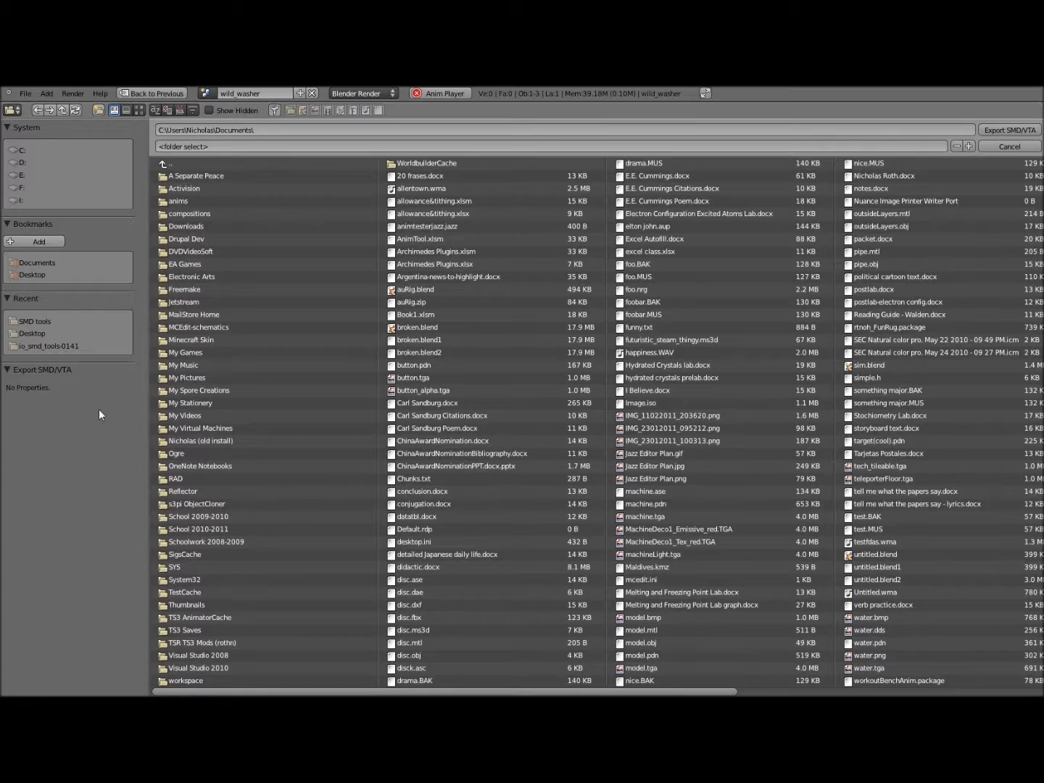
{"action": "left_click", "coordinate": [32, 278]}
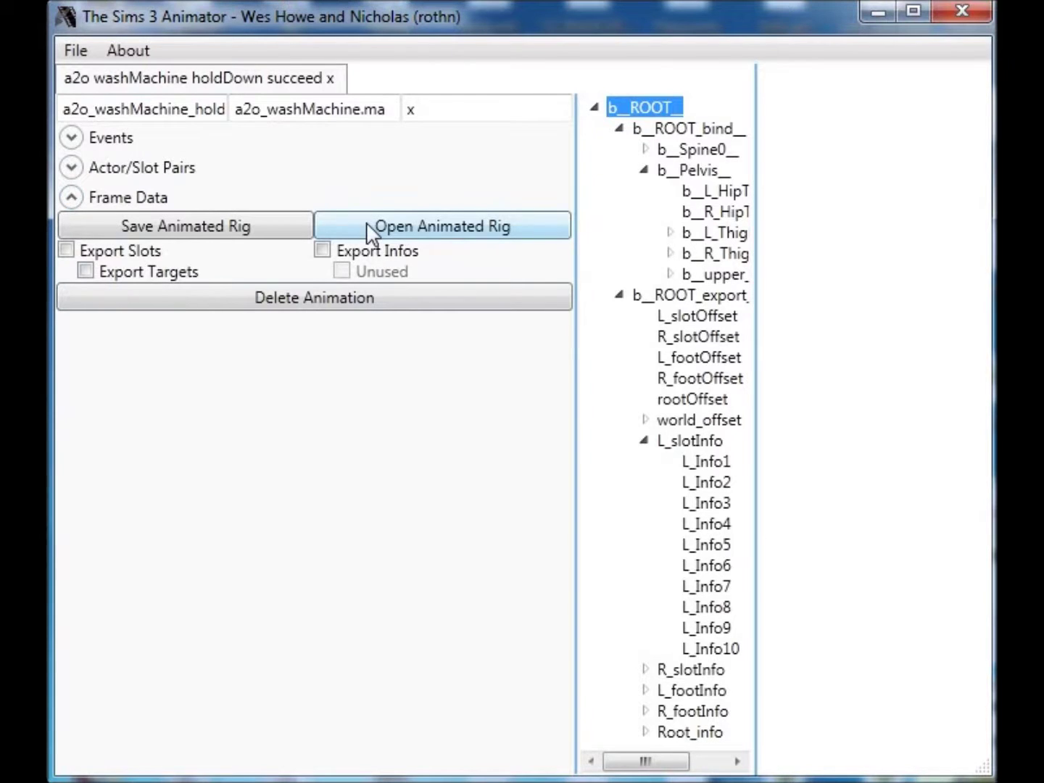
Open appliance_fail.smd from the Desktop as the clip's animated rig
{"action": "left_click", "coordinate": [367, 228]}
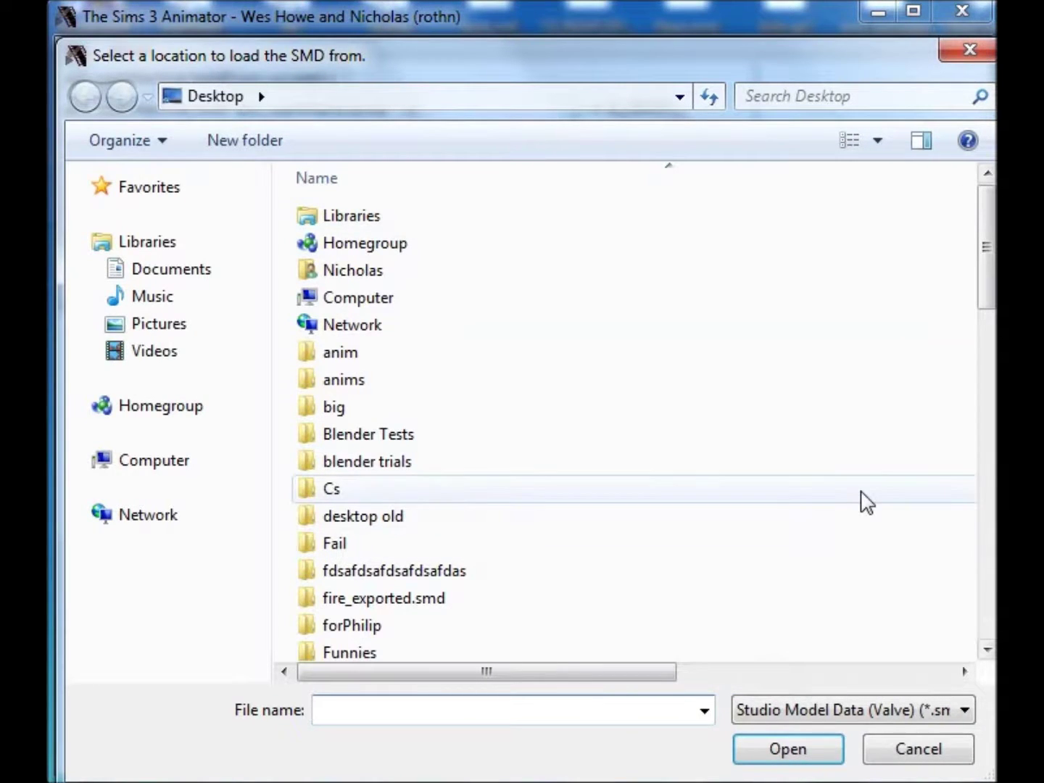
{"action": "left_click", "coordinate": [863, 500]}
{"action": "scroll", "coordinate": [863, 499], "scroll_direction": "down", "scroll_amount": 2}
{"action": "scroll", "coordinate": [832, 487], "scroll_direction": "down", "scroll_amount": 2}
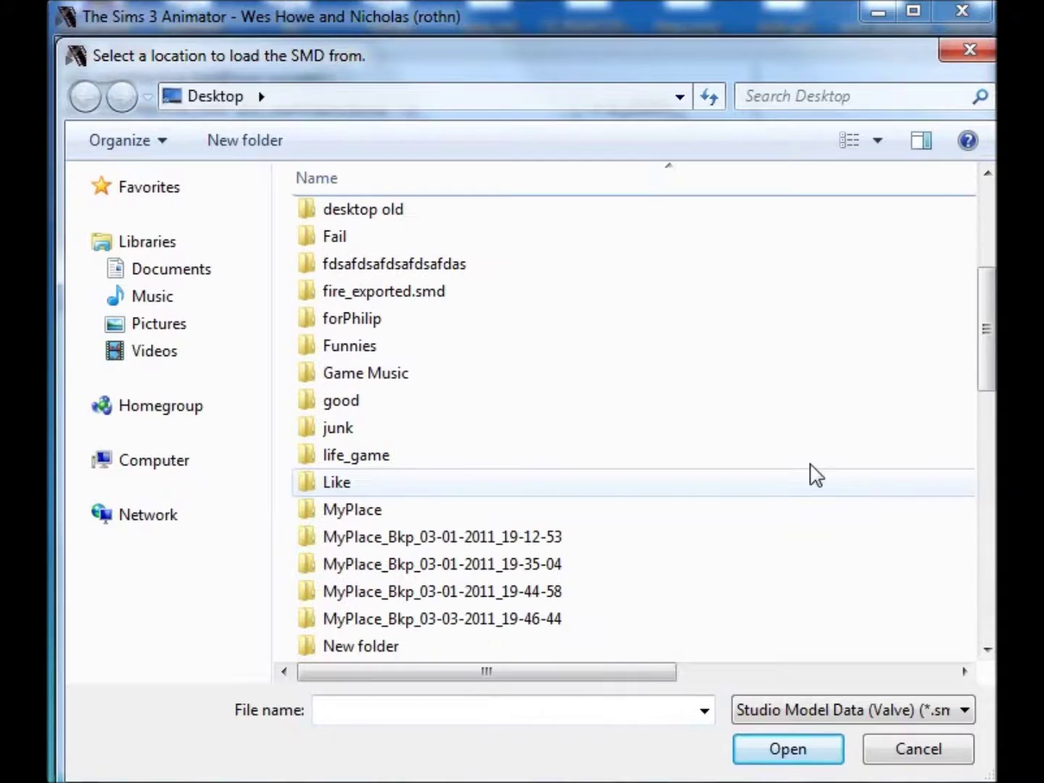
{"action": "scroll", "coordinate": [784, 461], "scroll_direction": "down", "scroll_amount": 1}
{"action": "scroll", "coordinate": [768, 470], "scroll_direction": "down", "scroll_amount": 2}
{"action": "scroll", "coordinate": [761, 478], "scroll_direction": "down", "scroll_amount": 4}
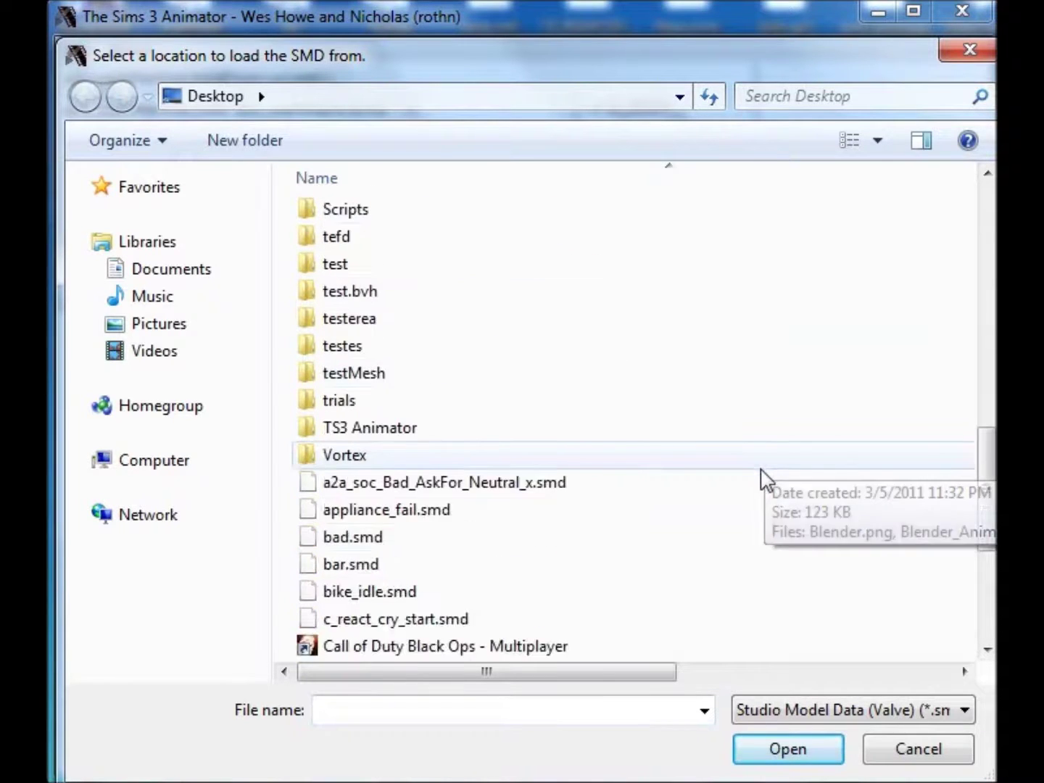
{"action": "scroll", "coordinate": [763, 478], "scroll_direction": "down", "scroll_amount": 1}
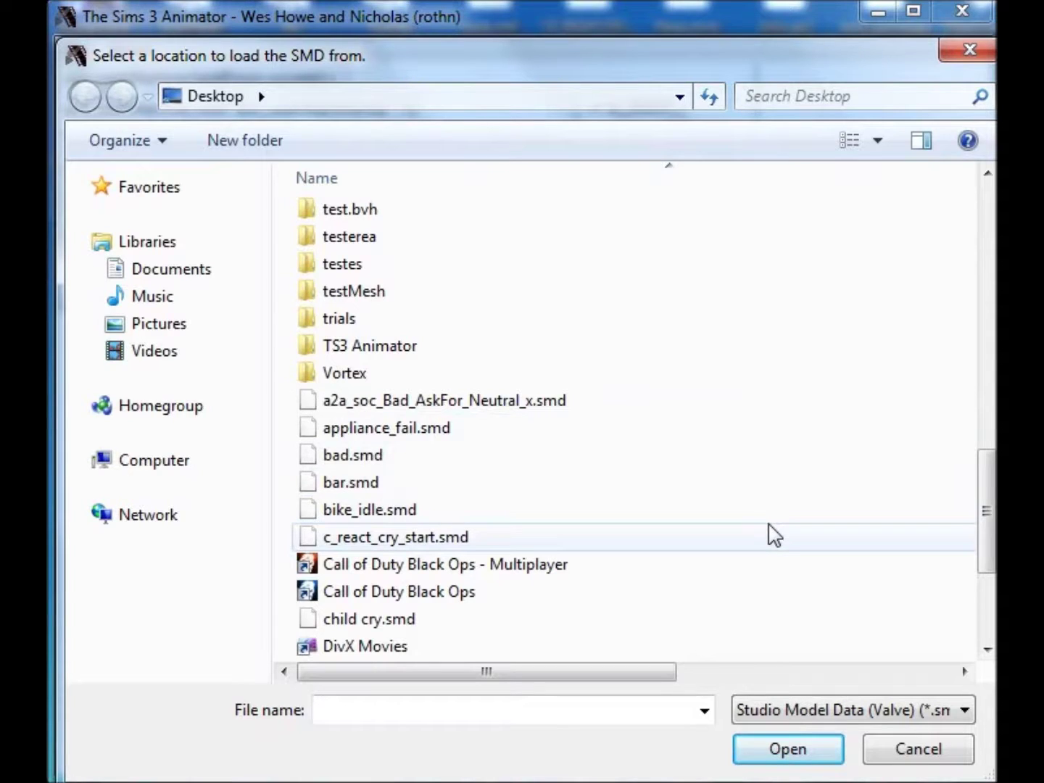
{"action": "scroll", "coordinate": [774, 536], "scroll_direction": "down", "scroll_amount": 1}
{"action": "left_click", "coordinate": [692, 350]}
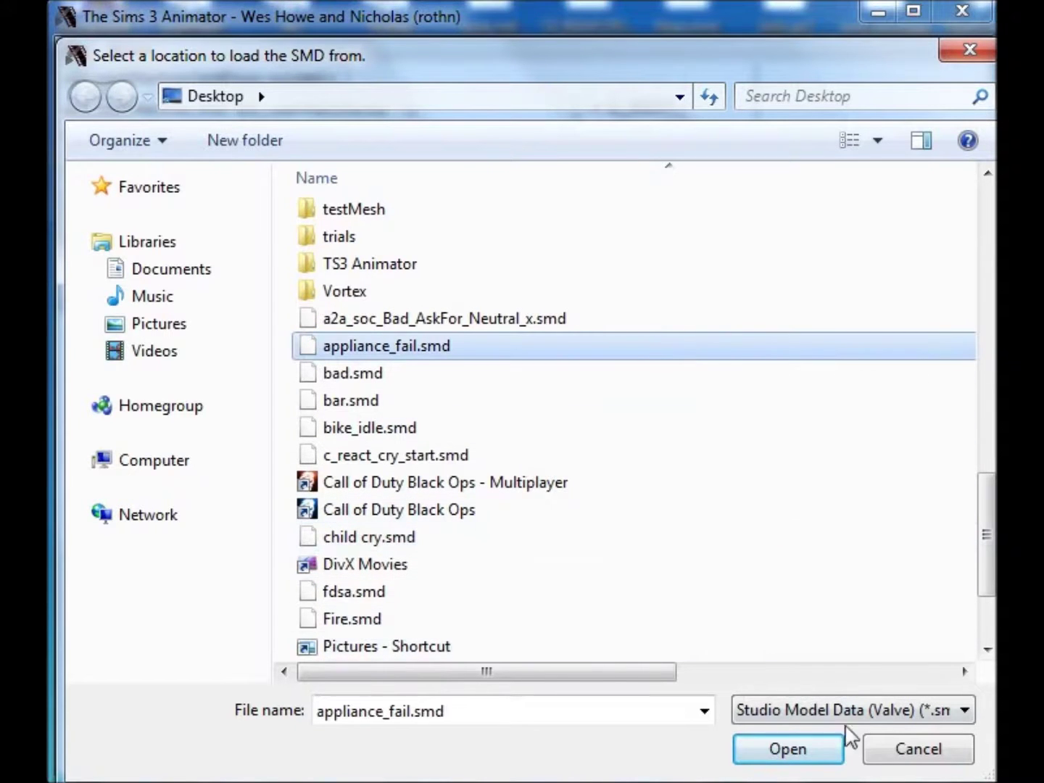
{"action": "left_click", "coordinate": [842, 758]}
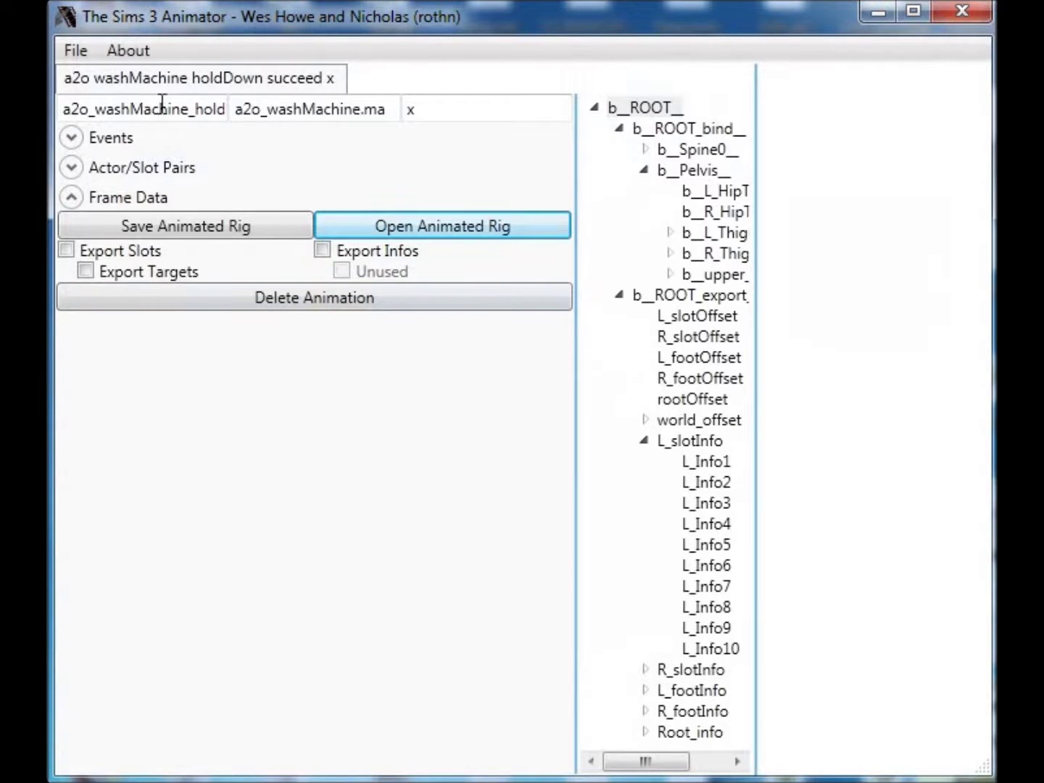
Save the project to the Desktop as myWasherAnim, an S3P file
{"action": "left_click", "coordinate": [77, 51]}
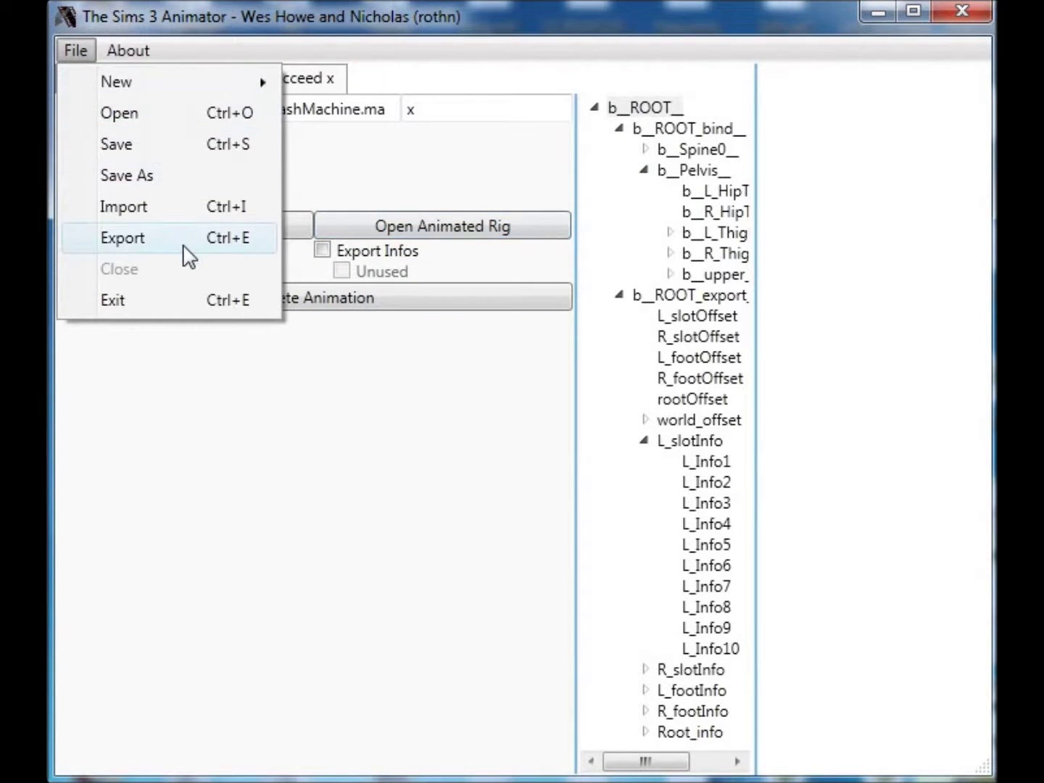
{"action": "left_click", "coordinate": [192, 177]}
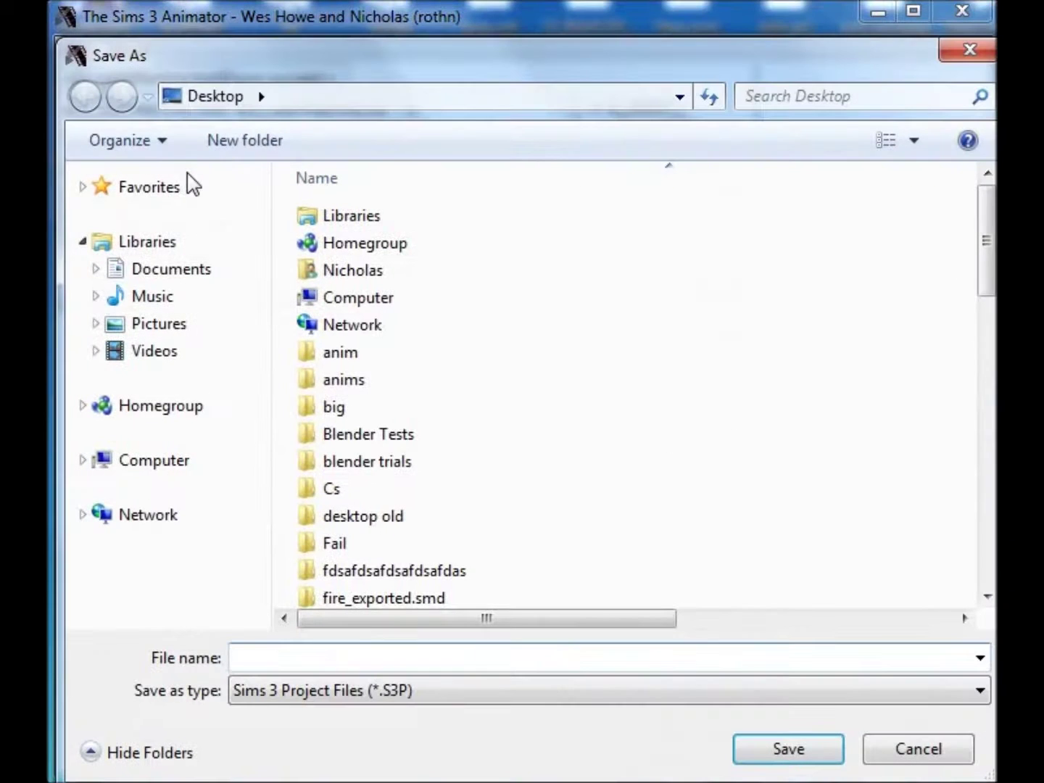
{"action": "left_click", "coordinate": [343, 662]}
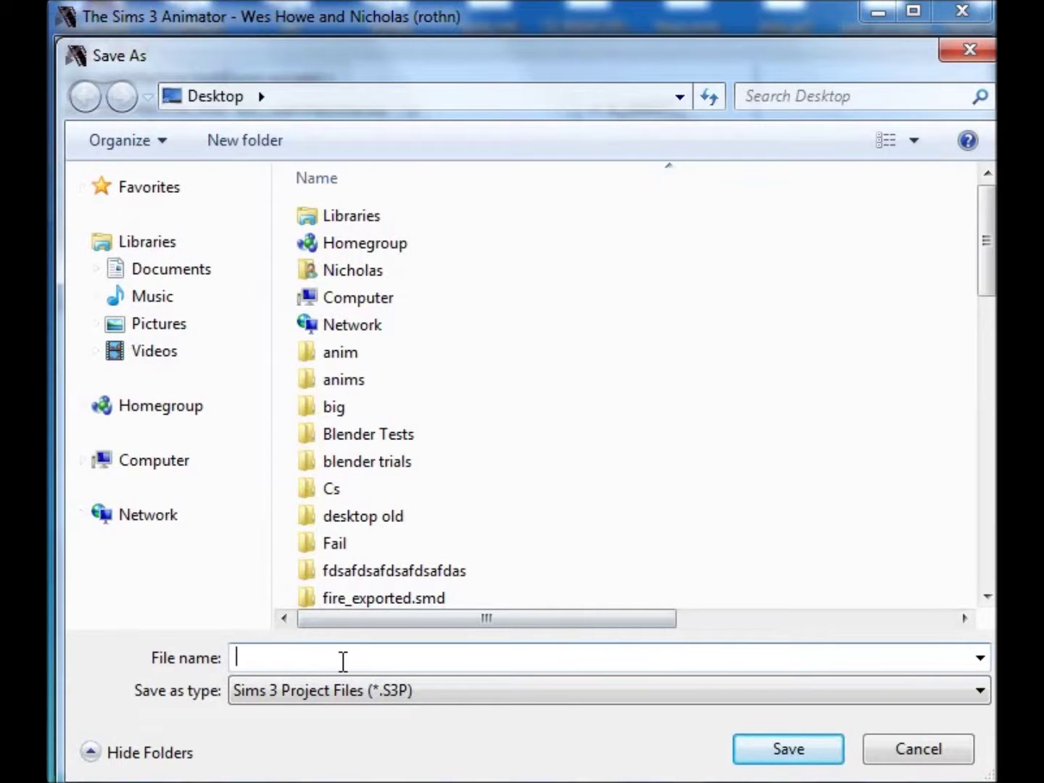
{"action": "type", "text": "myWash"}
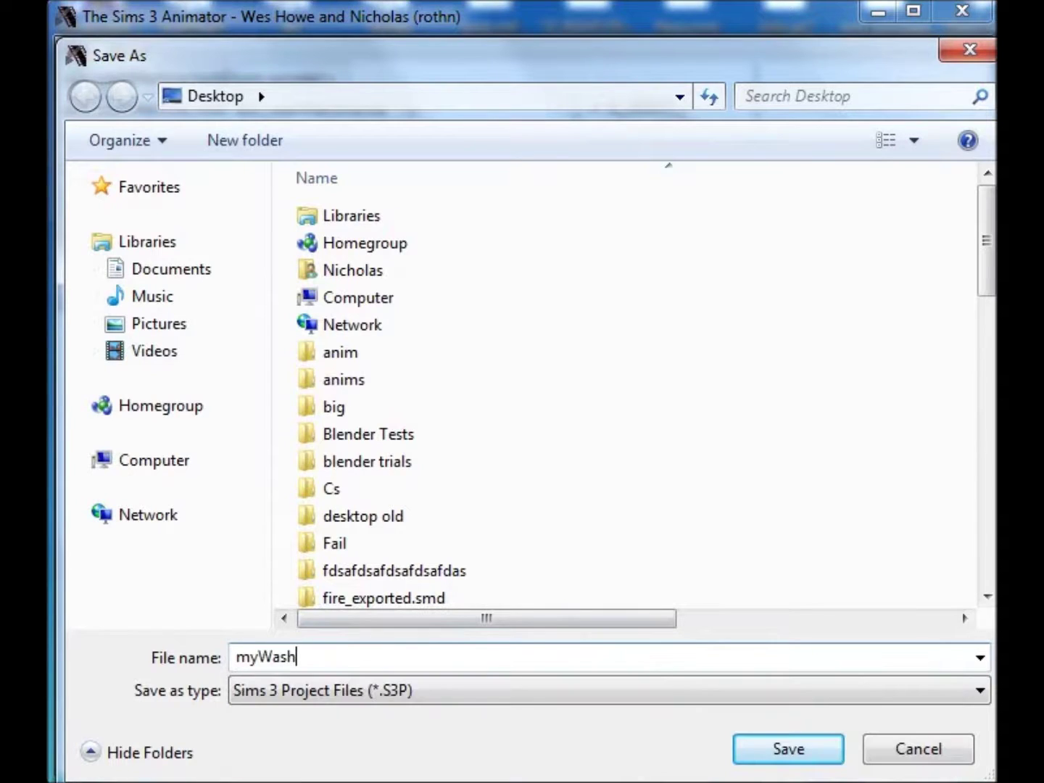
{"action": "type", "text": "erAnim"}
{"action": "left_click", "coordinate": [749, 748]}
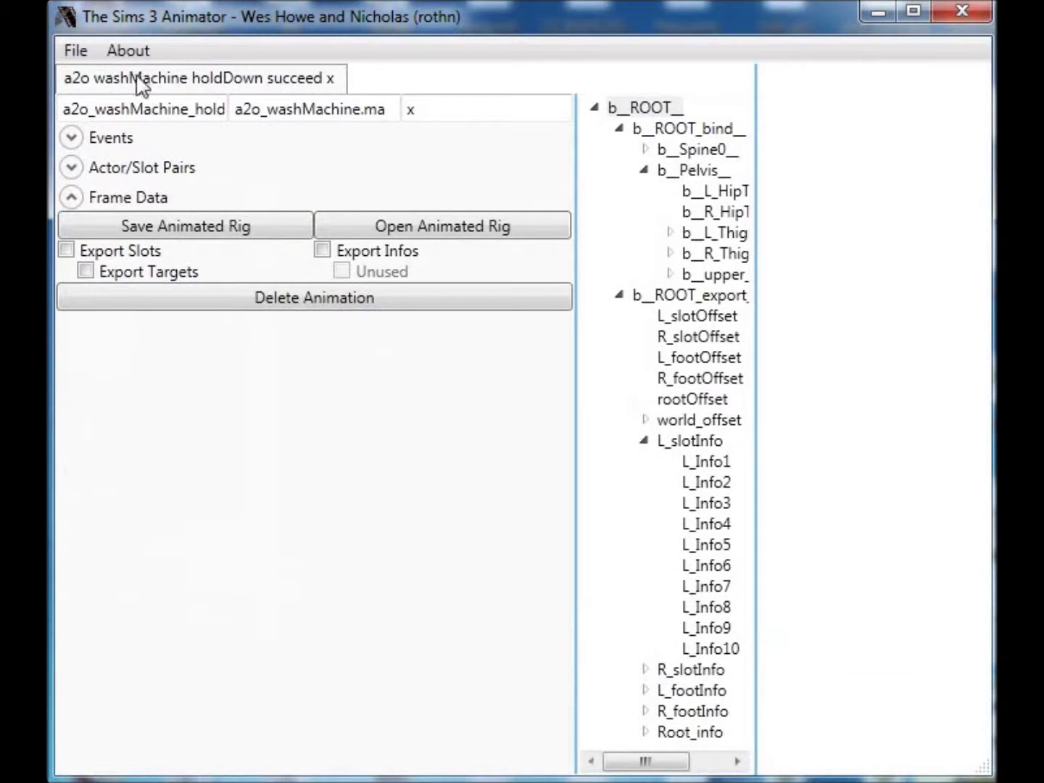
{"action": "left_click", "coordinate": [78, 51]}
Export the clip to the Desktop as washersAreCool.animation
{"action": "left_click", "coordinate": [140, 143]}
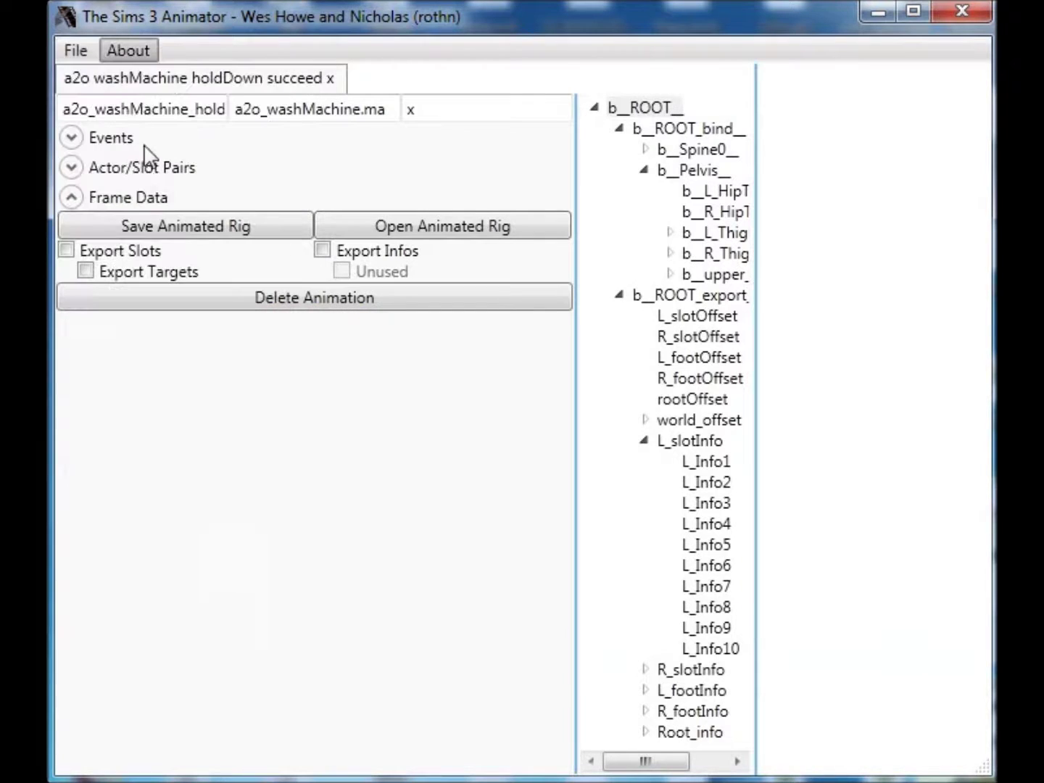
{"action": "left_click", "coordinate": [92, 52]}
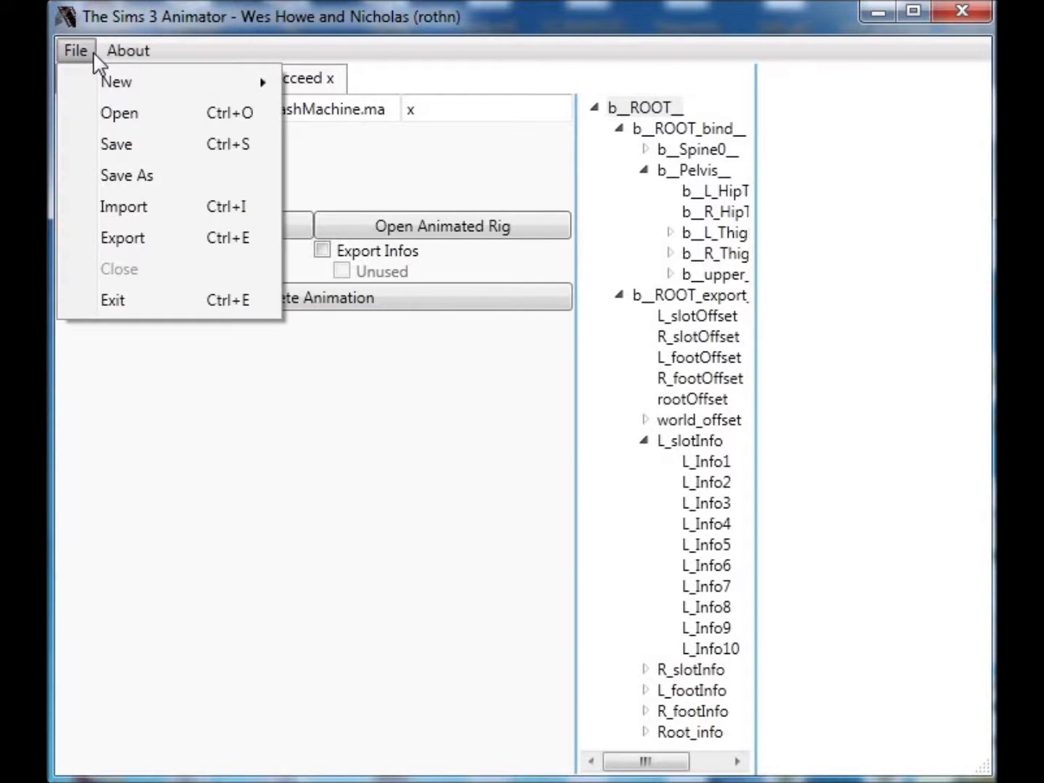
{"action": "left_click", "coordinate": [174, 239]}
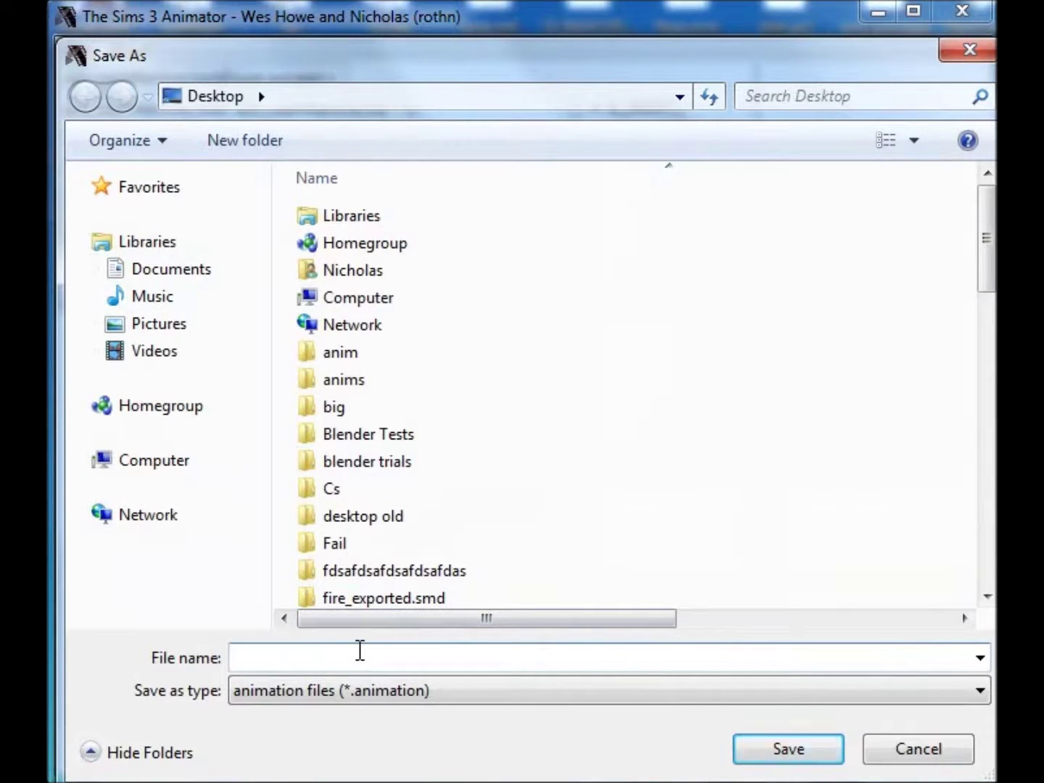
{"action": "type", "text": "wha"}
{"action": "key", "text": "BackSpace"}
{"action": "key", "text": "BackSpace"}
{"action": "type", "text": "a"}
{"action": "type", "text": "shersAreCOo"}
{"action": "key", "text": "BackSpace"}
{"action": "key", "text": "BackSpace"}
{"action": "type", "text": "ool"}
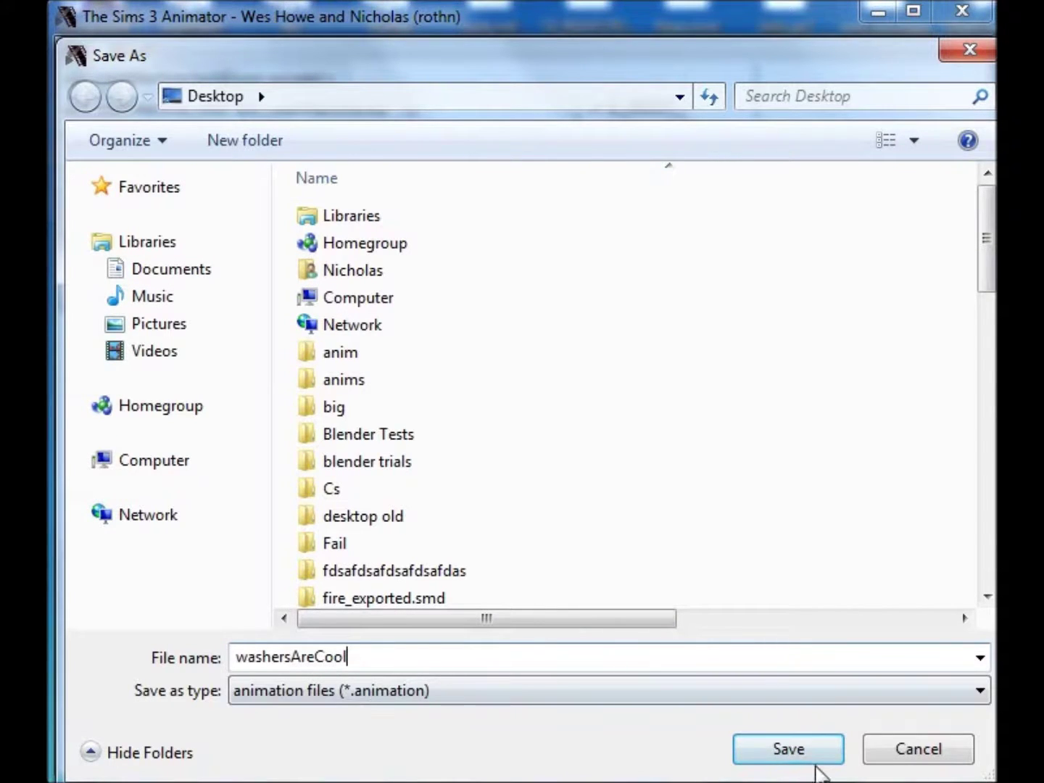
{"action": "left_click", "coordinate": [811, 757]}
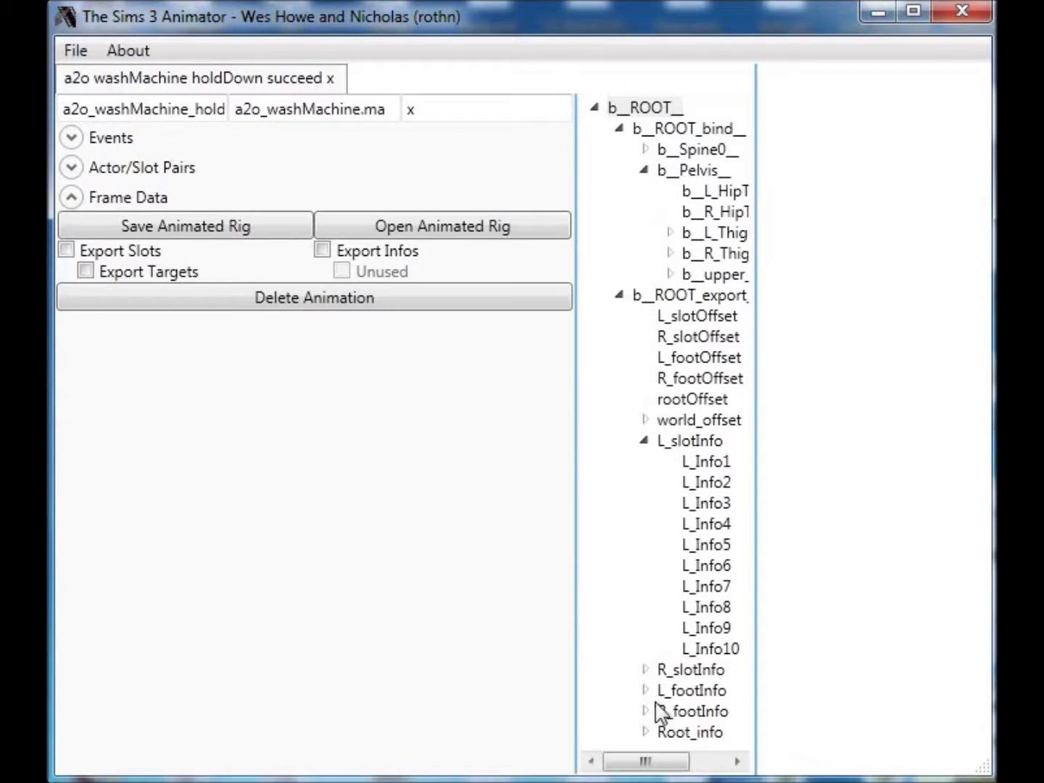